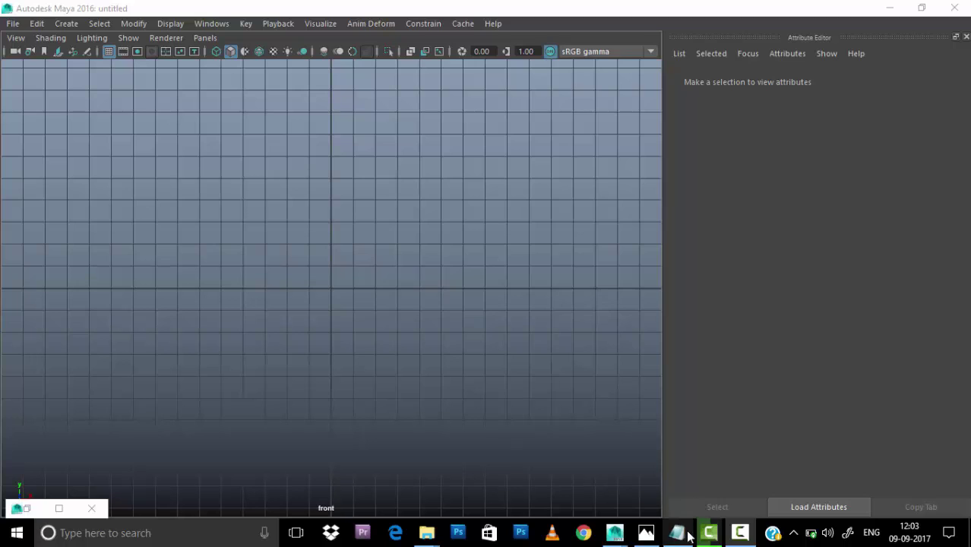
Step: Replace the Notepad note's old text with 'orientation vs skinning'
left_click(677, 532)
key("ctrl+a")
key("BackSpace")
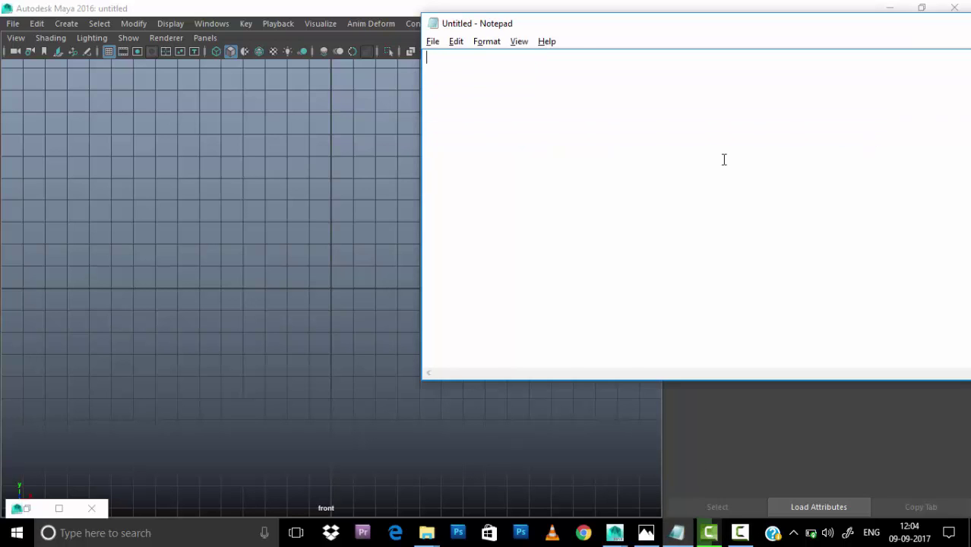
type("ori")
type("entation")
type(" vs ")
type("sk")
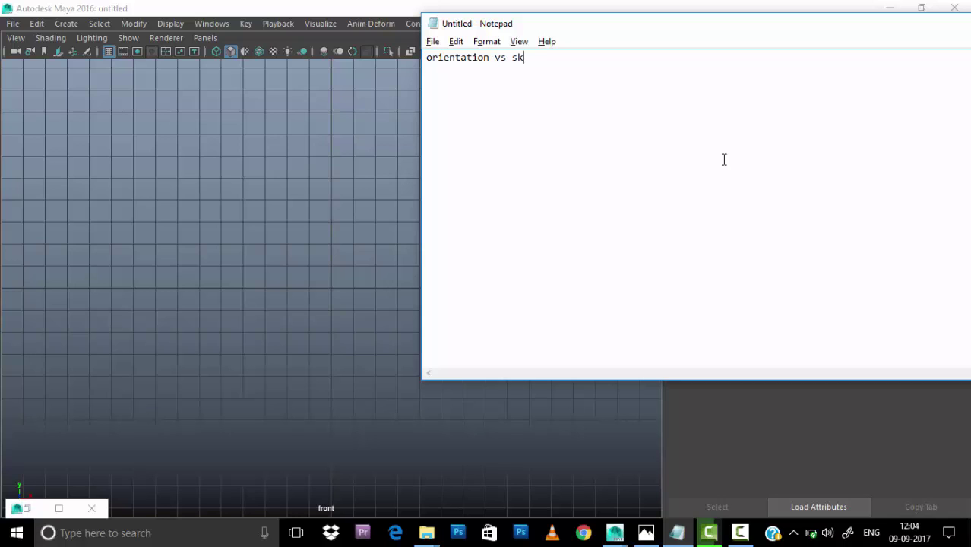
type("inn")
type("ing")
key("ctrl+a")
Step: Minimize Maya so the note stays over the desktop
left_click(811, 102)
left_click(888, 8)
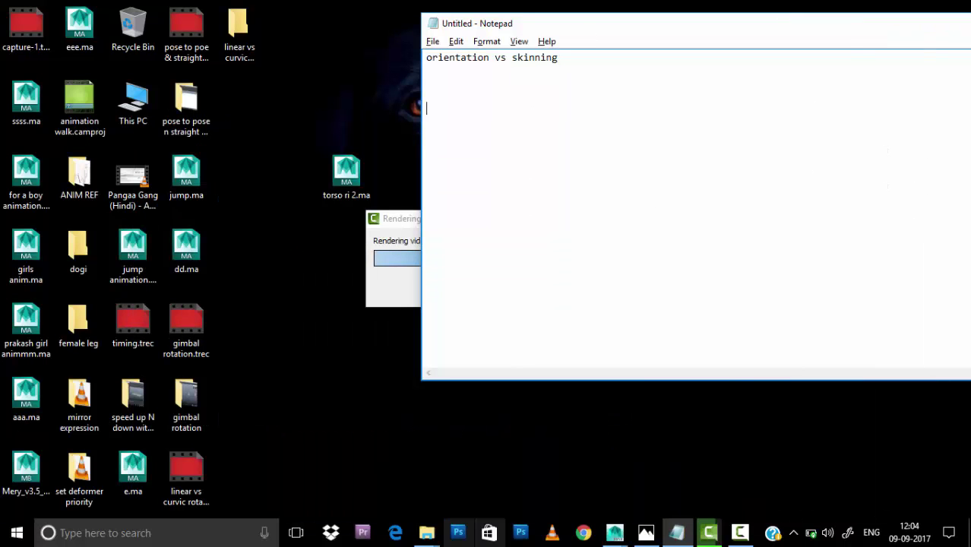
left_click(708, 532)
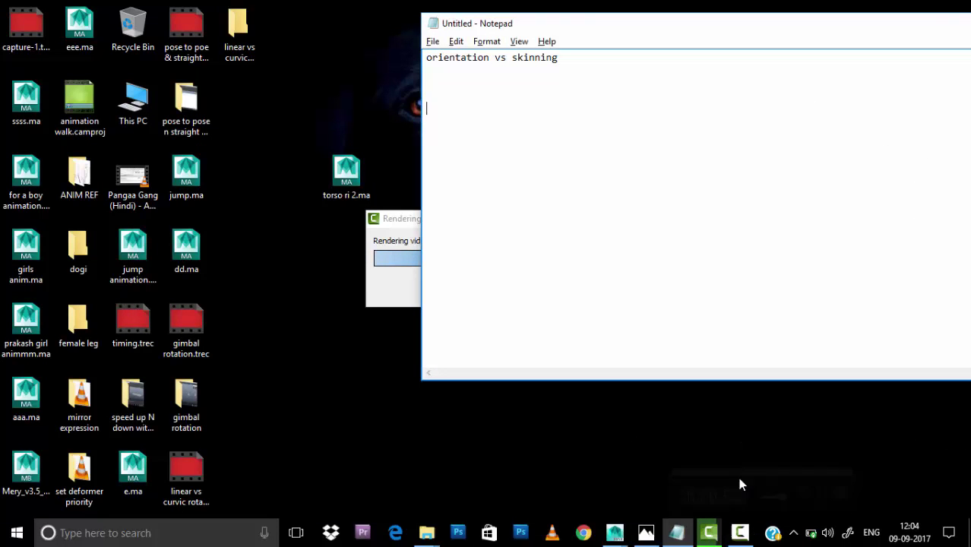
Step: Restore Maya and draw a trial five-joint chain upward in the front view
left_click(687, 464)
left_click(271, 116)
key("space")
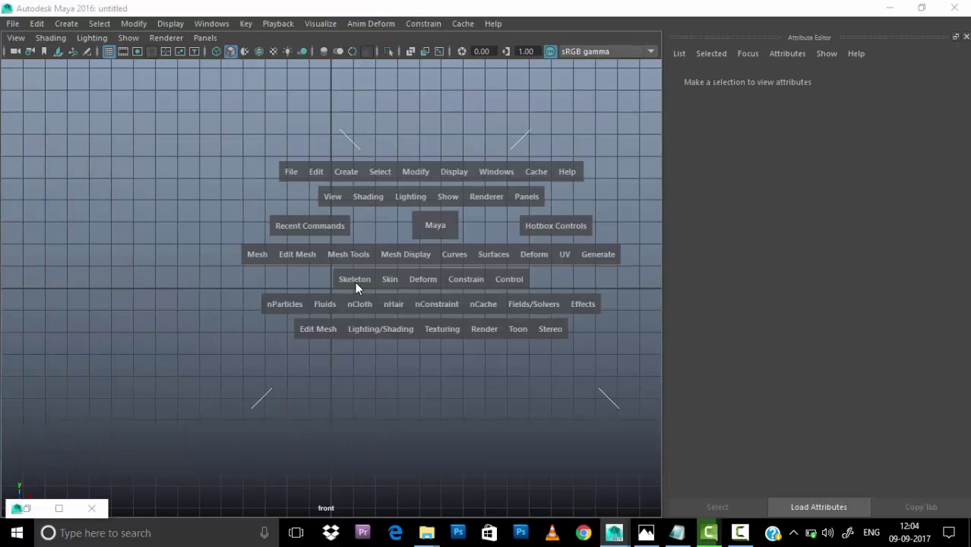
left_click_drag(354, 279, 390, 288)
left_click(352, 285)
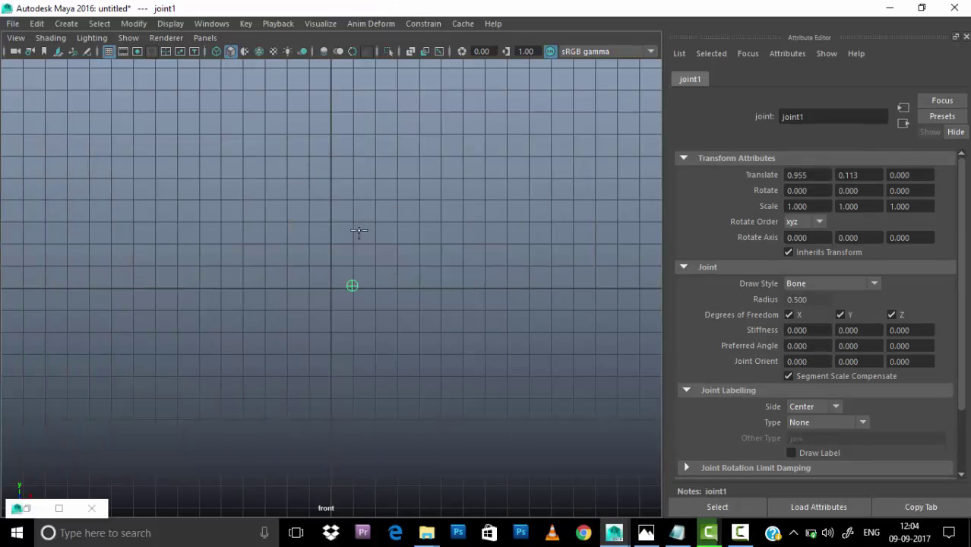
left_click(352, 234)
left_click(353, 182)
left_click(356, 131)
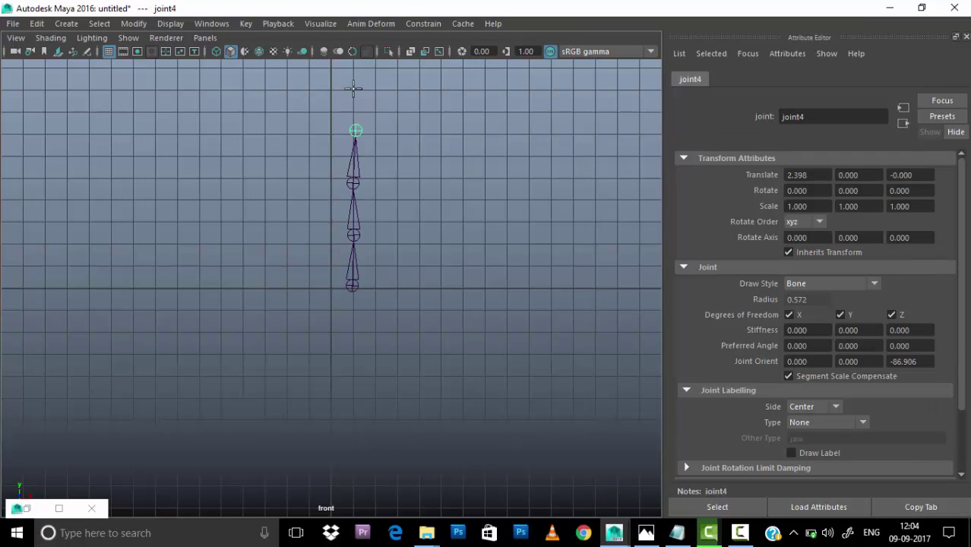
left_click(353, 89)
Step: Remove the trial joint chain and return to the four-view layout
middle_click_drag(429, 142, 433, 213, "alt")
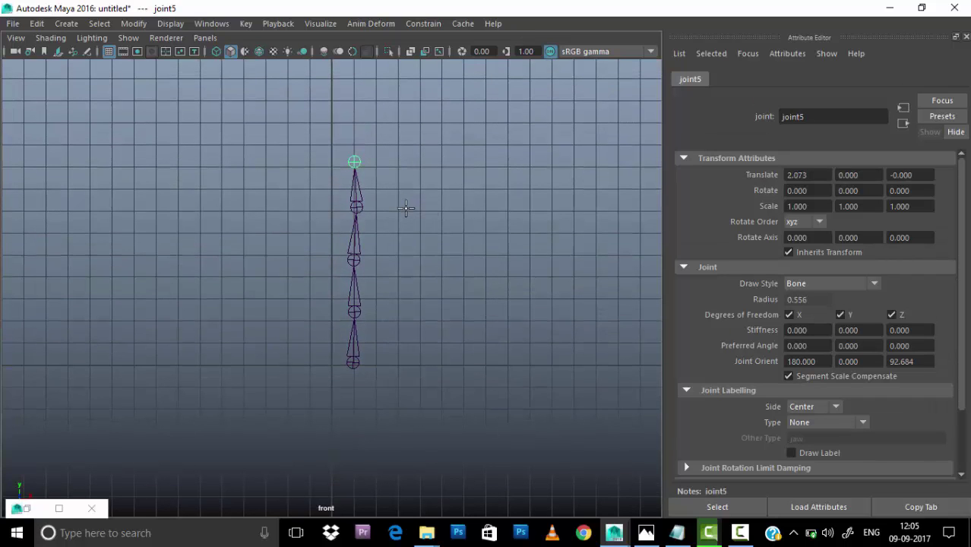
key("ctrl+z")
key("ctrl+z")
key("ctrl+z")
key("ctrl+z")
key("ctrl+z")
key("space")
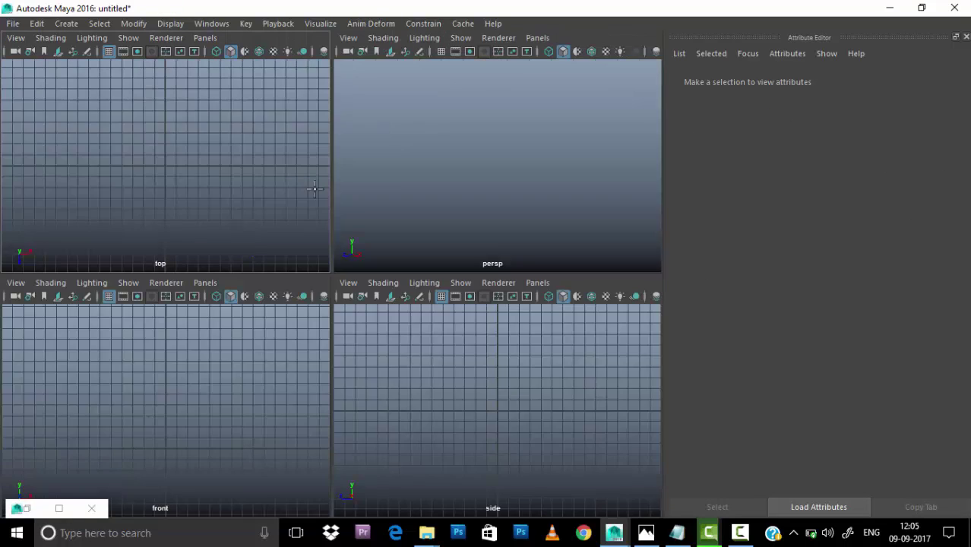
Step: Create a polygon cylinder and rotate it -90 in Z to lie horizontally
key("space")
right_click_drag(459, 285, 379, 278, "shift")
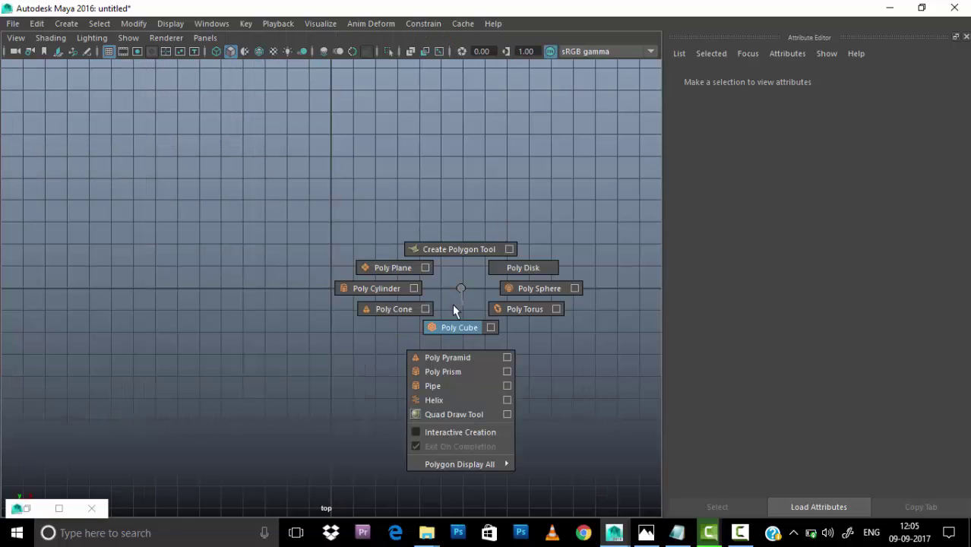
key("space")
key("space")
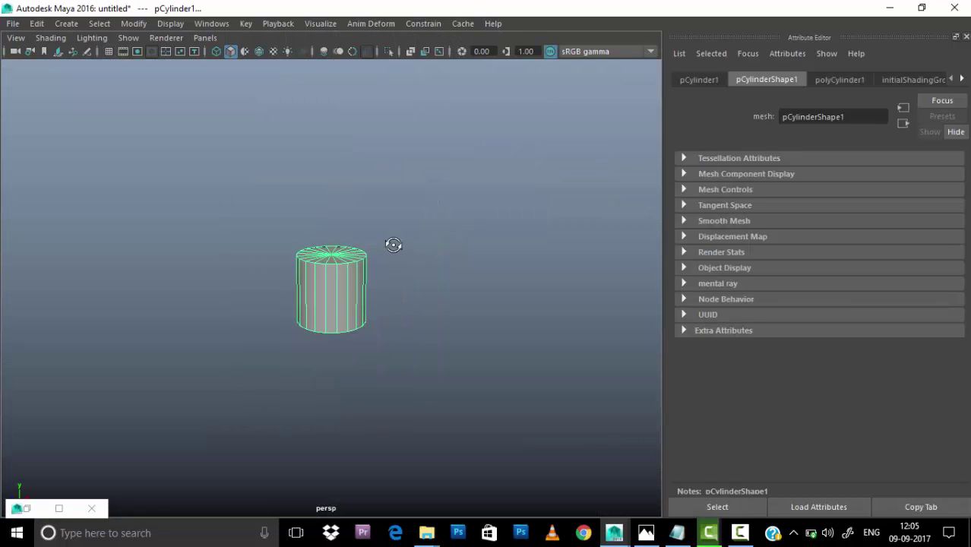
key("ctrl+a")
left_click(896, 262)
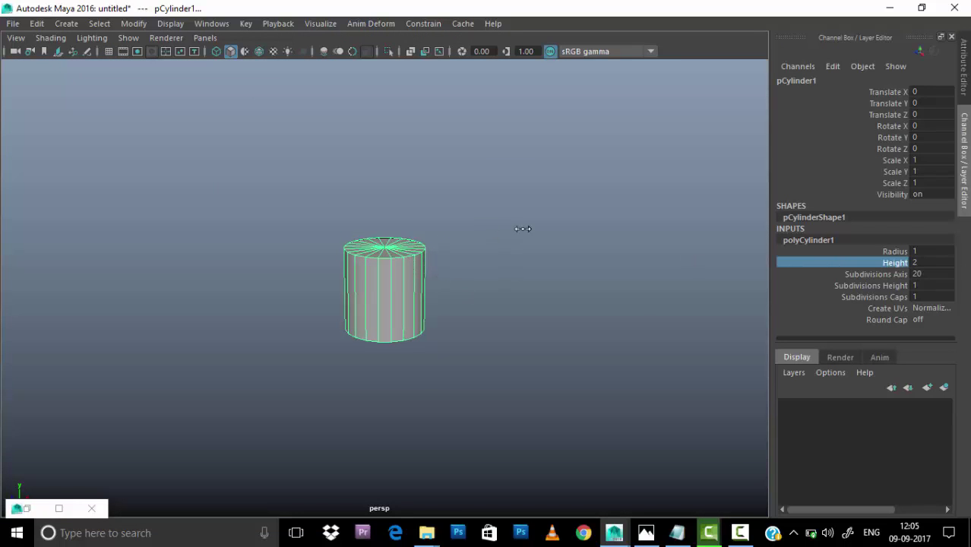
middle_click_drag(522, 228, 582, 256)
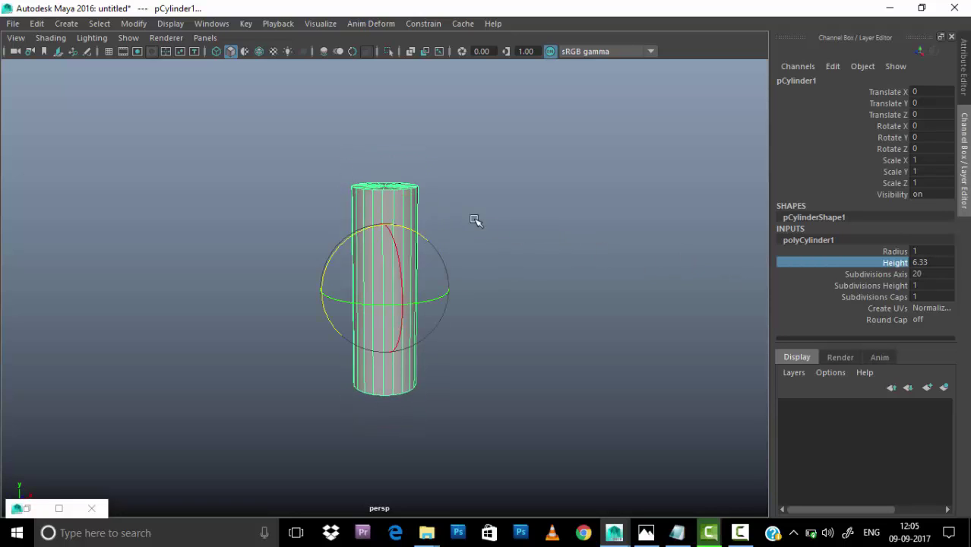
mouse_move(483, 214)
left_mouse_down()
mouse_move(545, 330)
mouse_move(563, 327)
left_mouse_up()
Step: Set the cylinder to caps 0, radius 0.27, height 7.08 and 50 height subdivisions
left_click(873, 296)
middle_click_drag(547, 285, 519, 282)
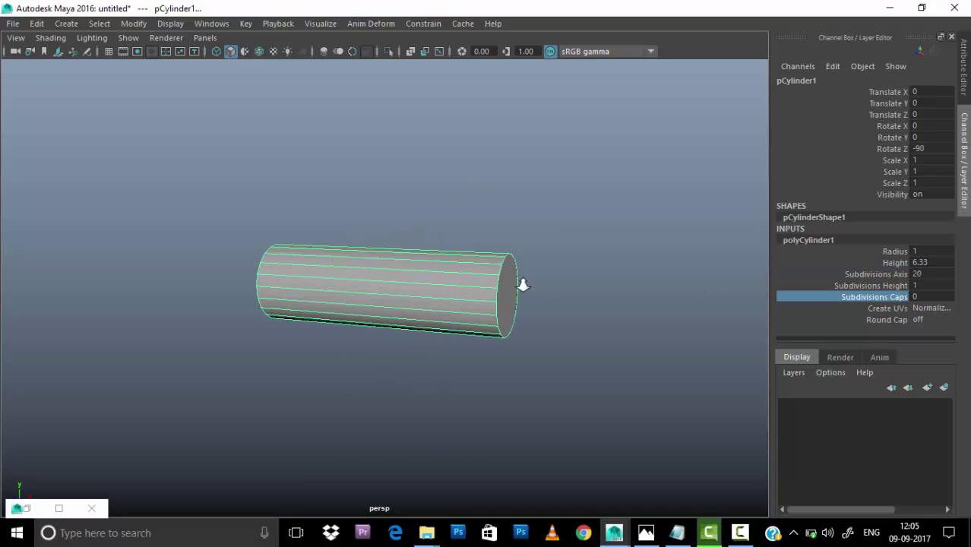
left_click(895, 250)
mouse_move(736, 268)
middle_mouse_down()
mouse_move(585, 285)
mouse_move(720, 351)
middle_mouse_up()
left_click(895, 262)
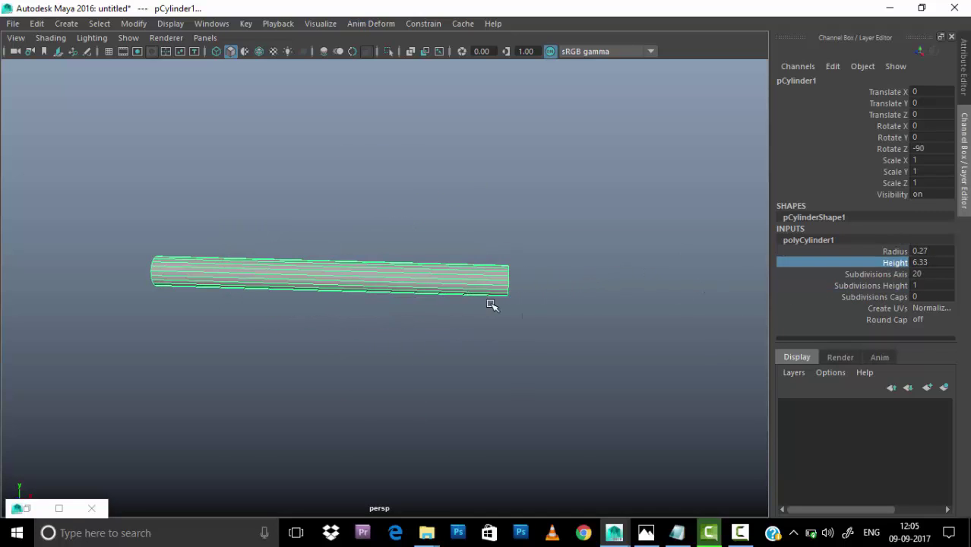
middle_click_drag(490, 303, 532, 304)
left_click(874, 285)
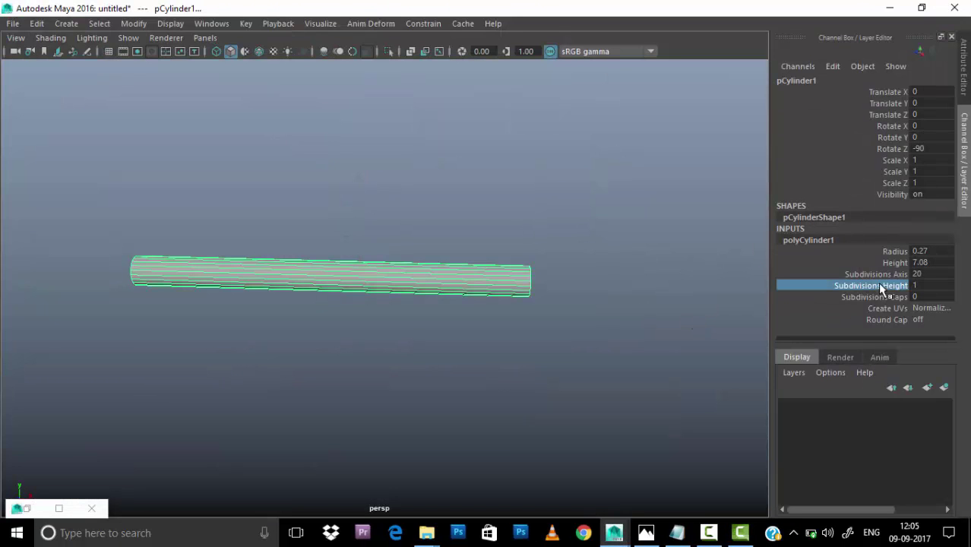
middle_click_drag(407, 296, 616, 305)
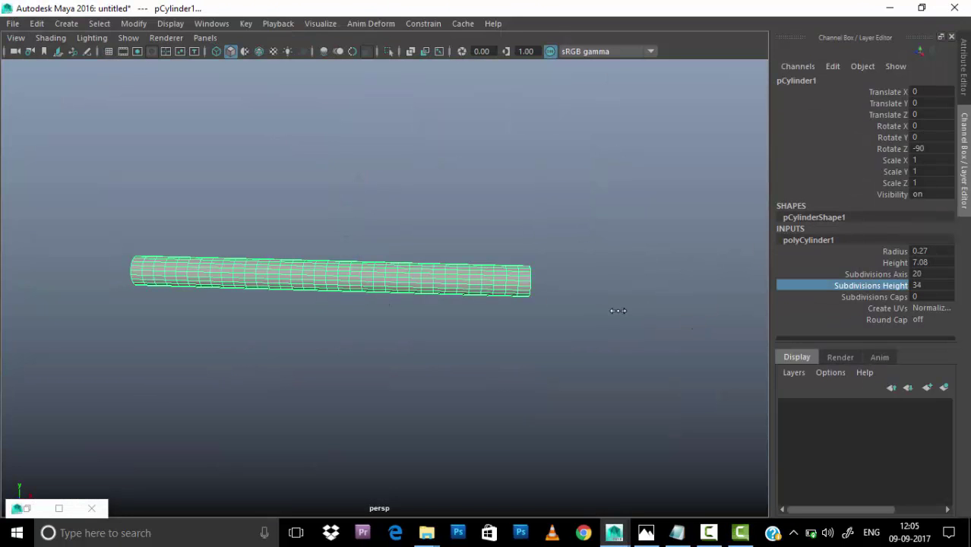
mouse_move(598, 329)
left_mouse_down("alt")
mouse_move(456, 310)
mouse_move(472, 292)
left_mouse_up("alt")
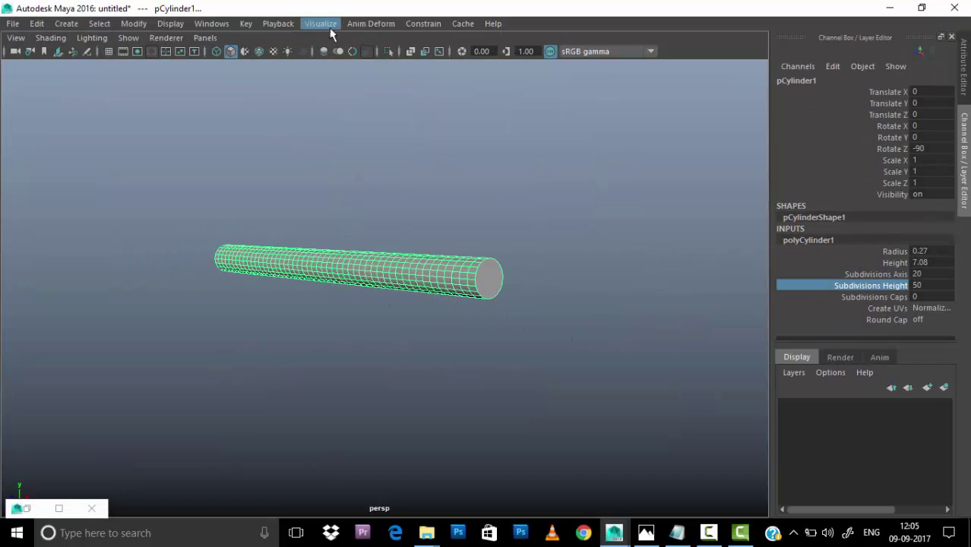
Step: Add a lattice with T Divisions 2 and shrink its right-end points to taper the tail
left_click(369, 24)
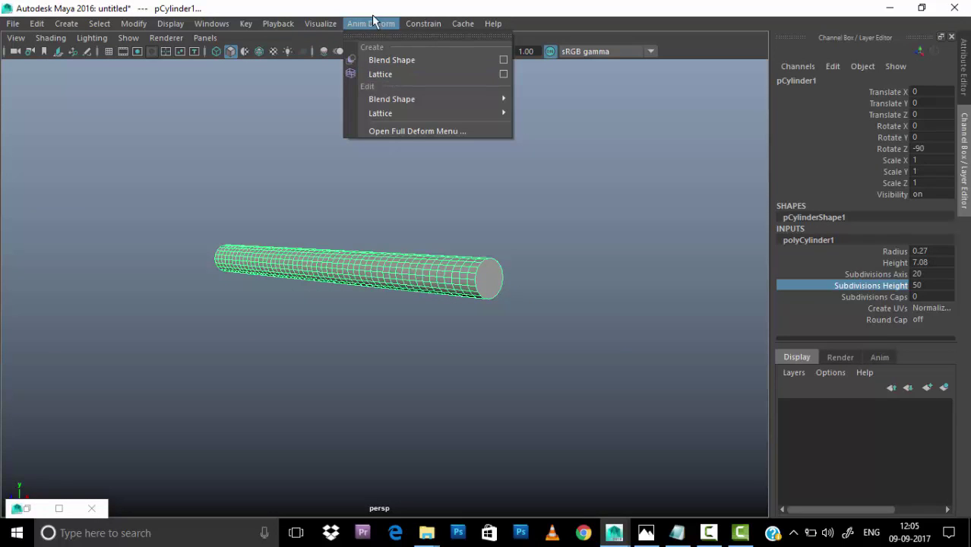
left_click(378, 74)
right_click_drag(528, 202, 607, 122)
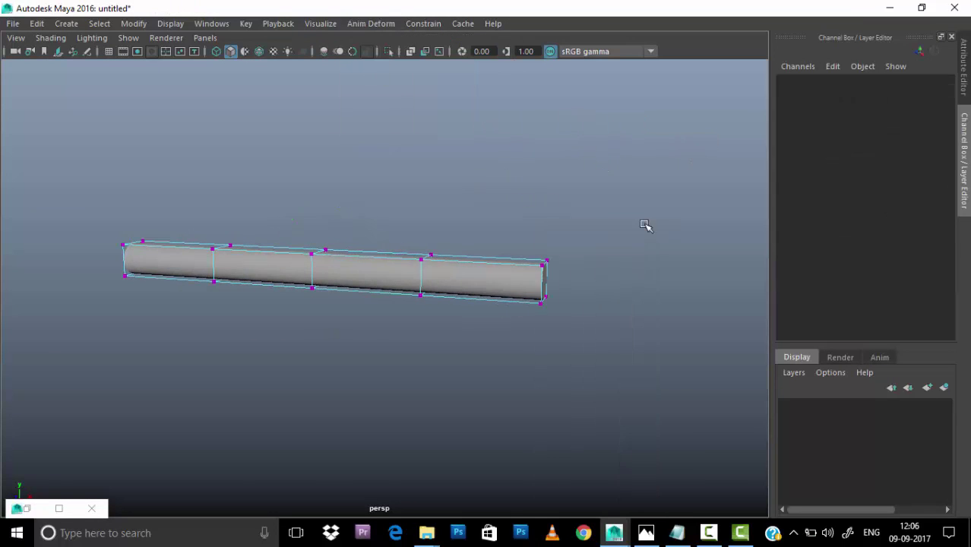
mouse_move(645, 223)
left_mouse_down()
mouse_move(552, 296)
mouse_move(415, 303)
left_mouse_up()
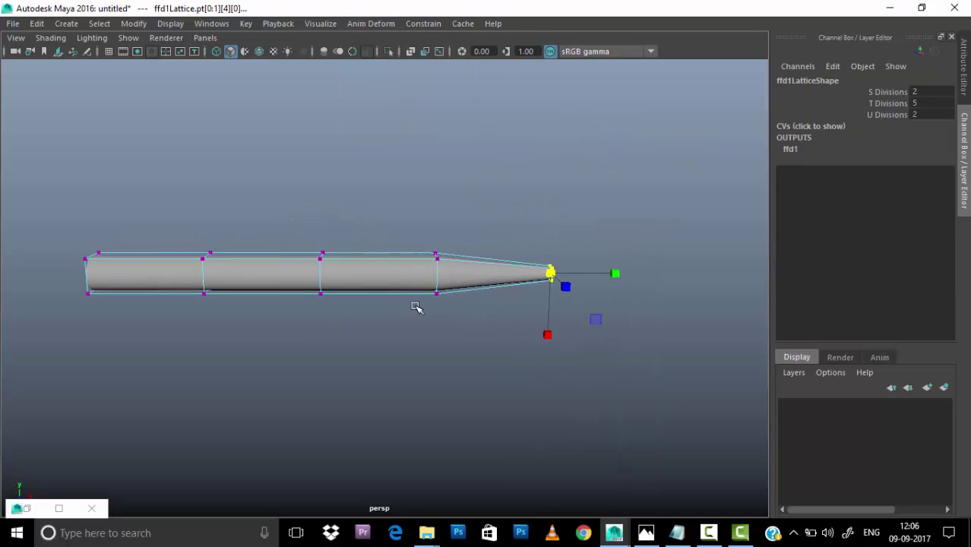
left_click(919, 104)
type("2")
key("Return")
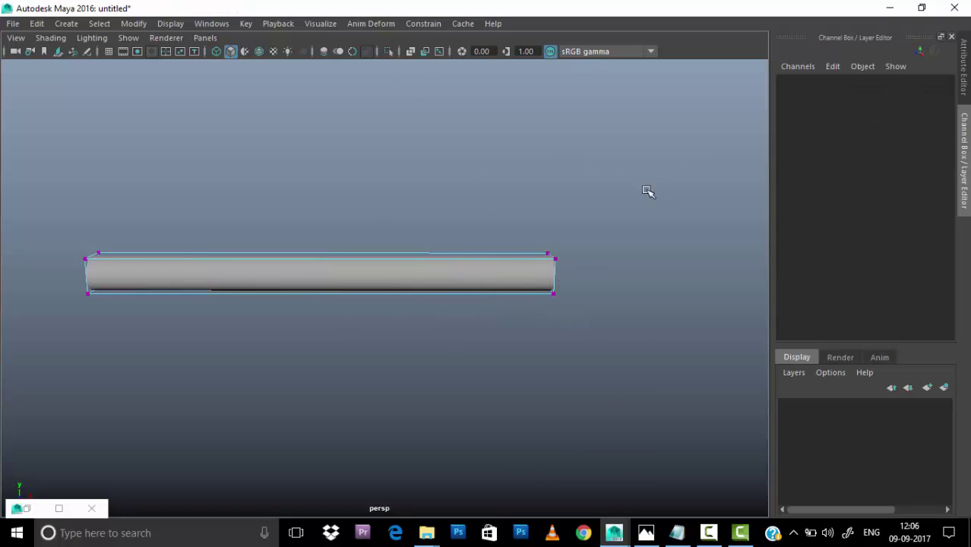
left_click_drag(548, 274, 532, 290)
Step: Delete the tapered cylinder's construction history and frame it in the front view
left_click(279, 269)
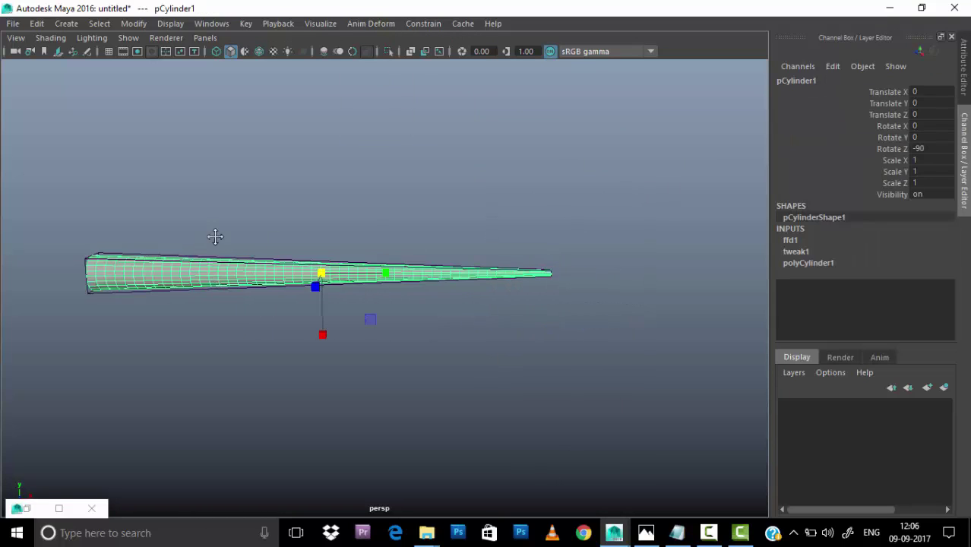
left_click(37, 24)
left_click(249, 204)
left_click(376, 304)
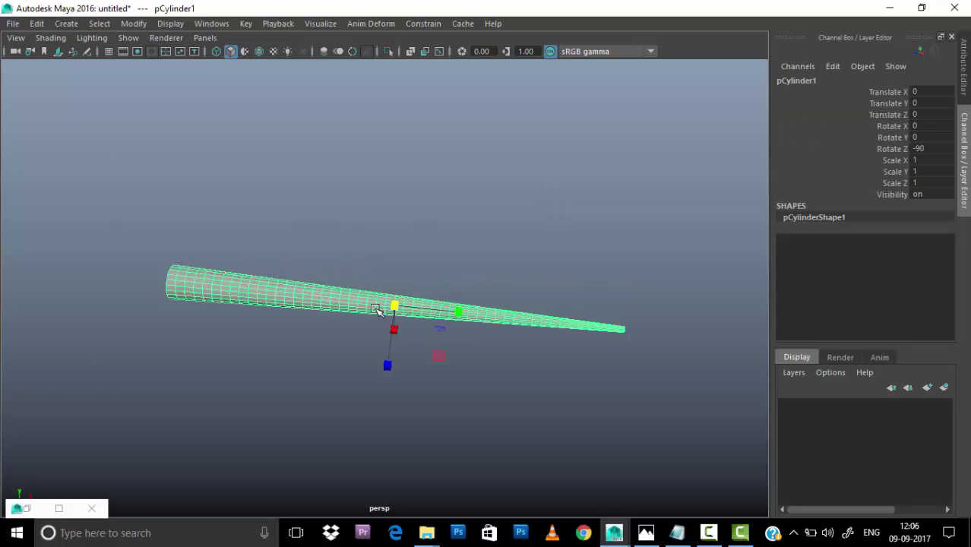
key("space")
key("space")
key("f")
Step: Put the cylinder on a new display layer named 'mesh'
right_click(786, 385)
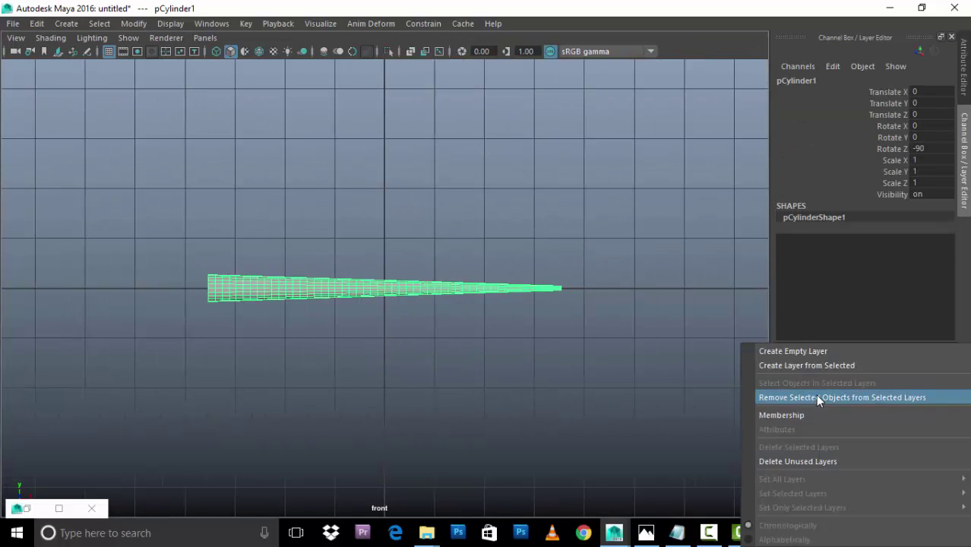
left_click(816, 394)
left_click(337, 287)
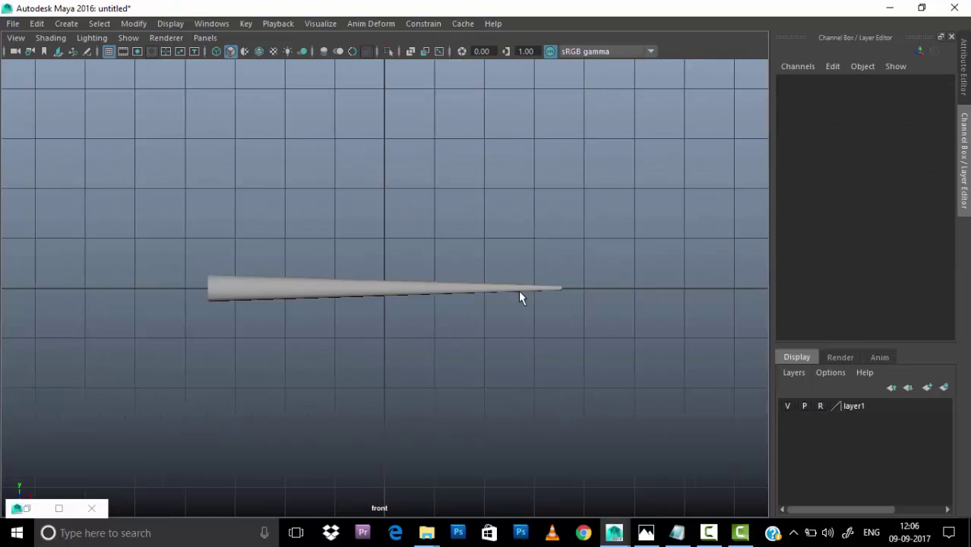
key("4")
double_click(911, 406)
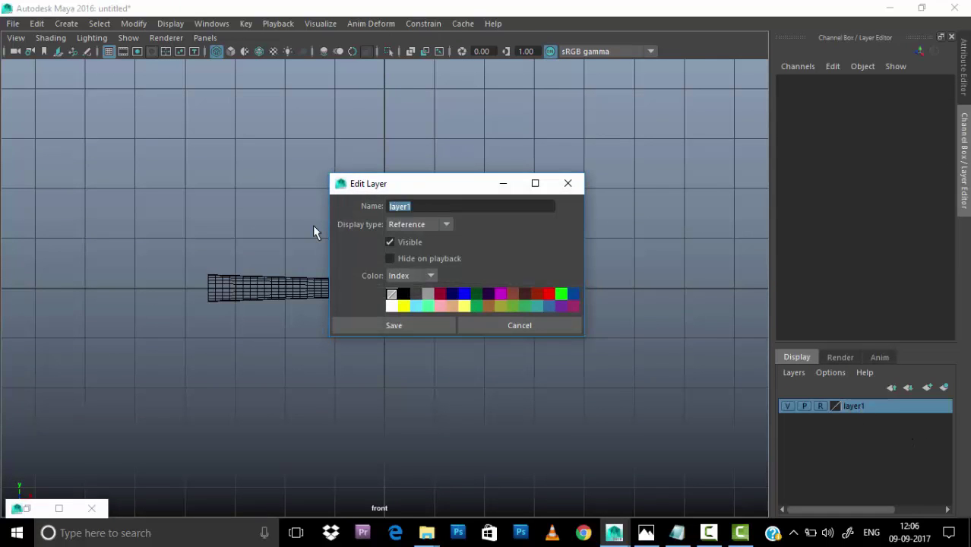
type("mesh")
left_click(407, 325)
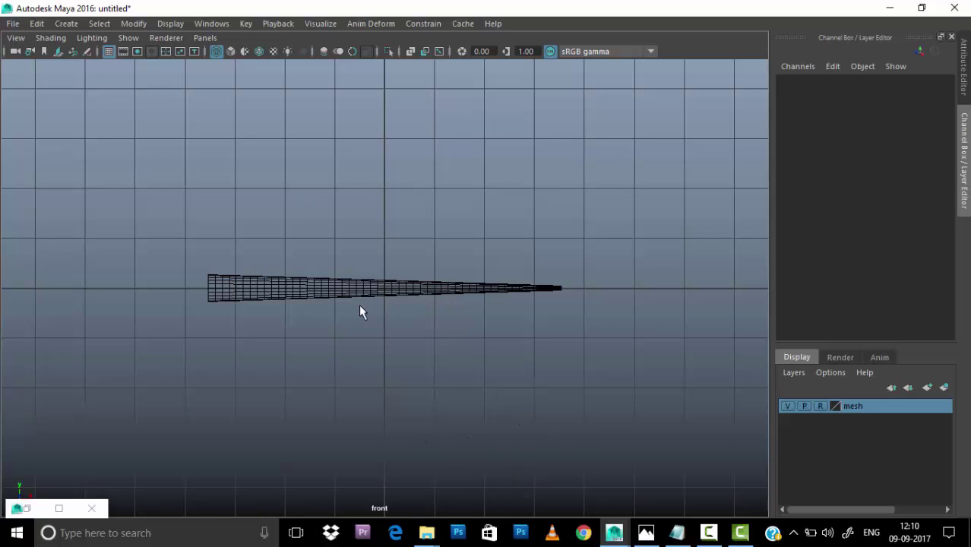
Step: Draw a ten-joint chain in the front view from the tail's thick end to its tip
scroll(346, 297, "up", 1)
key("space")
left_click(282, 313)
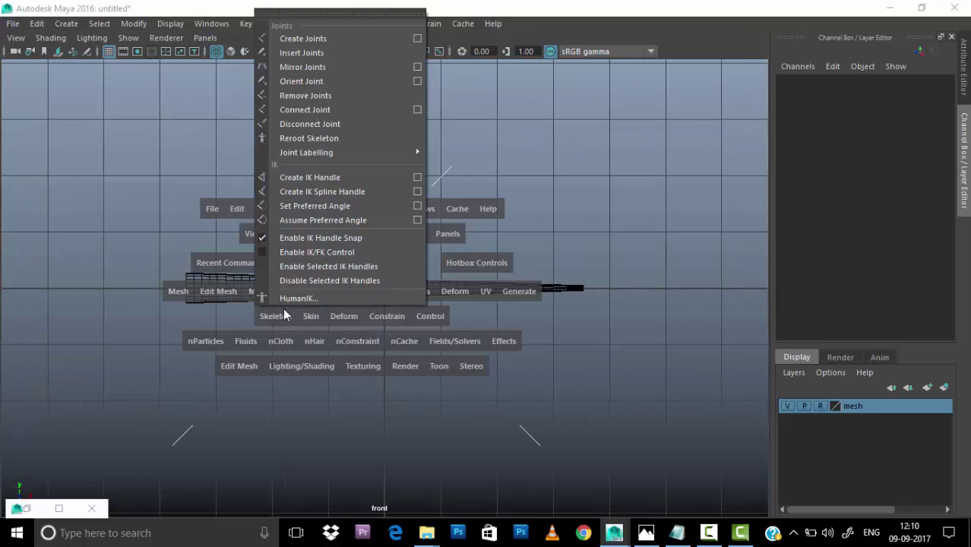
left_click(303, 38)
left_click(188, 287)
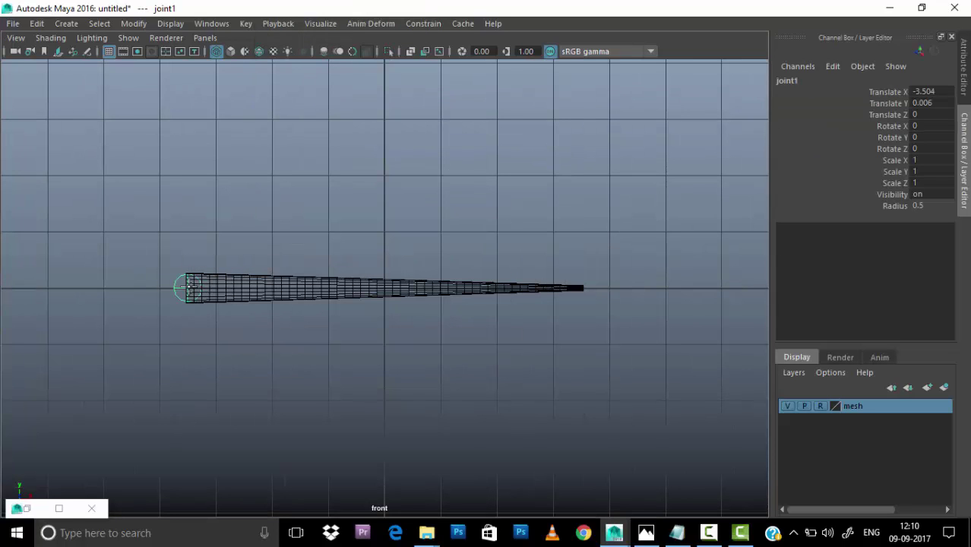
left_click(232, 287)
left_click(288, 287)
left_click(334, 287)
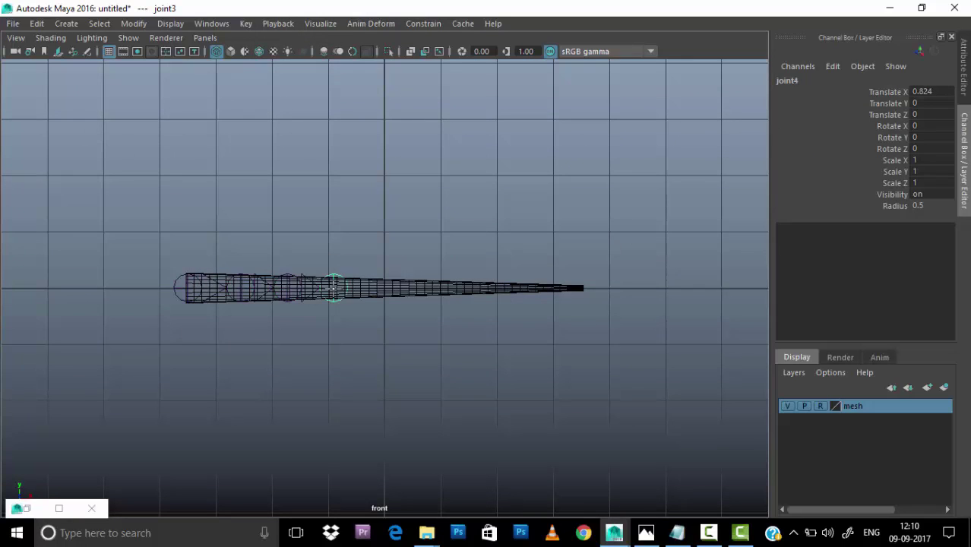
left_click(374, 287)
left_click(418, 287)
left_click(462, 286)
left_click(505, 286)
left_click(544, 286)
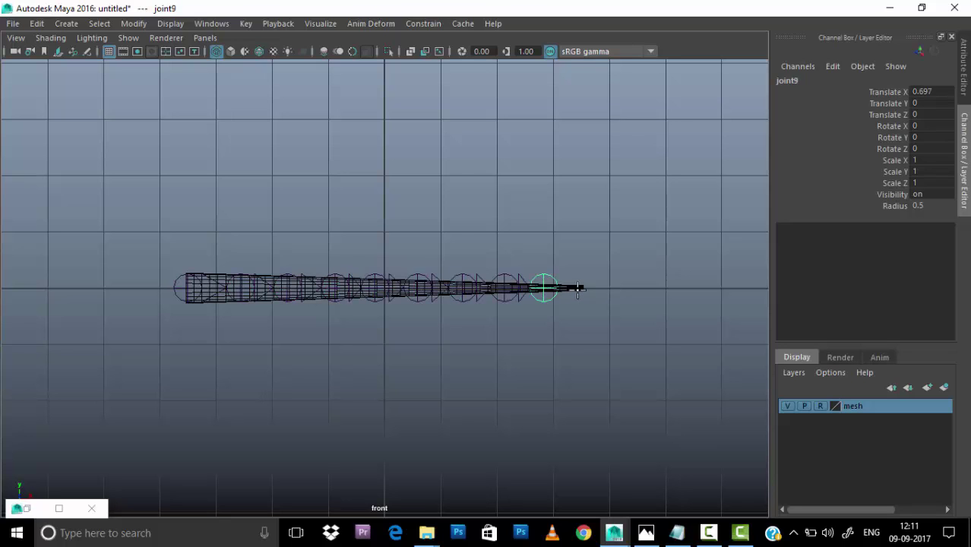
left_click(579, 288)
key("Return")
Step: Deselect the chain and switch to the perspective view
left_click(708, 531)
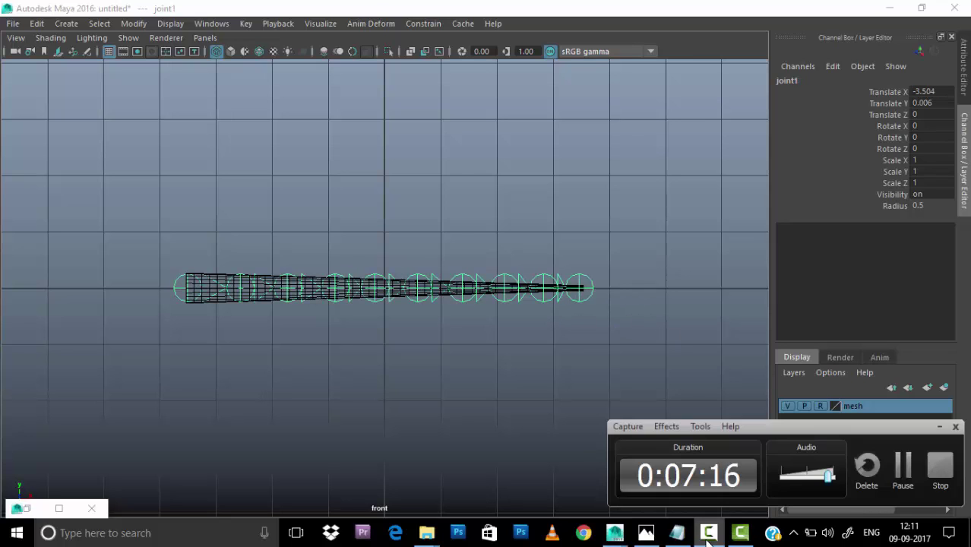
left_click(708, 532)
left_click(538, 203)
key("space")
key("space")
Step: Turn on X-Ray Joints and set the joint display size to 0.36
left_click_drag(291, 219, 532, 255, "alt")
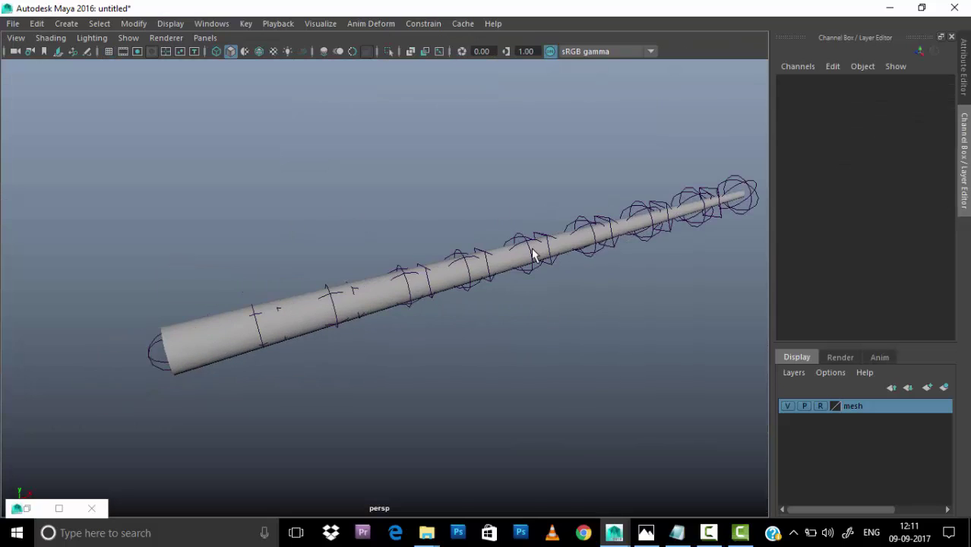
left_click(439, 51)
left_click(170, 24)
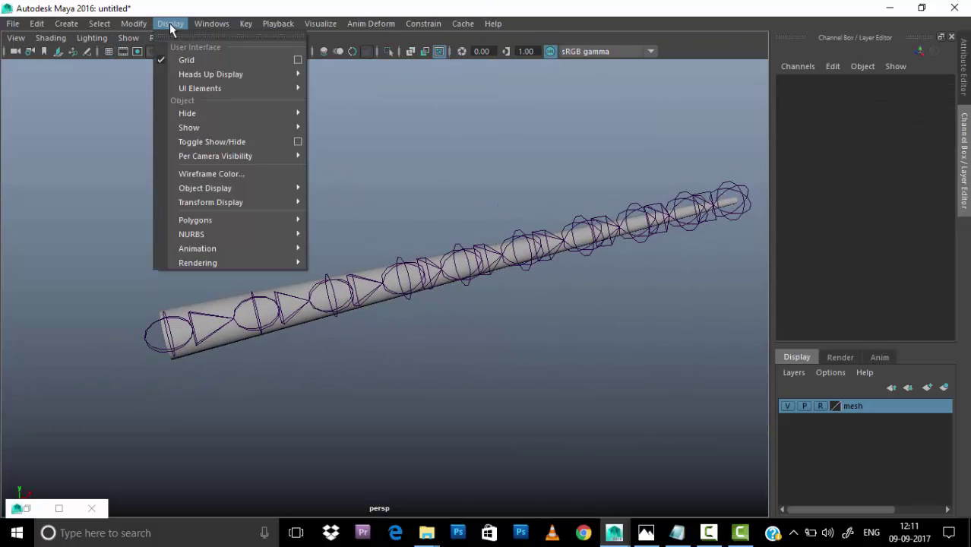
mouse_move(210, 202)
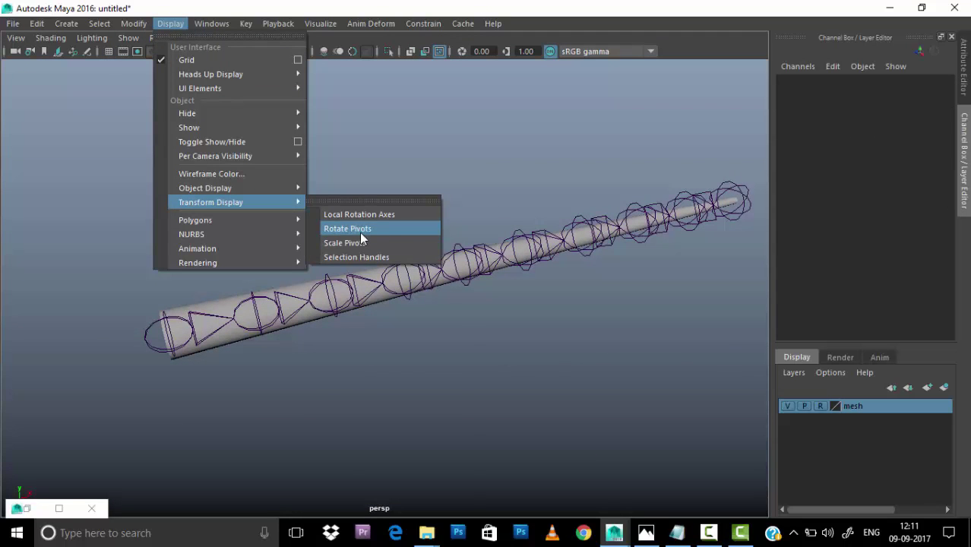
left_click(357, 291)
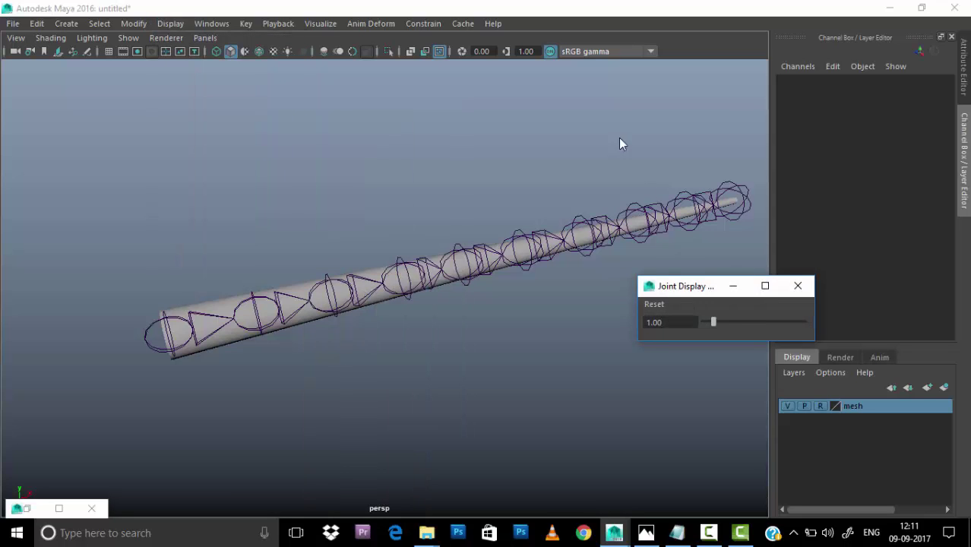
left_click_drag(701, 285, 606, 81)
left_click_drag(618, 117, 611, 117)
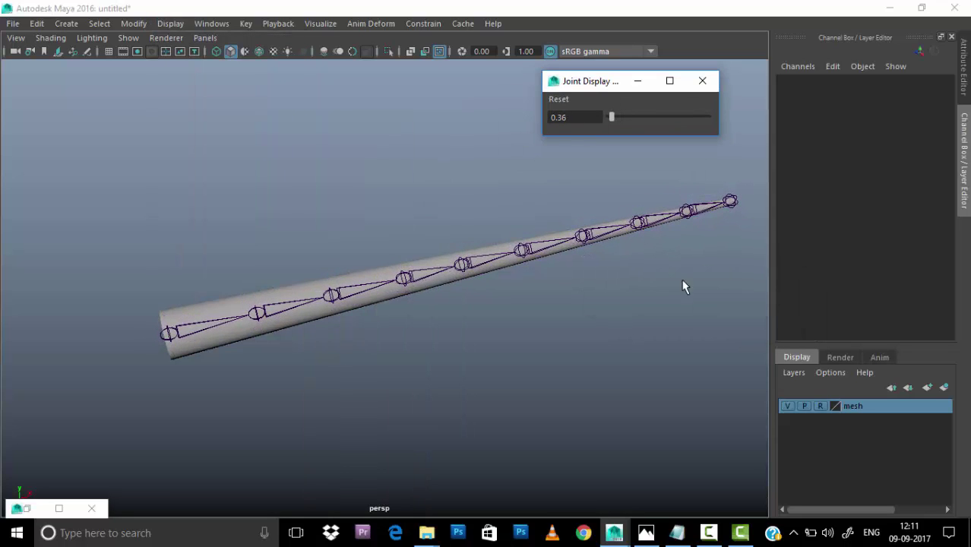
mouse_move(683, 287)
left_mouse_down("alt")
mouse_move(635, 244)
mouse_move(543, 208)
left_mouse_up("alt")
left_click(637, 81)
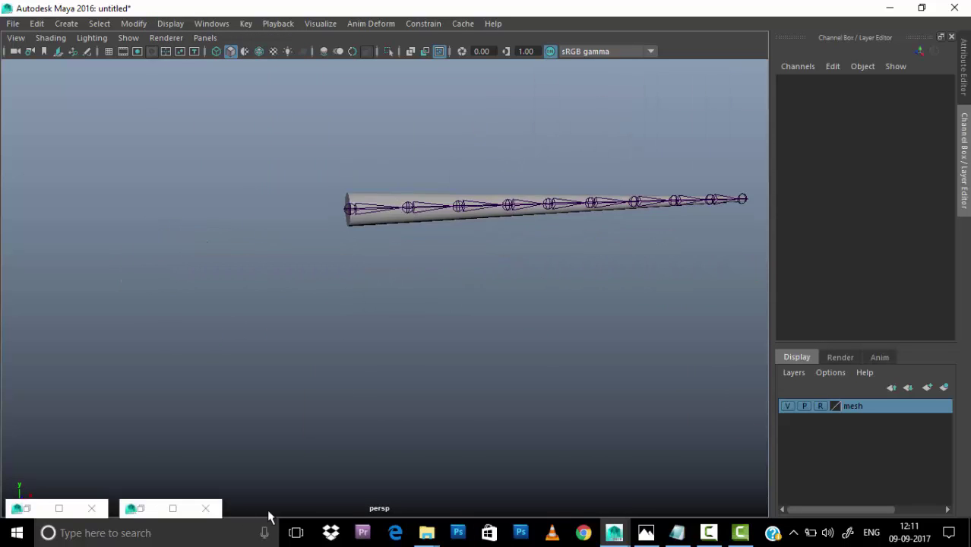
mouse_move(441, 281)
left_mouse_down("alt")
mouse_move(459, 266)
mouse_move(403, 289)
mouse_move(414, 300)
left_mouse_up("alt")
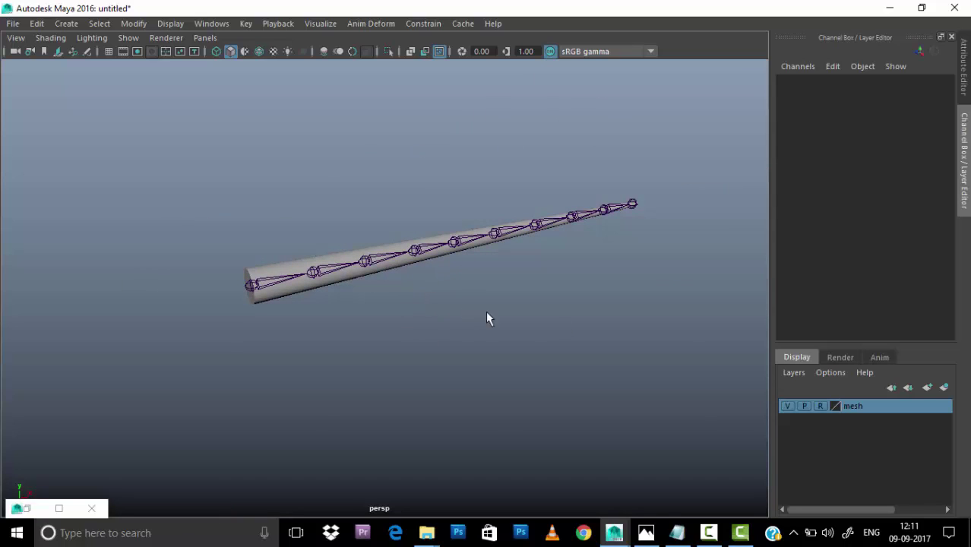
Step: Hide the mesh layer and select the whole joint1 hierarchy
left_click(787, 405)
left_click(253, 286)
left_click_drag(260, 288, 340, 323, "alt")
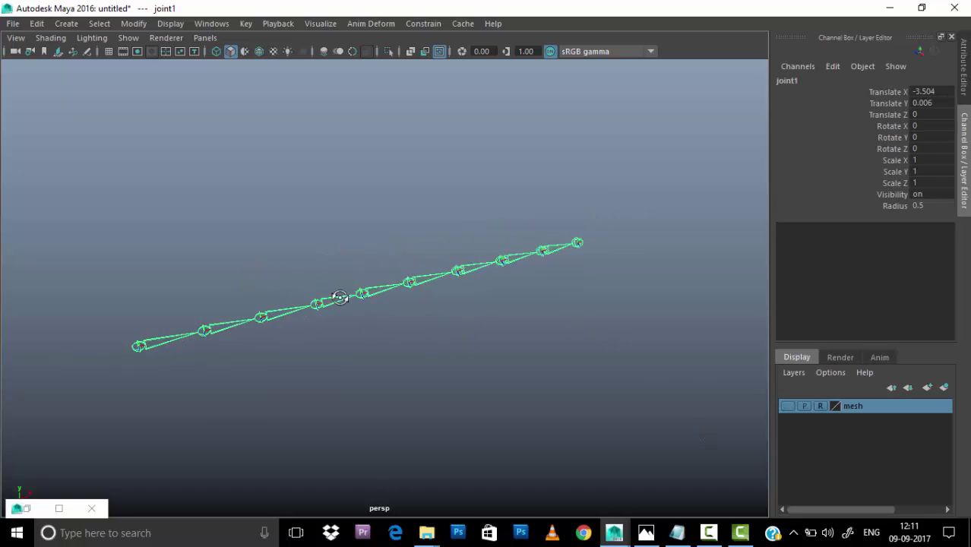
right_click_drag(303, 183, 277, 312)
mouse_move(288, 319)
left_mouse_down("alt")
mouse_move(379, 342)
mouse_move(505, 330)
left_mouse_up("alt")
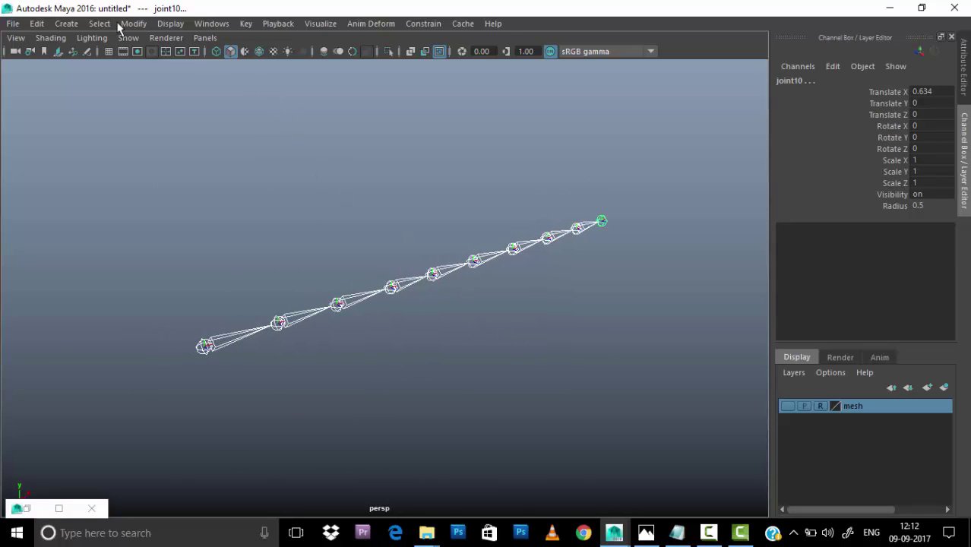
Step: Show local rotation axes on every joint, then bring Notepad forward
left_click(170, 25)
left_click(357, 213)
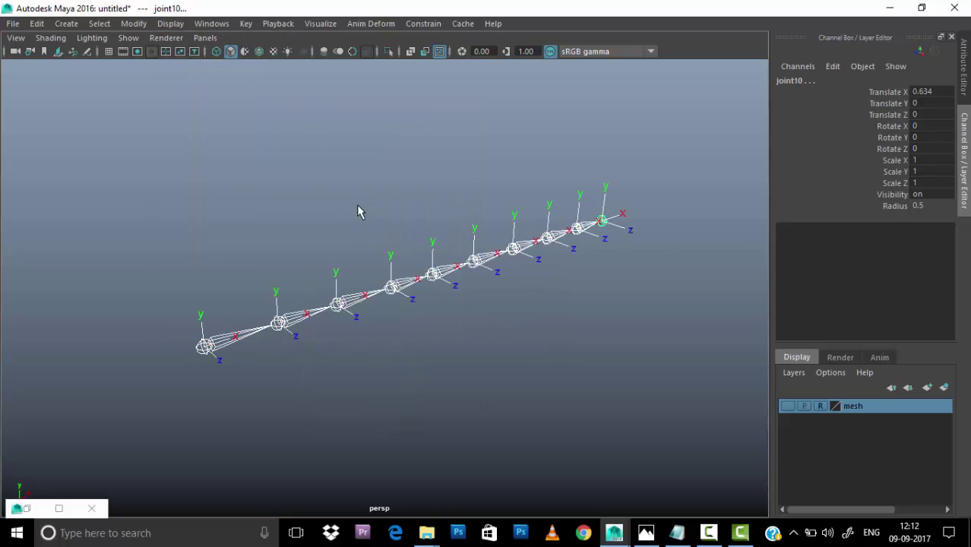
mouse_move(360, 210)
left_mouse_down("alt")
mouse_move(503, 196)
mouse_move(500, 211)
left_mouse_up("alt")
left_click(504, 196)
left_click_drag(439, 232, 236, 294, "alt")
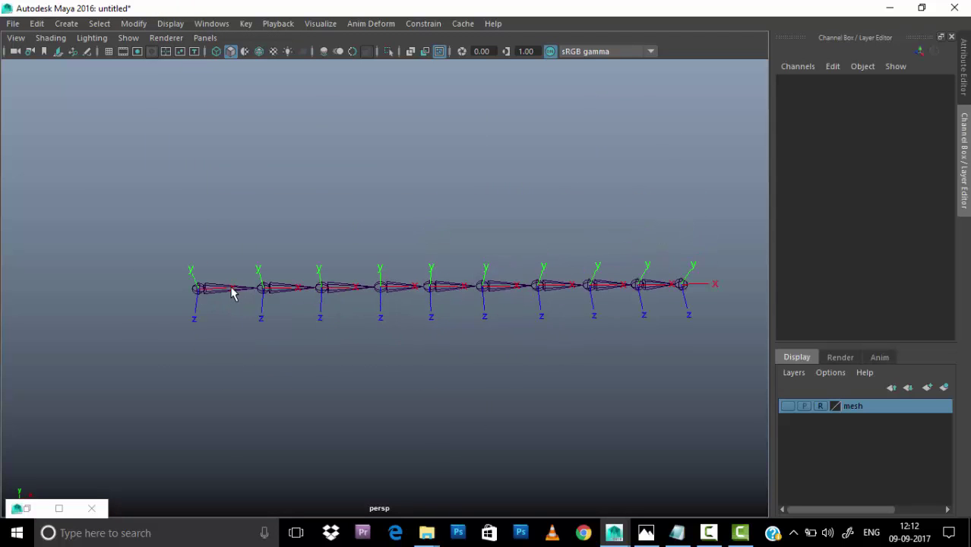
mouse_move(647, 318)
left_mouse_down("alt")
mouse_move(484, 317)
mouse_move(537, 329)
left_mouse_up("alt")
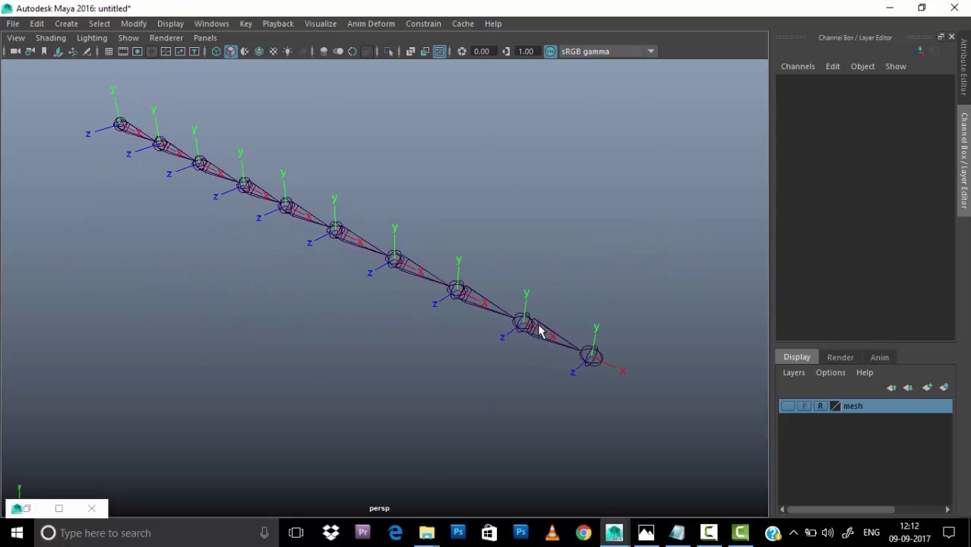
left_click(676, 532)
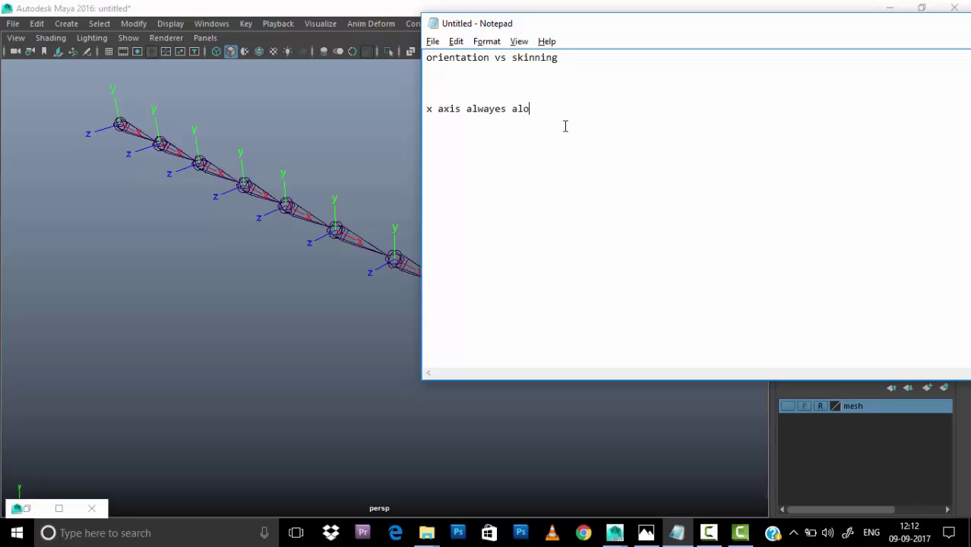
Step: Complete the note 'x axis alwayes along with chain or bone or child joint', marking 'chain' and 'bone'
type("ng with c")
type("hain or bone")
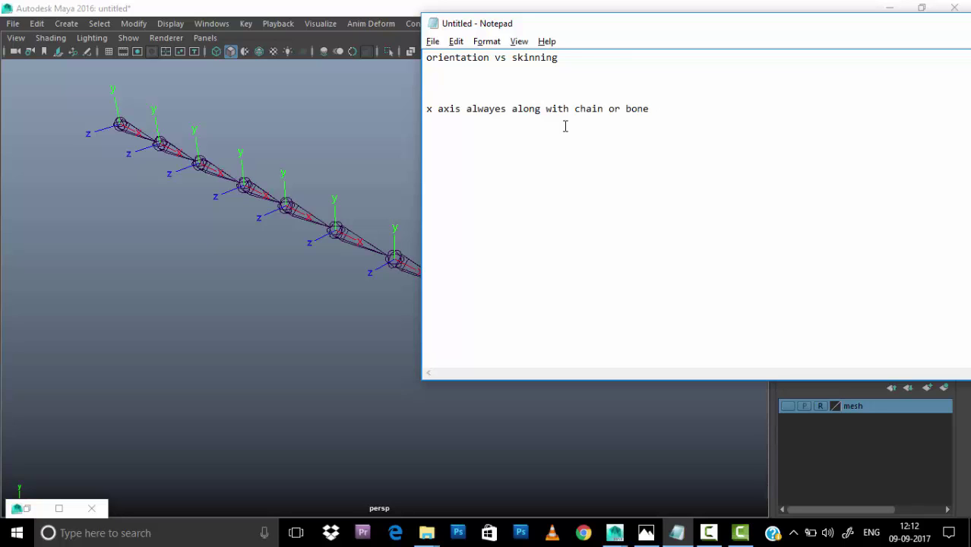
type(" or child joint")
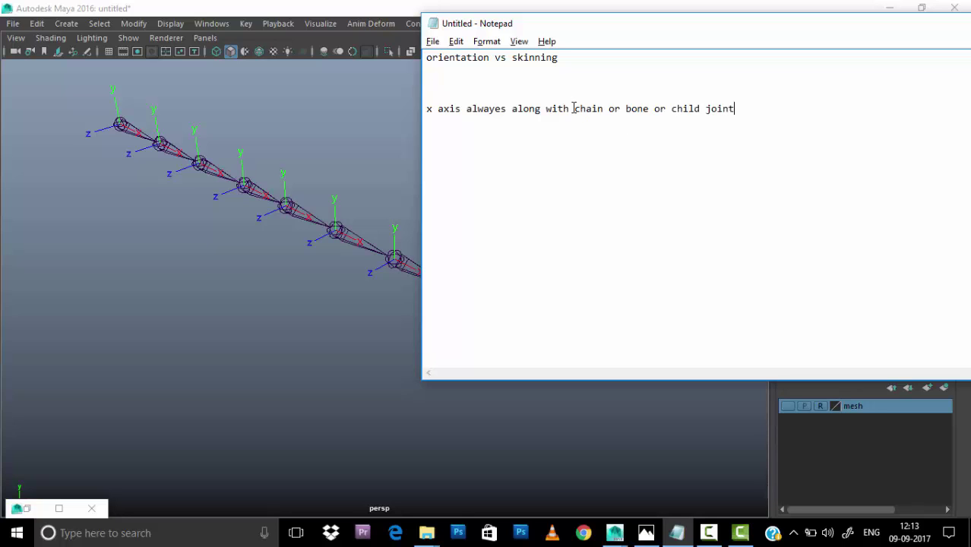
double_click(575, 109)
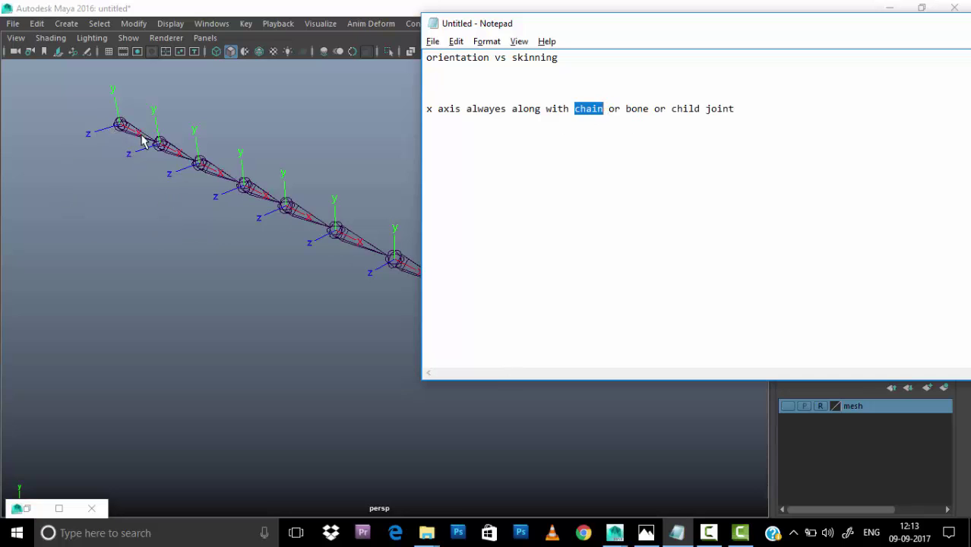
double_click(641, 111)
Step: Zoom in on the joint axes in Maya and mark 'child joint' in the note
key("alt+Tab")
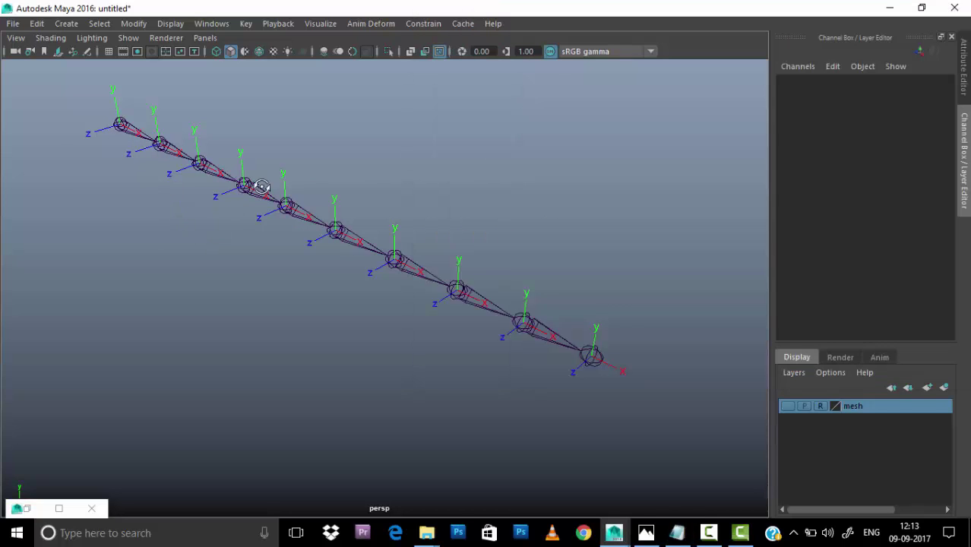
mouse_move(580, 195)
left_mouse_down("alt")
mouse_move(450, 224)
mouse_move(260, 243)
left_mouse_up("alt")
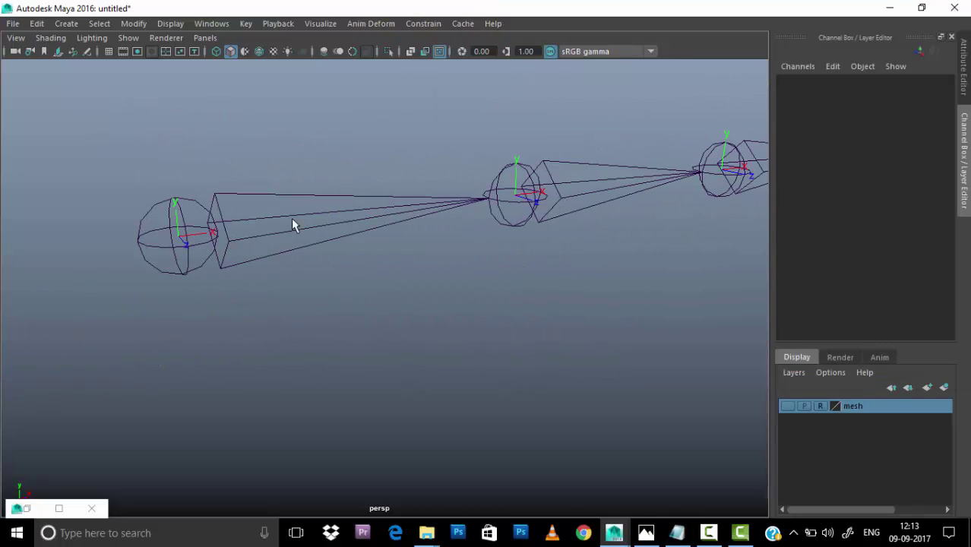
left_click(679, 534)
left_click_drag(670, 109, 733, 109)
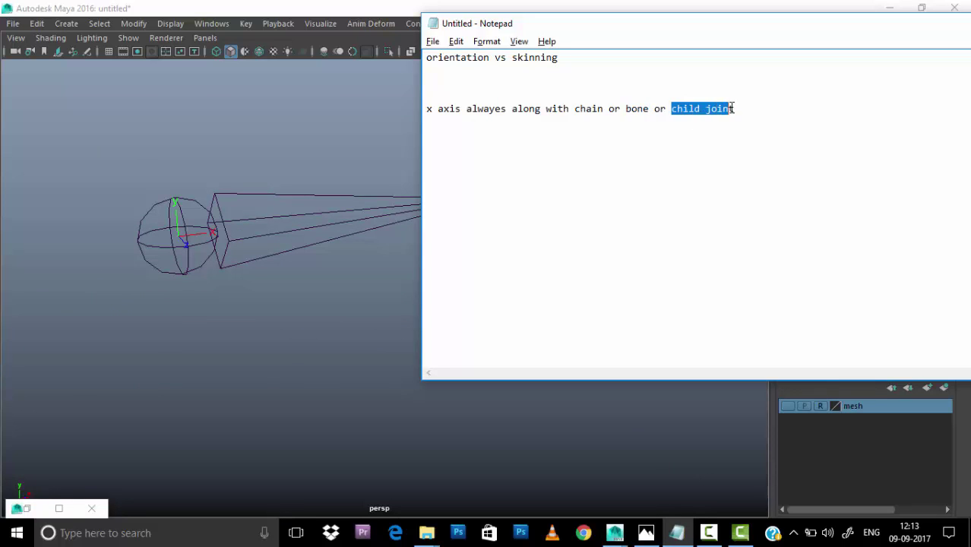
left_click(509, 265)
Step: Add the prefix Bind_Joint_ to every joint name in the joint1 hierarchy
left_click_drag(508, 266, 502, 220, "alt")
left_click_drag(524, 174, 416, 179, "alt")
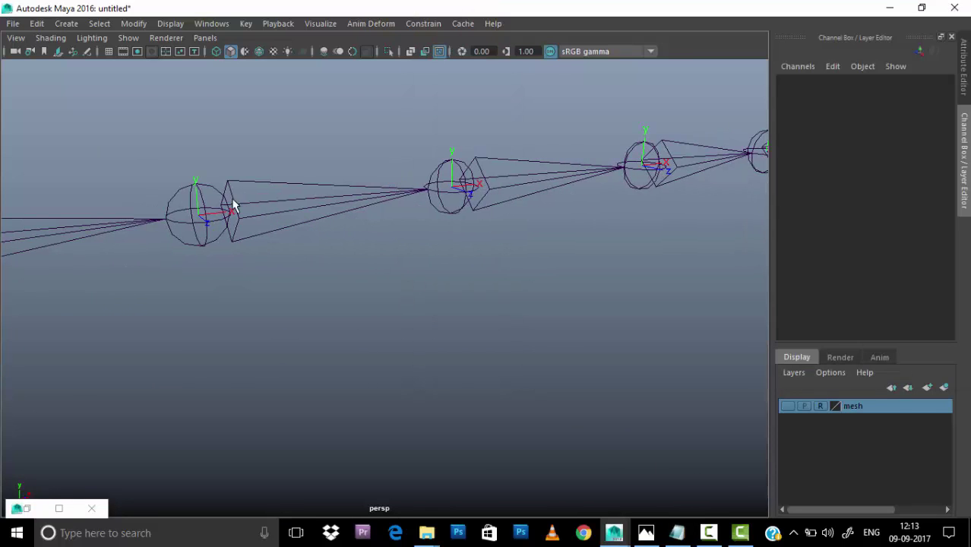
mouse_move(507, 182)
right_mouse_down("alt")
mouse_move(511, 158)
mouse_move(221, 199)
mouse_move(284, 234)
mouse_move(452, 239)
mouse_move(325, 109)
mouse_move(386, 201)
right_mouse_up("alt")
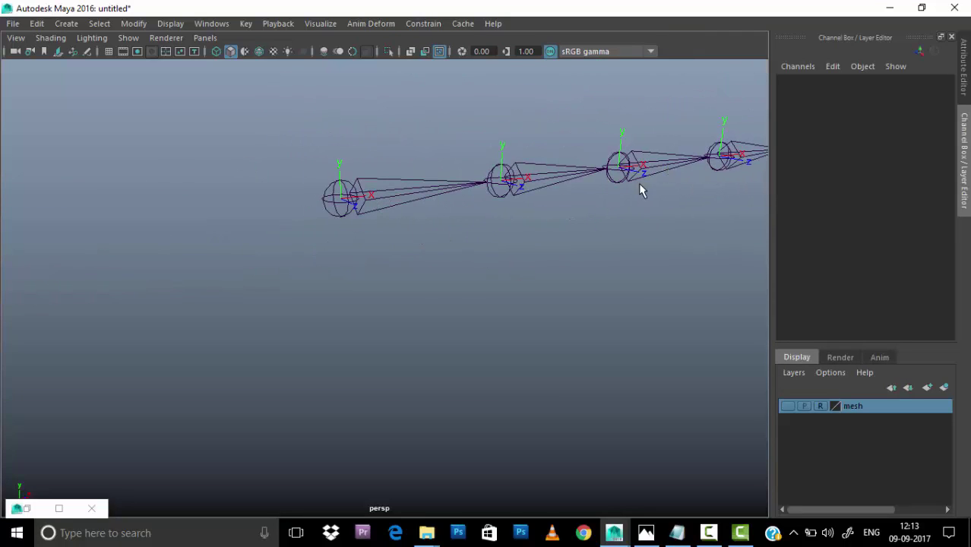
mouse_move(640, 189)
right_mouse_down("alt")
mouse_move(444, 184)
mouse_move(382, 167)
right_mouse_up("alt")
mouse_move(381, 167)
left_mouse_down("alt")
mouse_move(551, 210)
mouse_move(515, 182)
mouse_move(259, 268)
left_mouse_up("alt")
left_click(259, 268)
left_click(131, 25)
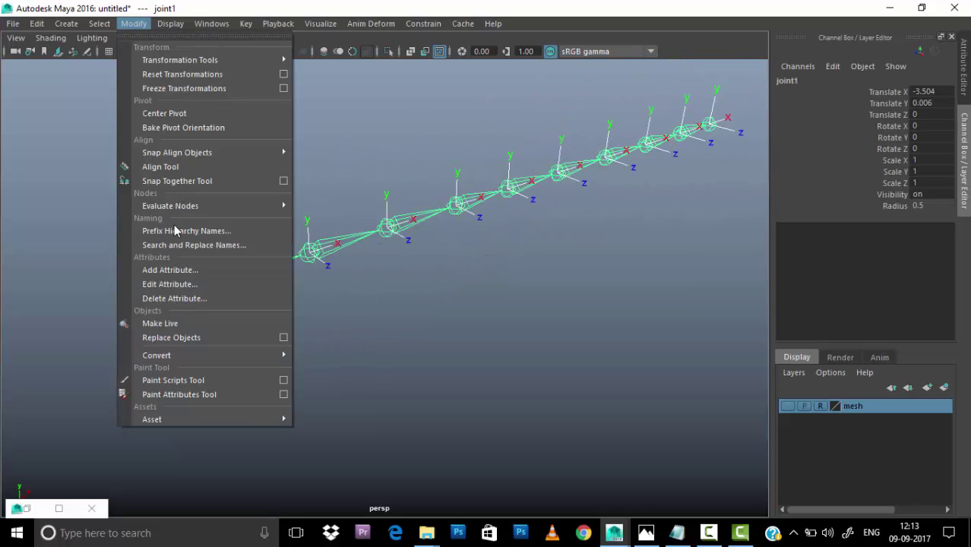
left_click(175, 231)
type("Bind Joint")
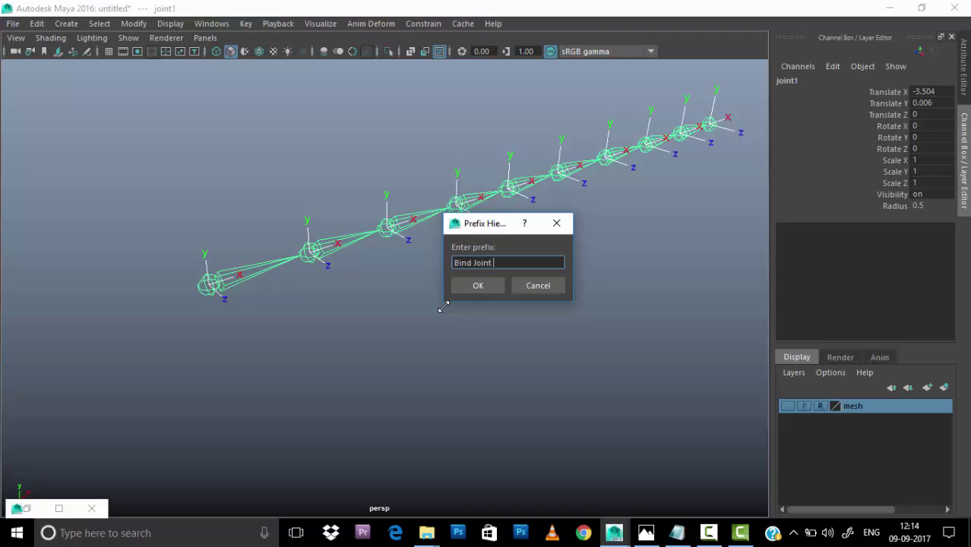
left_click(495, 283)
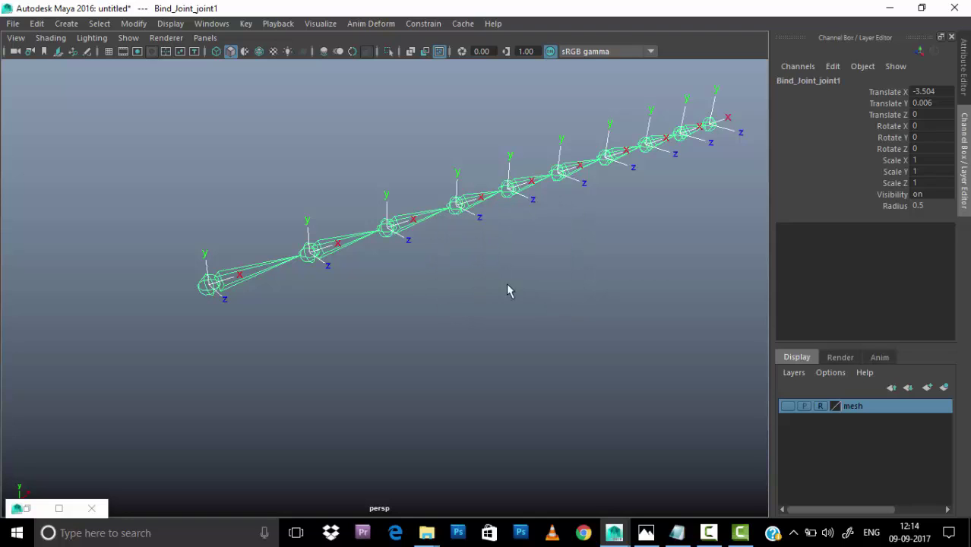
Step: Check the root is now Bind_Joint_joint1, then return to Notepad
left_click(327, 274)
left_click(264, 275)
left_click(616, 212)
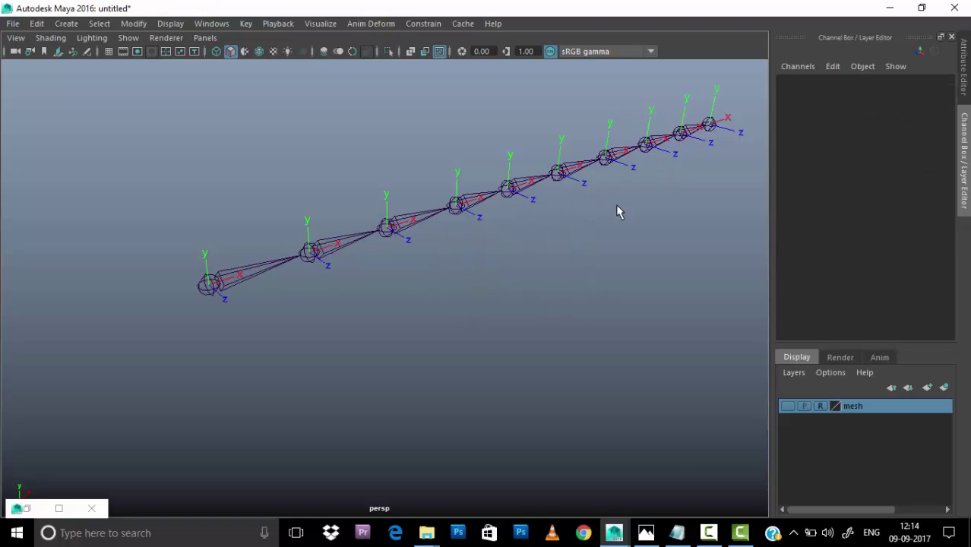
left_click(688, 532)
Step: Add the line 'bind joint means ---joint that will skin with mesh' and highlight its terms
left_click(752, 109)
key("Return")
key("Return")
type("bind joint means")
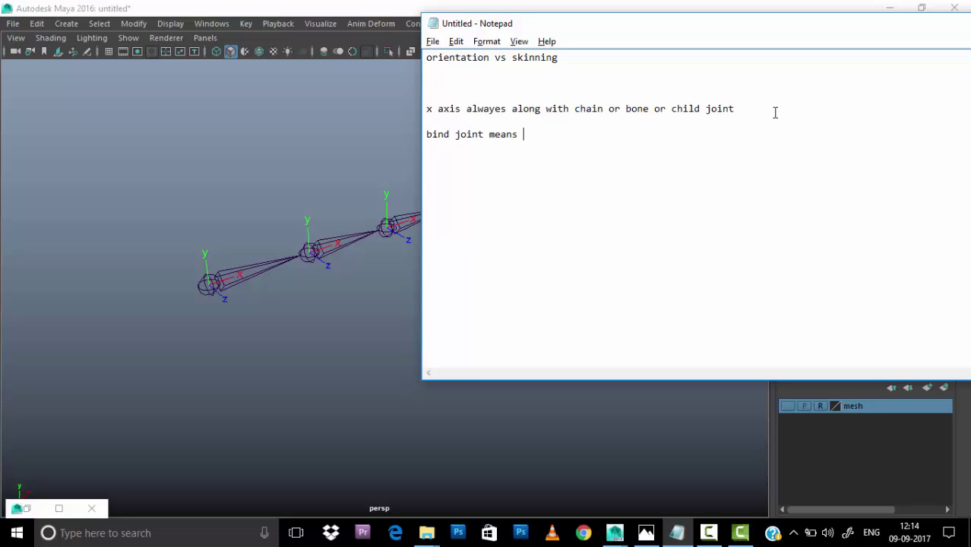
type("joint that will")
type("skin")
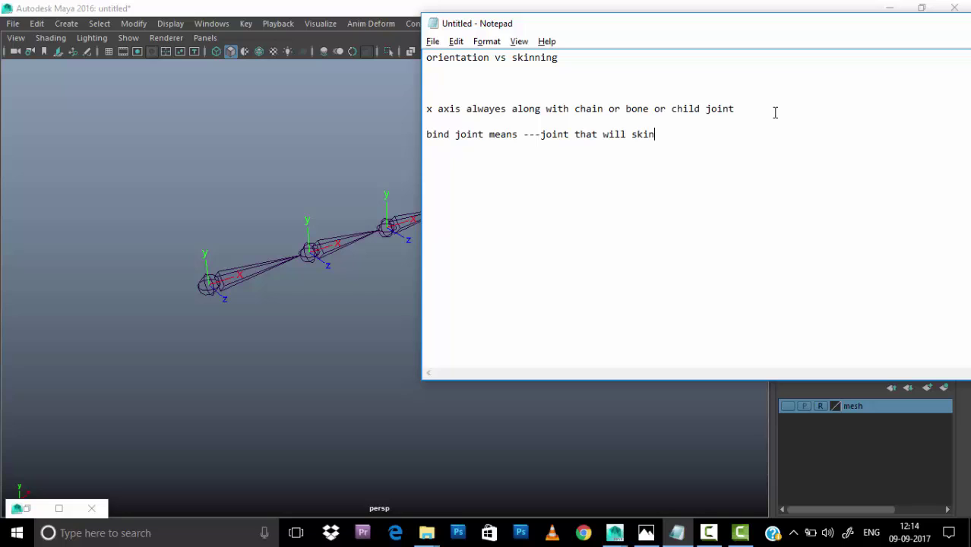
type("ith mesh")
left_click_drag(483, 137, 429, 137)
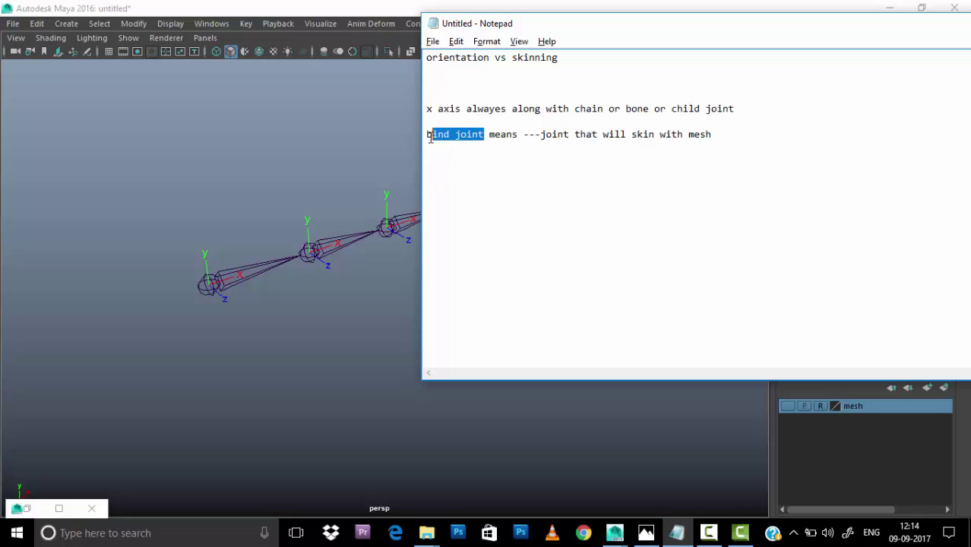
left_click_drag(735, 133, 541, 134)
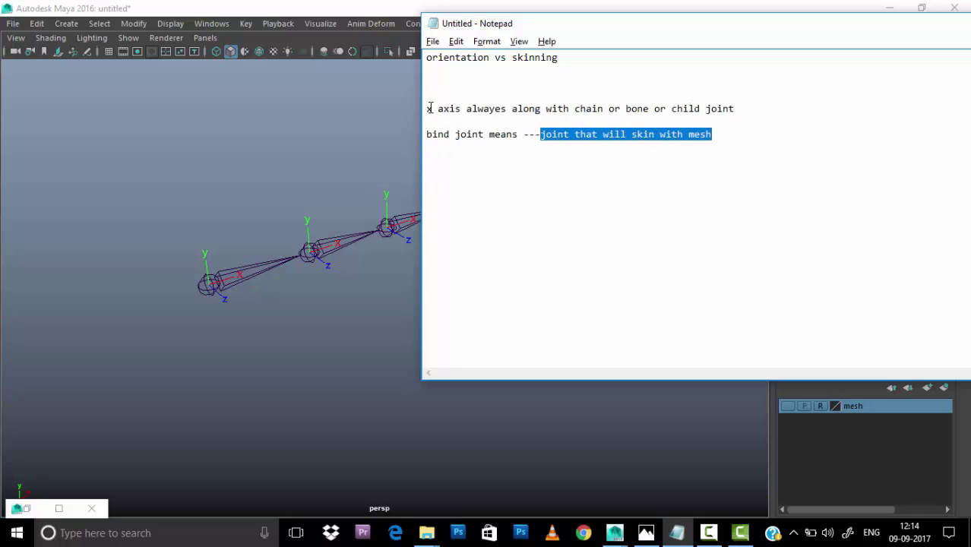
Step: Note that IK/FK rig joints needn't keep x along the chain, but bind joints must
left_click(739, 134)
key("Return")
key("Return")
key("Return")
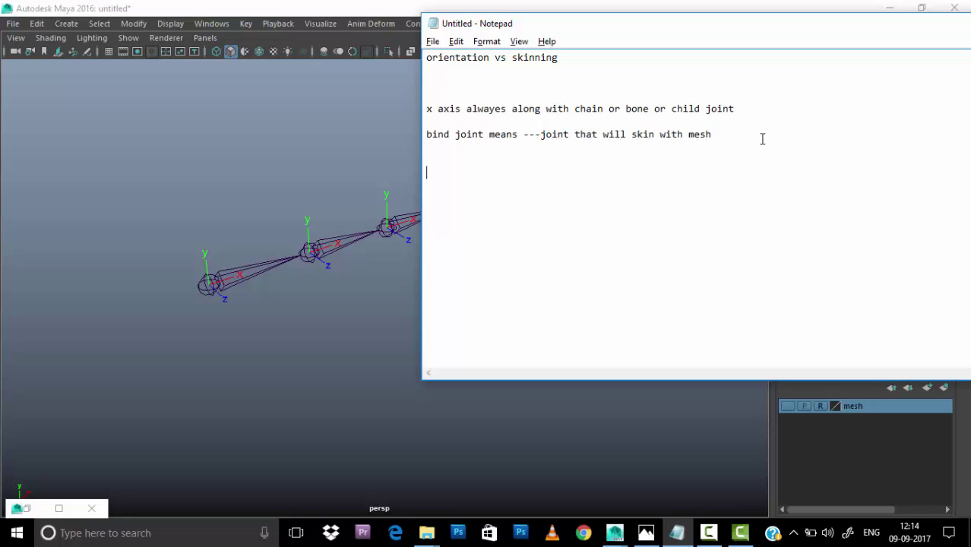
type("joint will help")
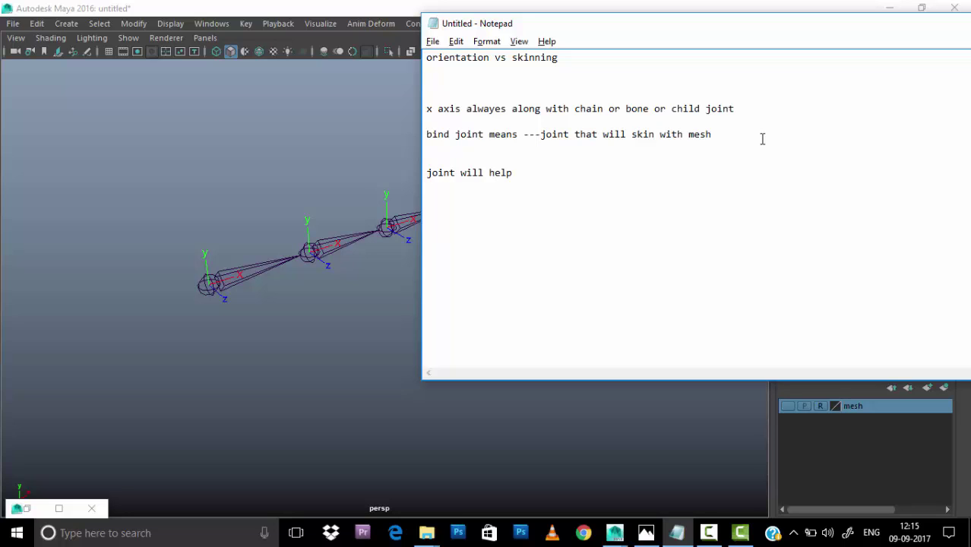
type(" in ik & fk ")
type("rig but ")
type("there is ")
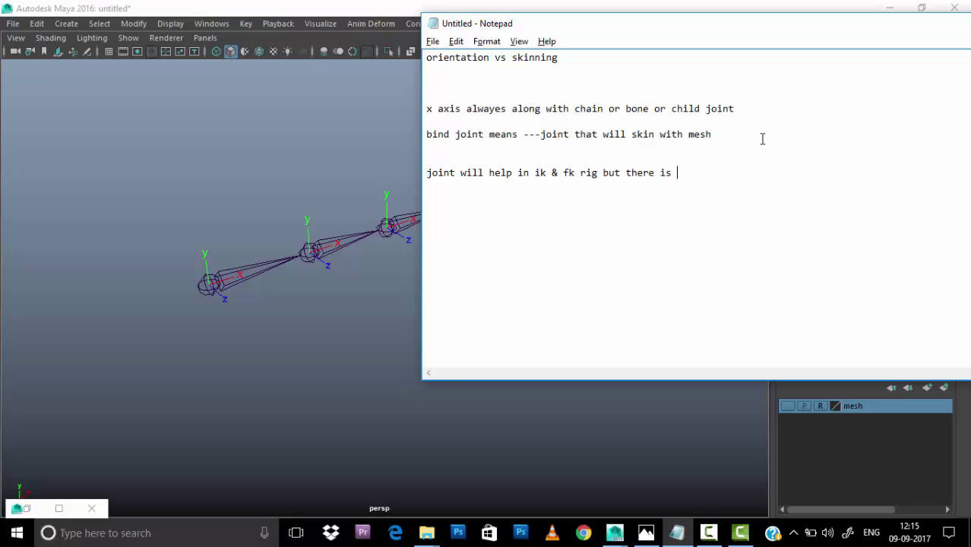
type("no need to al")
type("ong x axis")
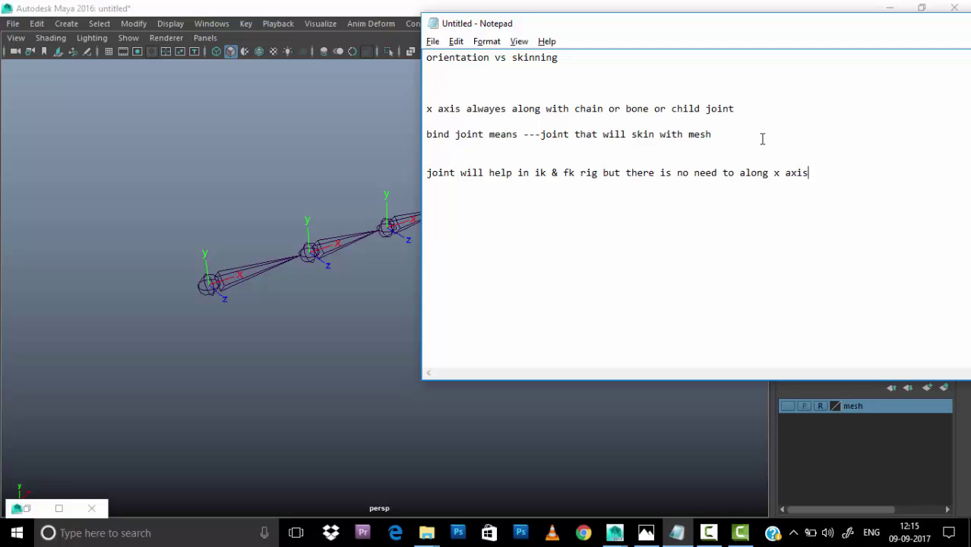
type(" in this case")
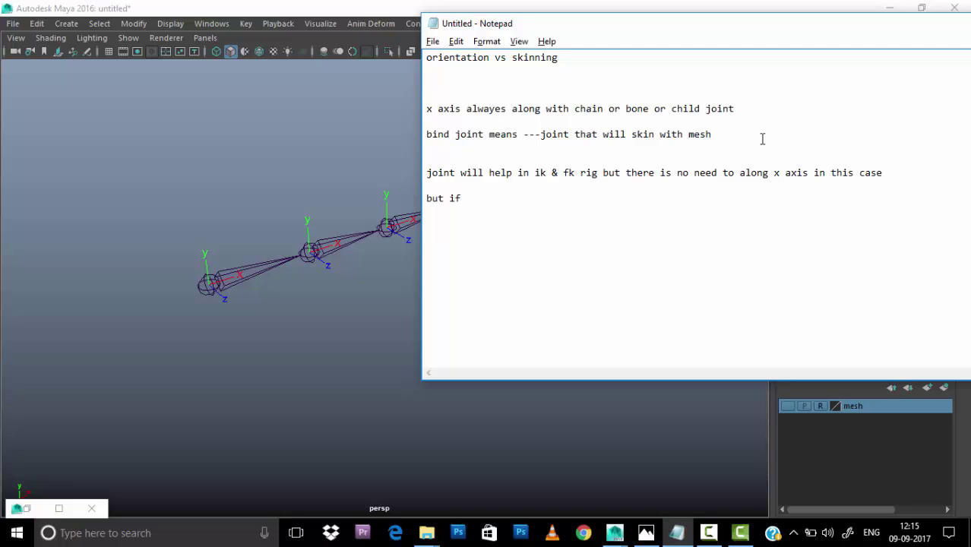
type("bind joi")
type("nt ---need to along x axis")
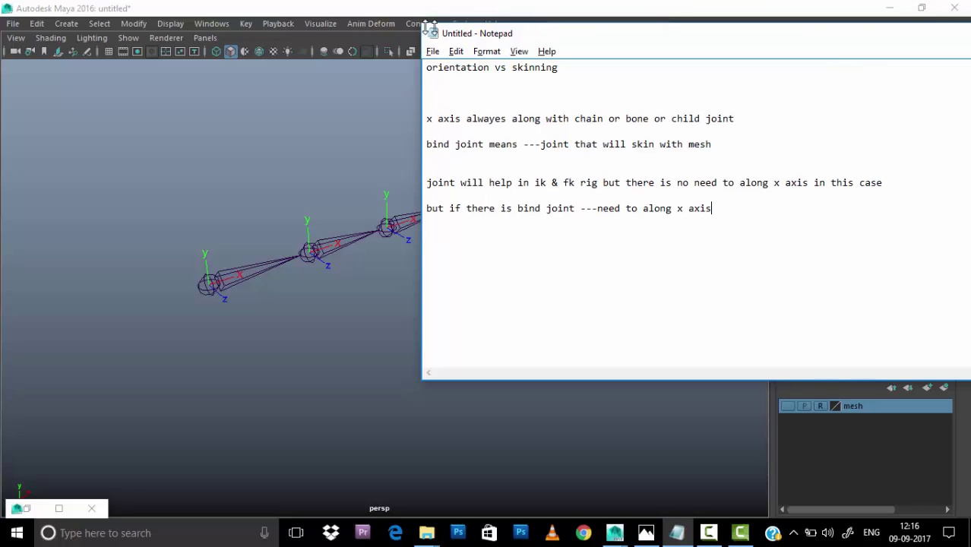
Step: Move the notes aside, then select the Bind_Joint chain root plus the tail cylinder
mouse_move(699, 22)
left_mouse_down()
mouse_move(387, 122)
mouse_move(339, 35)
left_mouse_up()
left_click(721, 37)
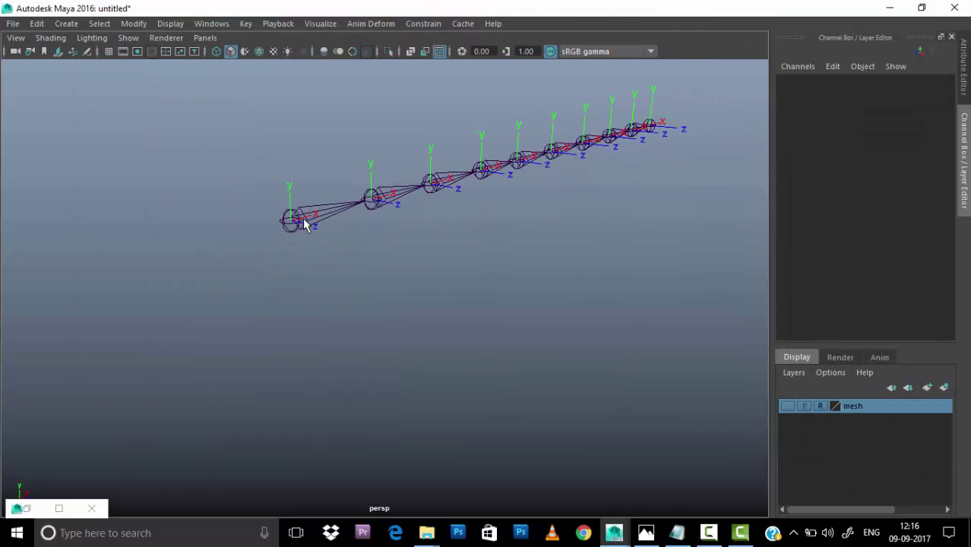
scroll(225, 223, "up", 3)
left_click(315, 279)
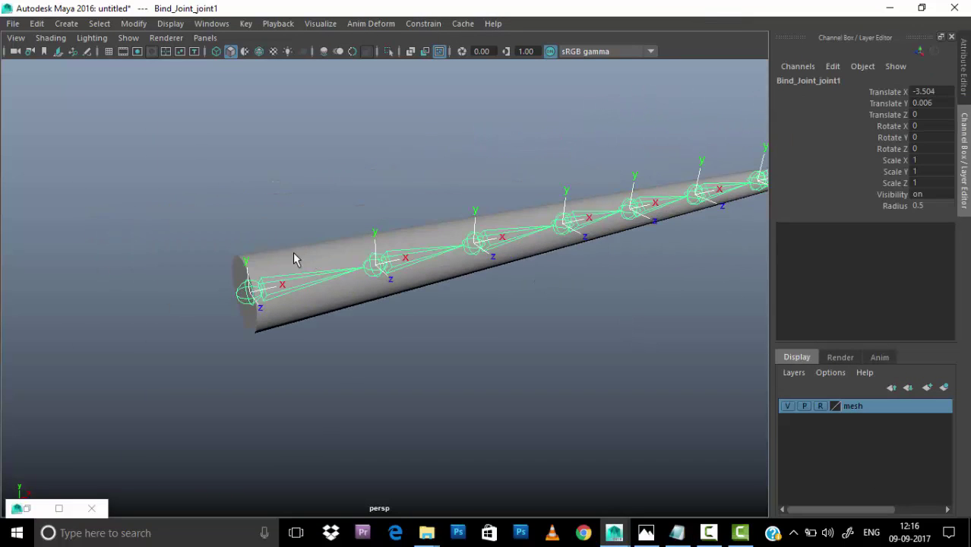
right_click_drag(327, 140, 370, 152)
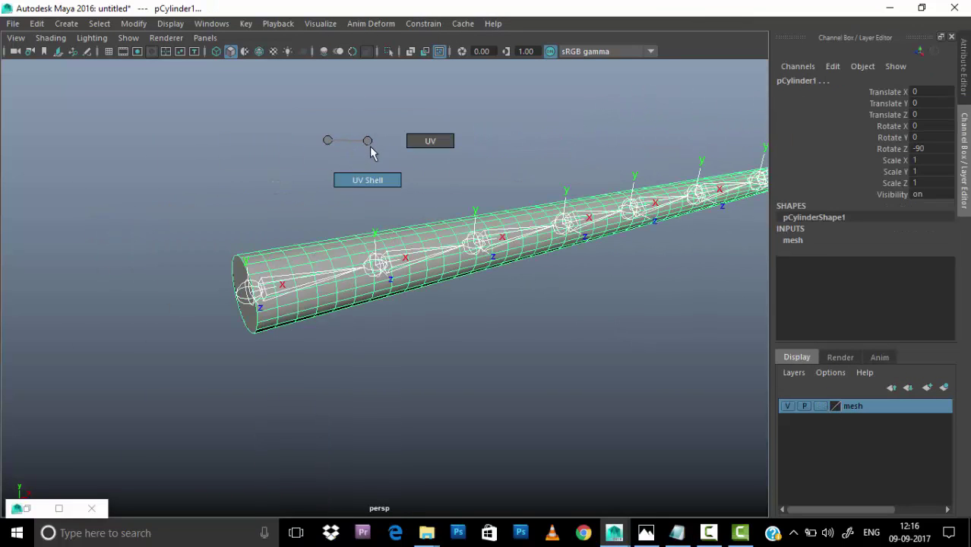
right_click_drag(304, 219, 314, 249, "shift")
right_click_drag(289, 140, 288, 258)
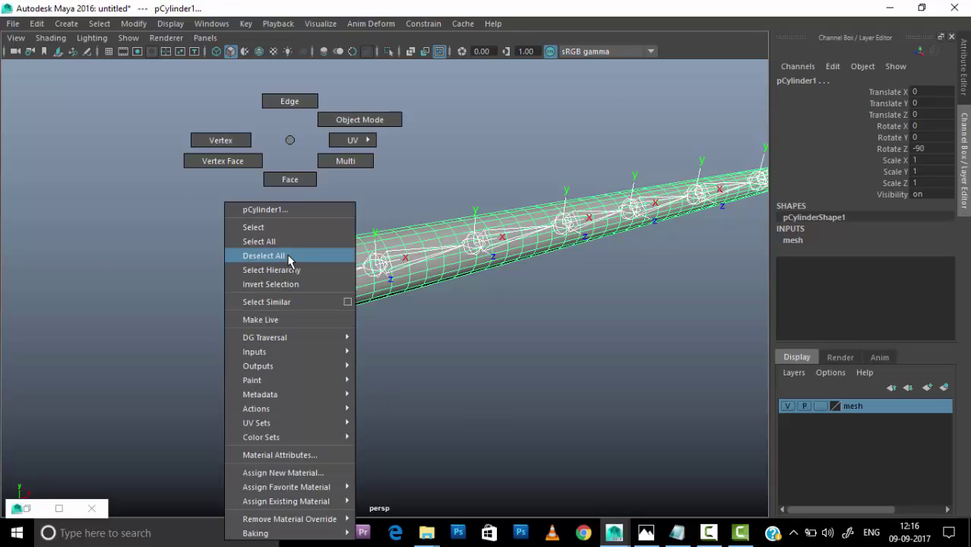
Step: Bind the cylinder to Bind_Joint_joint1 using Closest distance and Classic linear skinning
key("space")
left_click_drag(274, 307, 306, 224)
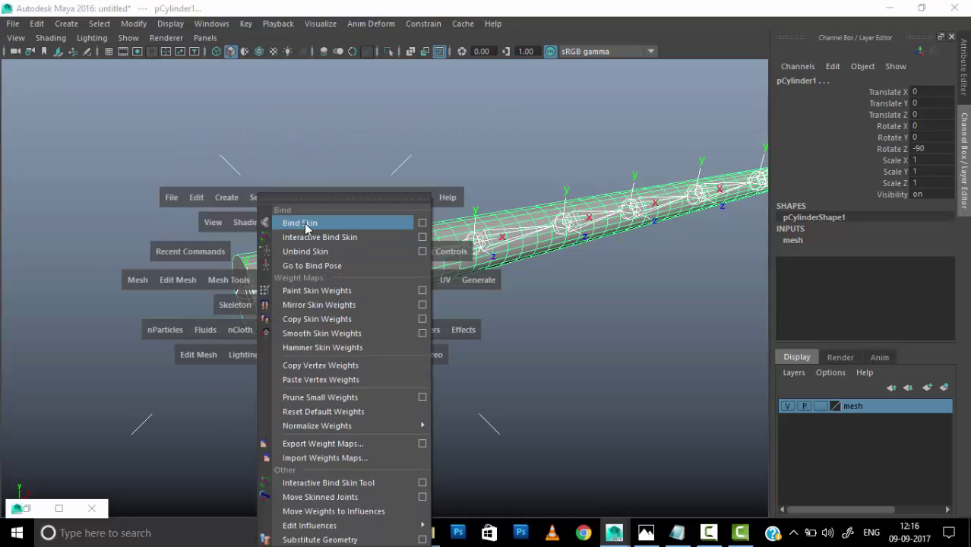
left_click(422, 222)
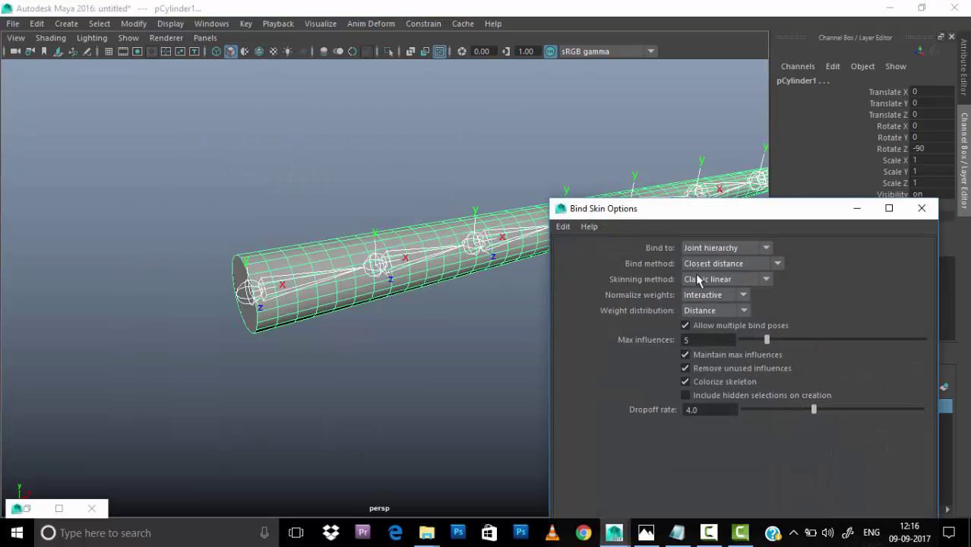
left_click_drag(792, 214, 611, 40)
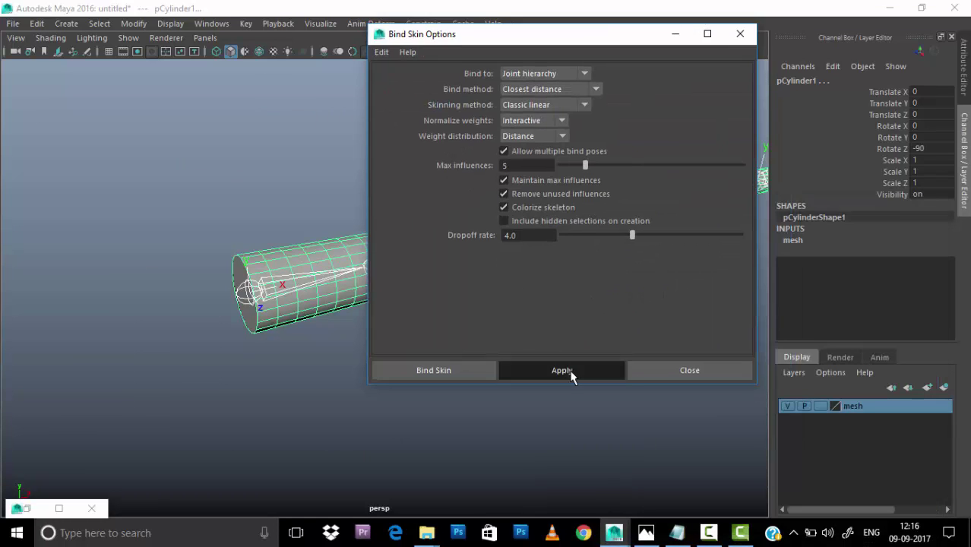
left_click(571, 375)
left_click(740, 33)
scroll(640, 323, "down", 3)
middle_click_drag(639, 323, 536, 328, "alt")
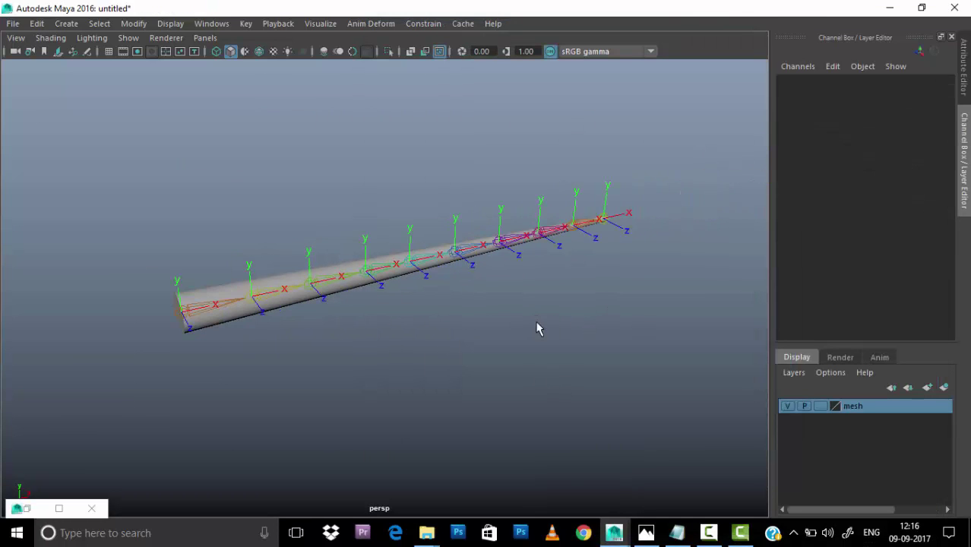
mouse_move(536, 328)
left_mouse_down("alt")
mouse_move(407, 245)
mouse_move(238, 368)
left_mouse_up("alt")
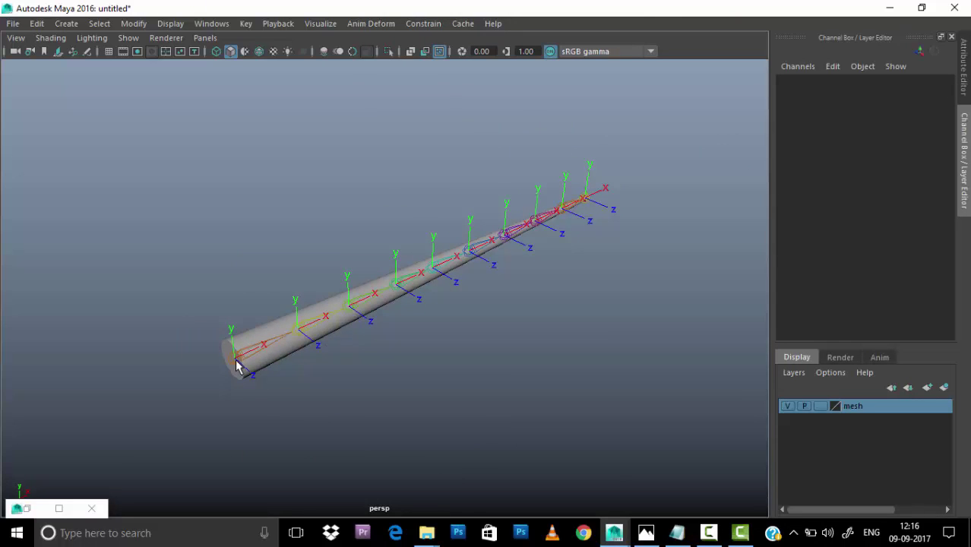
left_click_drag(237, 366, 4, 326, "alt")
Step: Note that FK control axes should match the world axis, highlight both phrases, and minimize Notepad
left_click(676, 533)
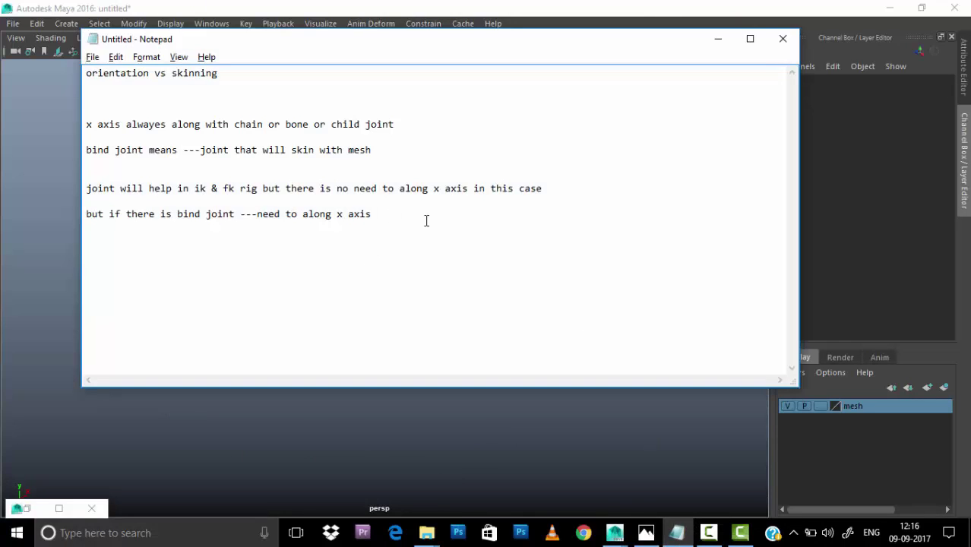
type("if we add fk control then")
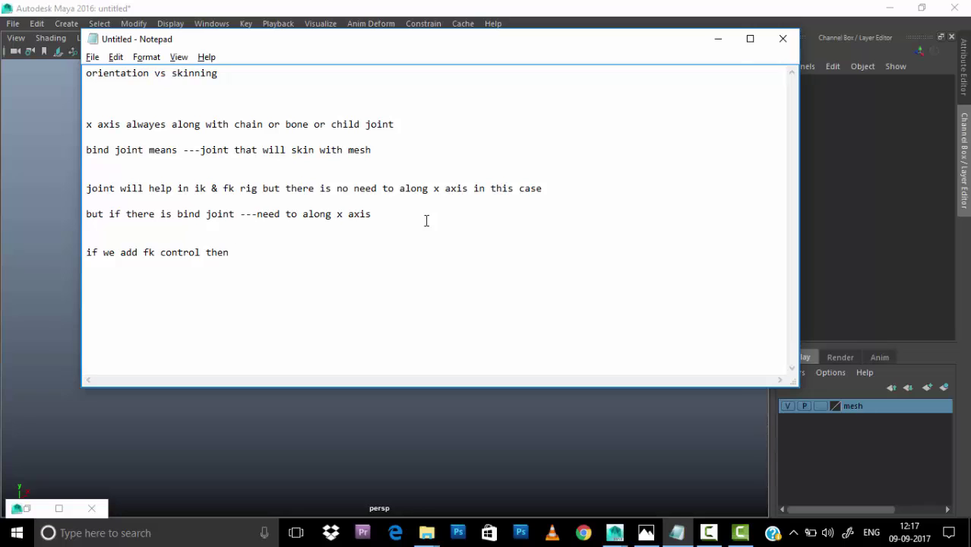
type("eed x along the")
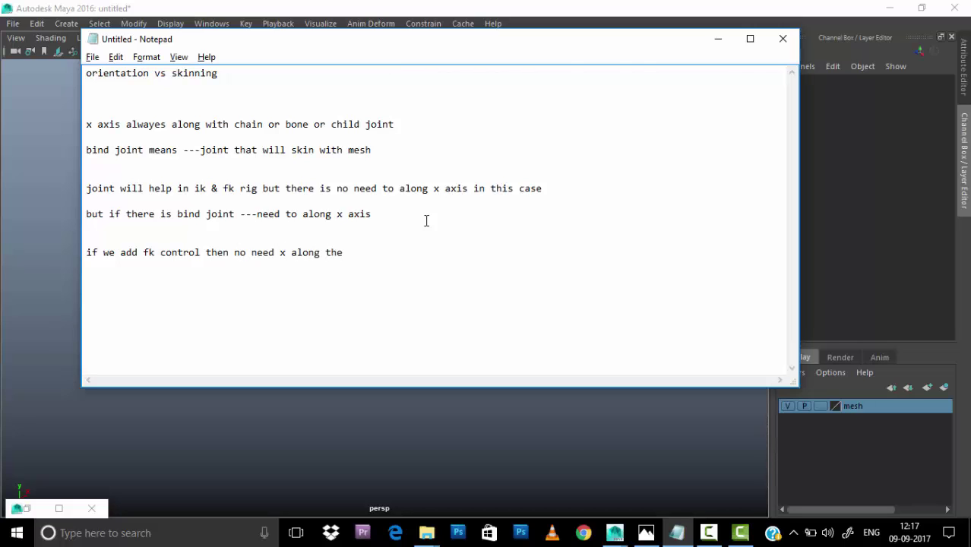
type("n we need axis will match world axi")
type("s will match world axis")
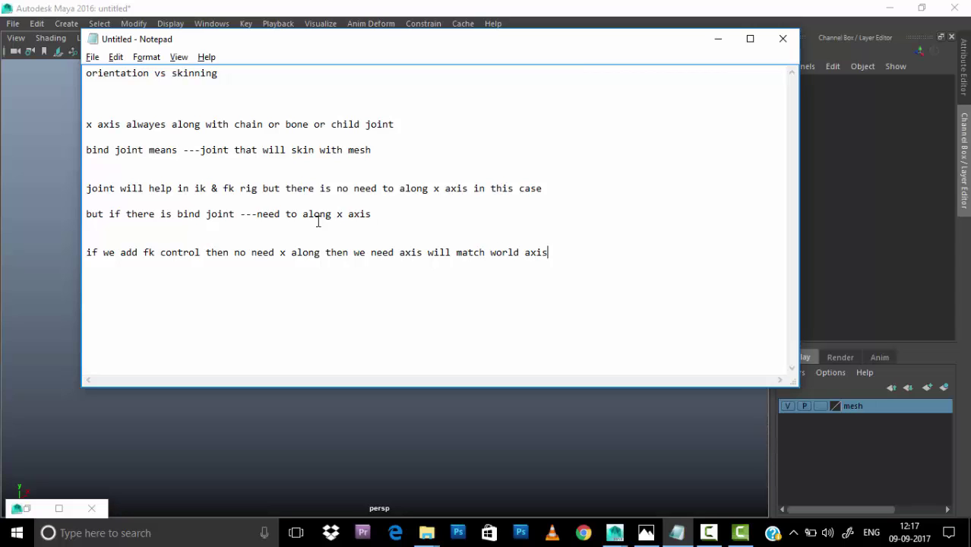
left_click_drag(144, 252, 202, 253)
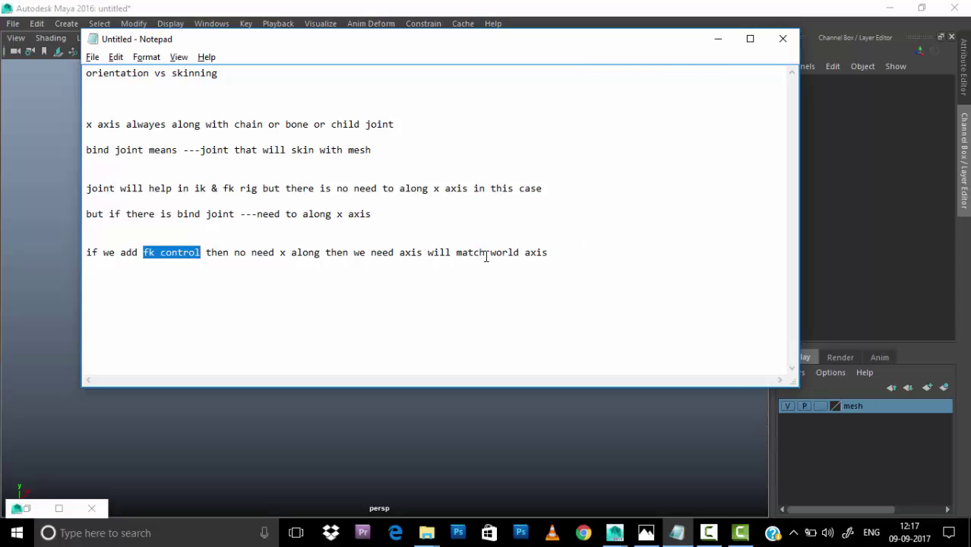
left_click_drag(559, 254, 490, 258)
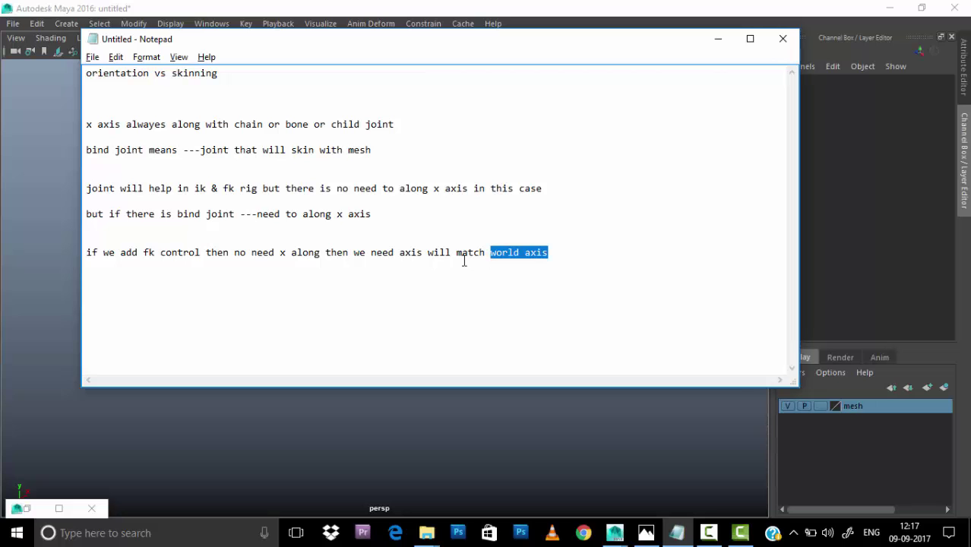
left_click(720, 41)
mouse_move(564, 321)
left_mouse_down("alt")
mouse_move(392, 299)
mouse_move(360, 233)
left_mouse_up("alt")
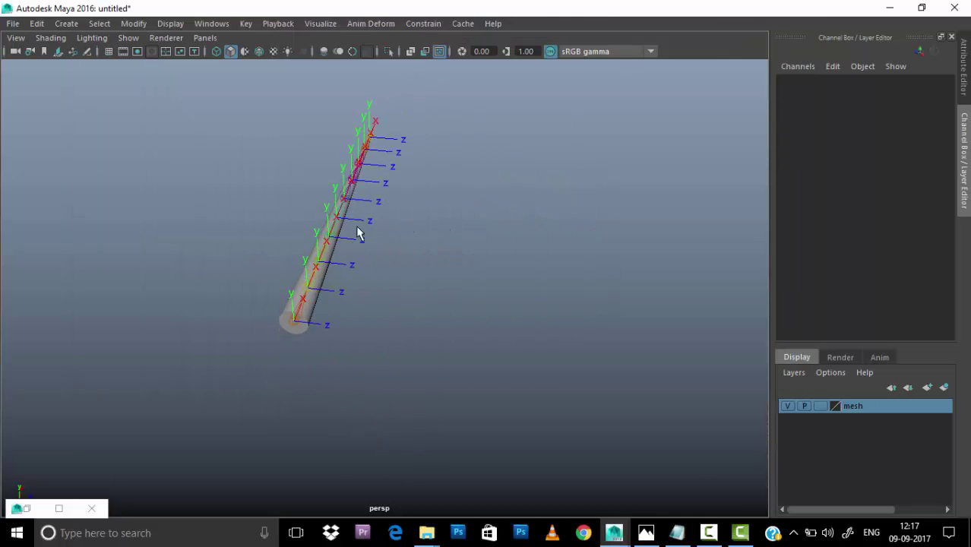
Step: Draw a four-joint chain above the tail from base to tip in the maximized front view
left_click_drag(436, 159, 435, 330, "alt")
key("space")
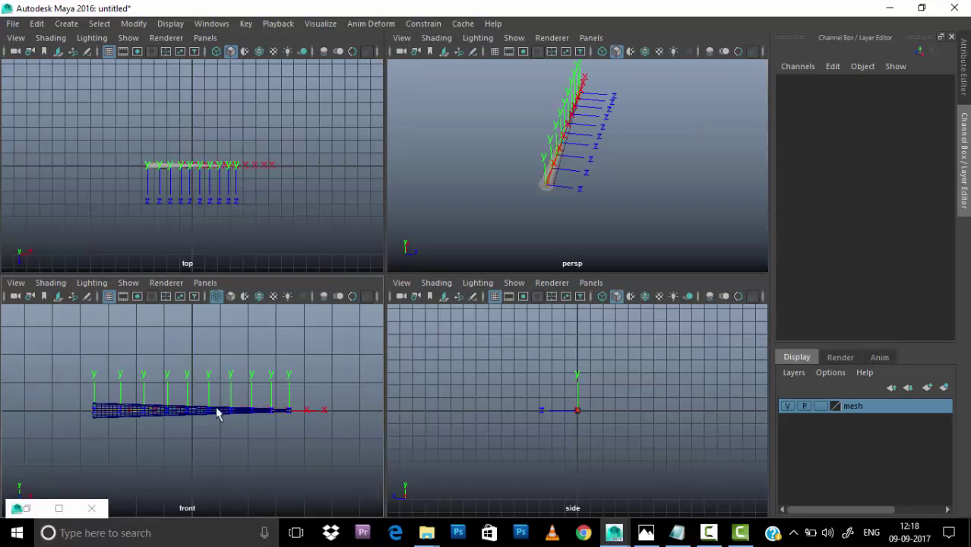
key("space")
key("space")
left_click(360, 293)
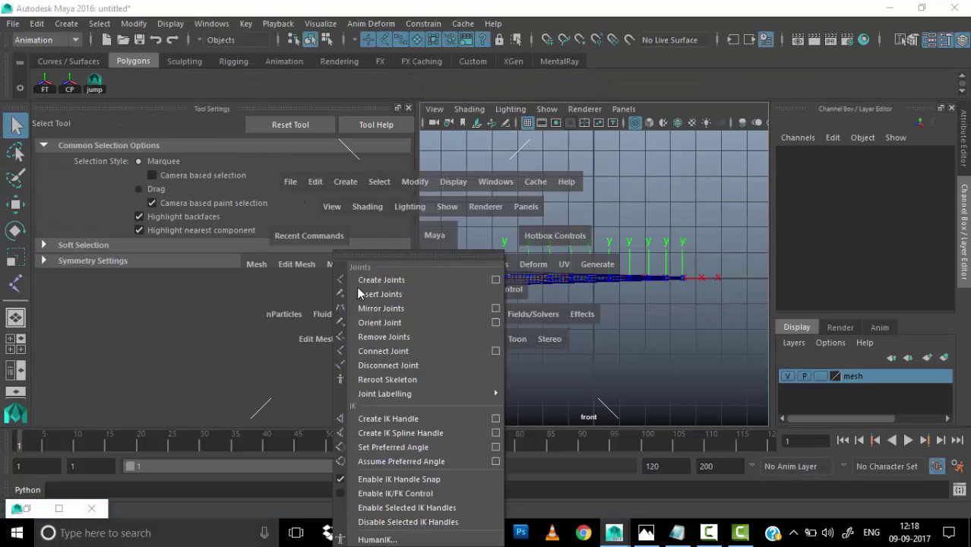
left_click(360, 294)
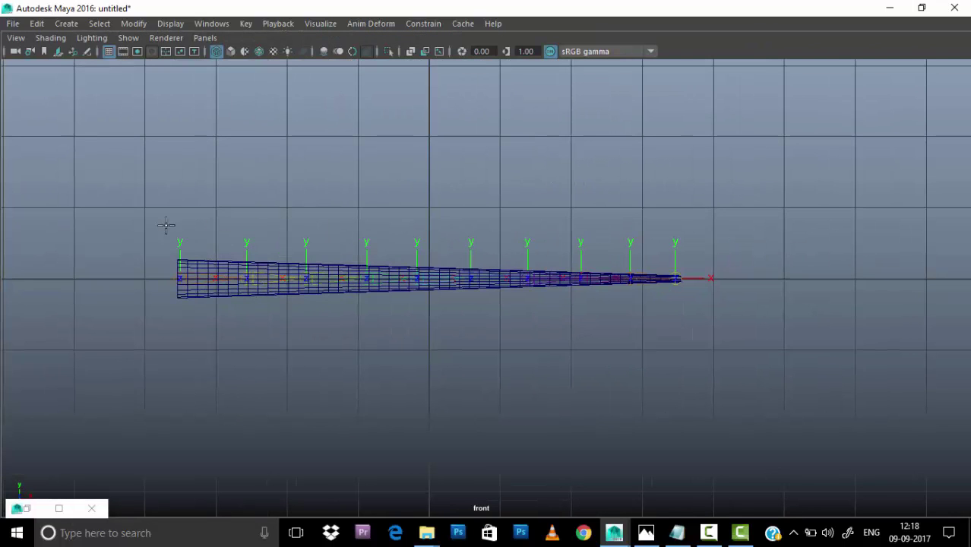
left_click(180, 215)
left_click(297, 212)
left_click(463, 212)
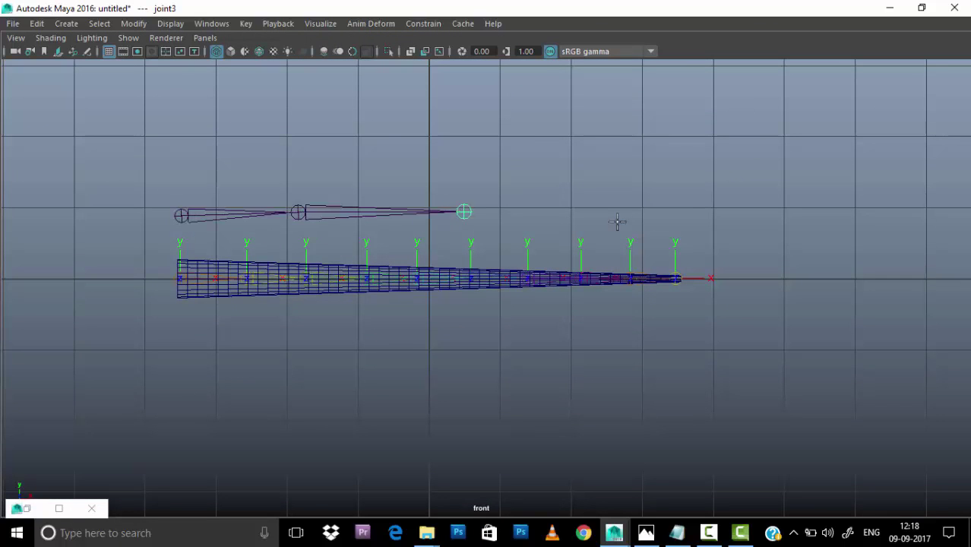
left_click(664, 213)
key("Return")
Step: Frame the new chain and show joint1's attributes in the Attribute Editor
key("f")
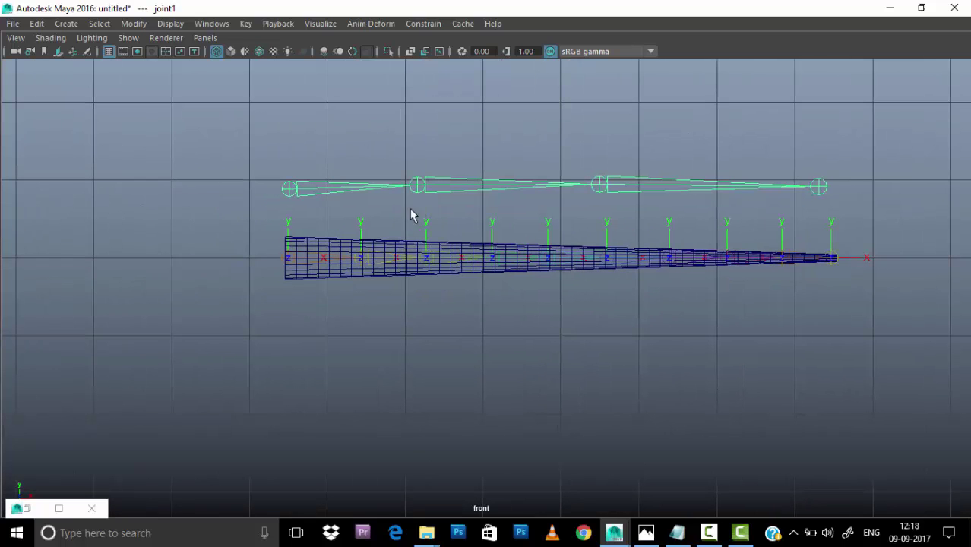
key("ctrl+a")
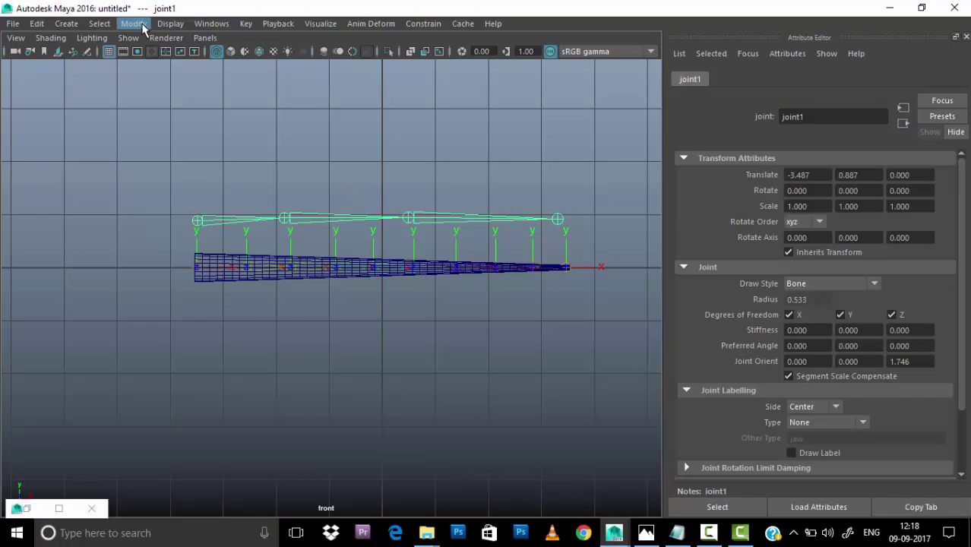
left_click(134, 23)
left_click(182, 228)
Step: Prefix the new chain's joint names with FK_CONTROL_
type("FK CONTROL")
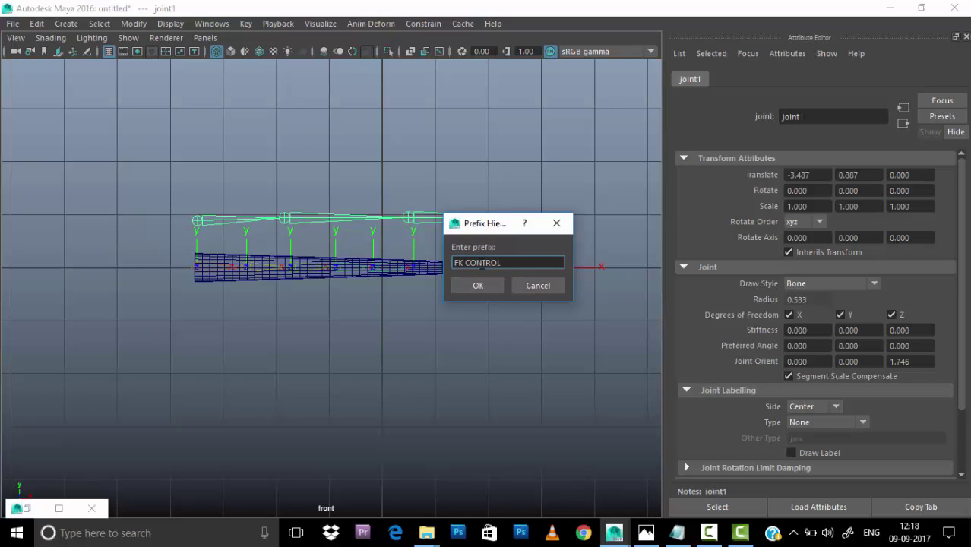
key("Return")
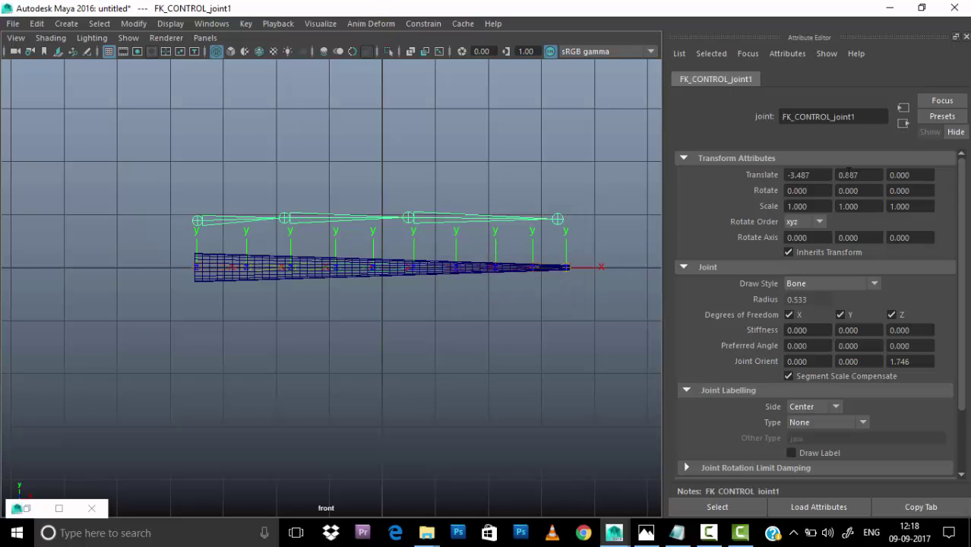
left_click_drag(283, 254, 526, 148)
right_click_drag(311, 205, 420, 282, "alt")
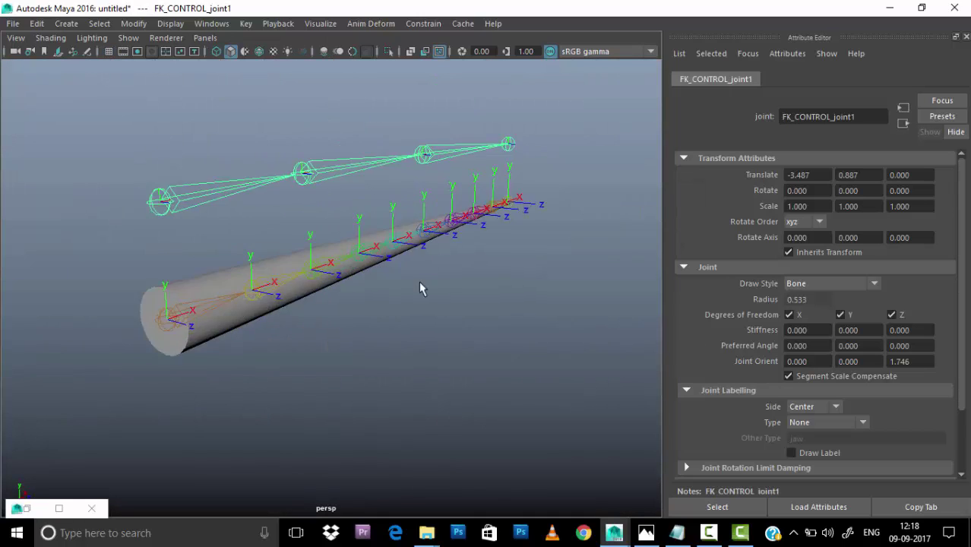
mouse_move(420, 282)
left_mouse_down("alt")
mouse_move(258, 196)
mouse_move(282, 227)
left_mouse_up("alt")
Step: Snap each of the four FK_CONTROL joints onto the bind joints from tail base to tip
middle_click_drag(251, 220, 226, 270)
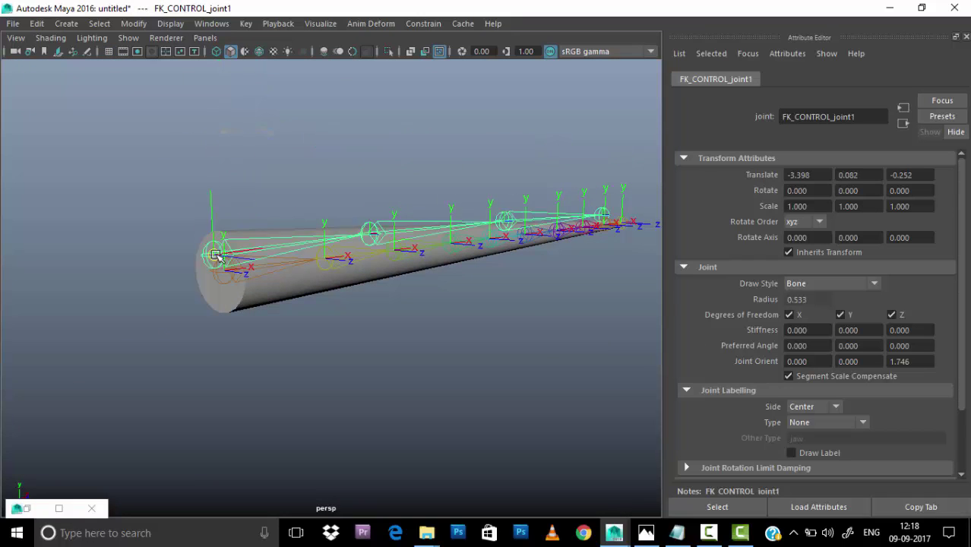
mouse_move(257, 220)
left_mouse_down("alt")
mouse_move(259, 280)
mouse_move(331, 295)
left_mouse_up("alt")
key("Down")
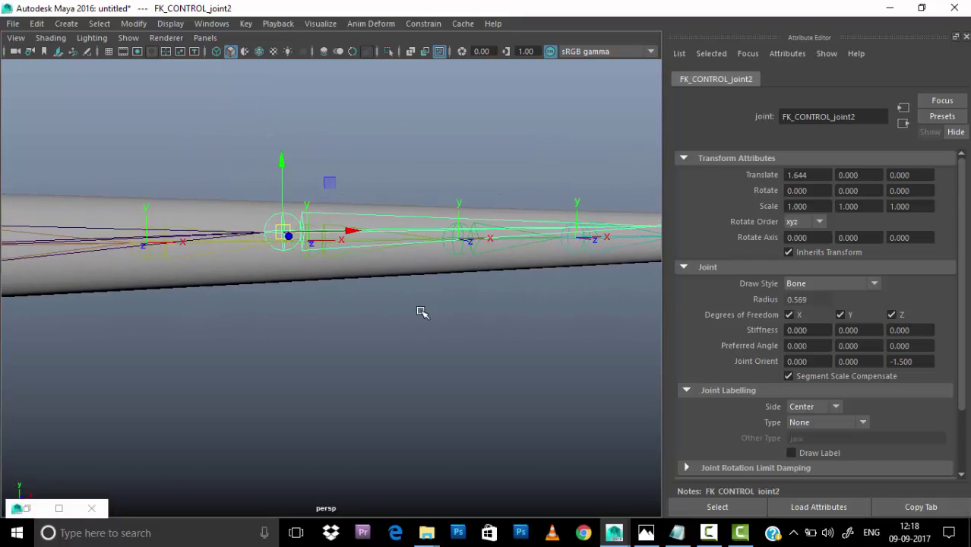
key("Down")
scroll(321, 304, "down", 3)
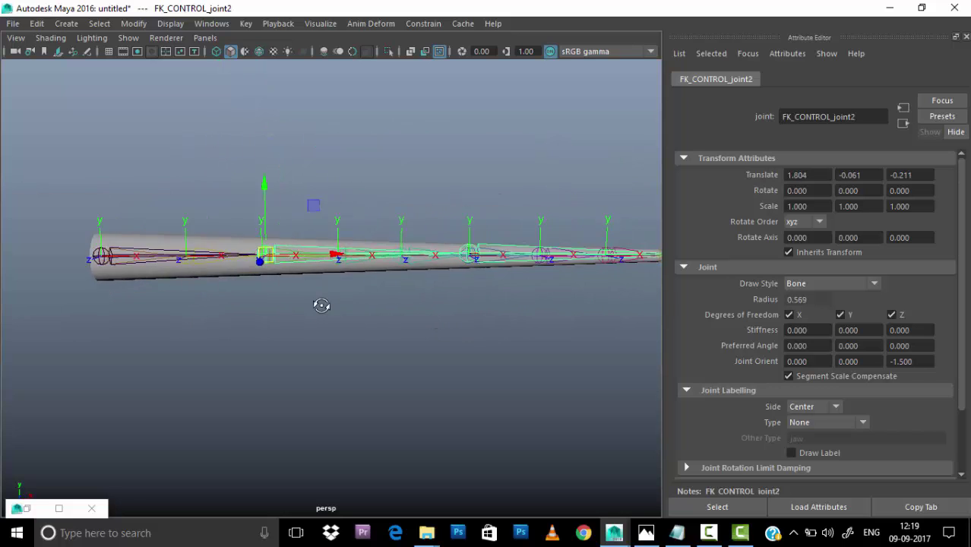
scroll(427, 341, "up", 2)
left_click_drag(426, 341, 354, 348, "alt")
middle_click_drag(354, 349, 505, 383)
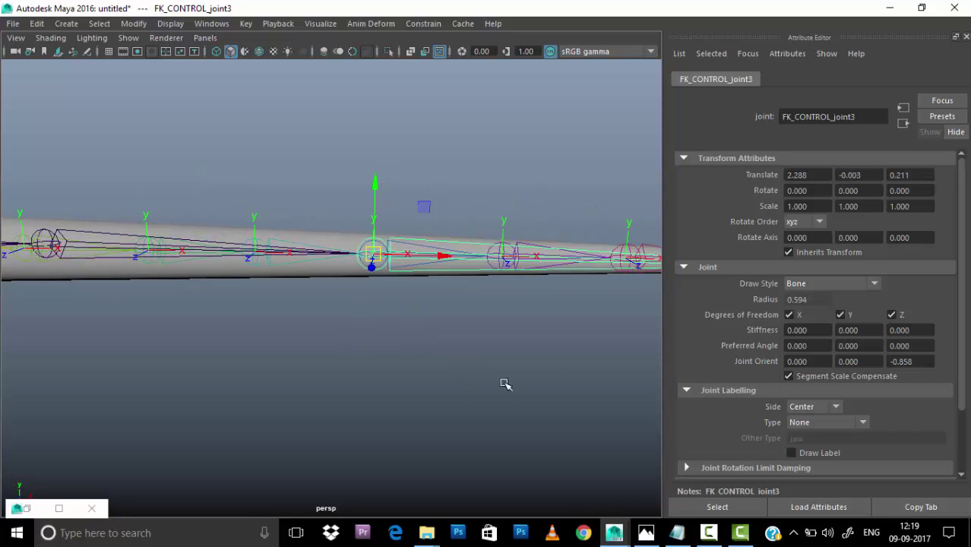
left_click_drag(505, 383, 455, 349, "alt")
key("Down")
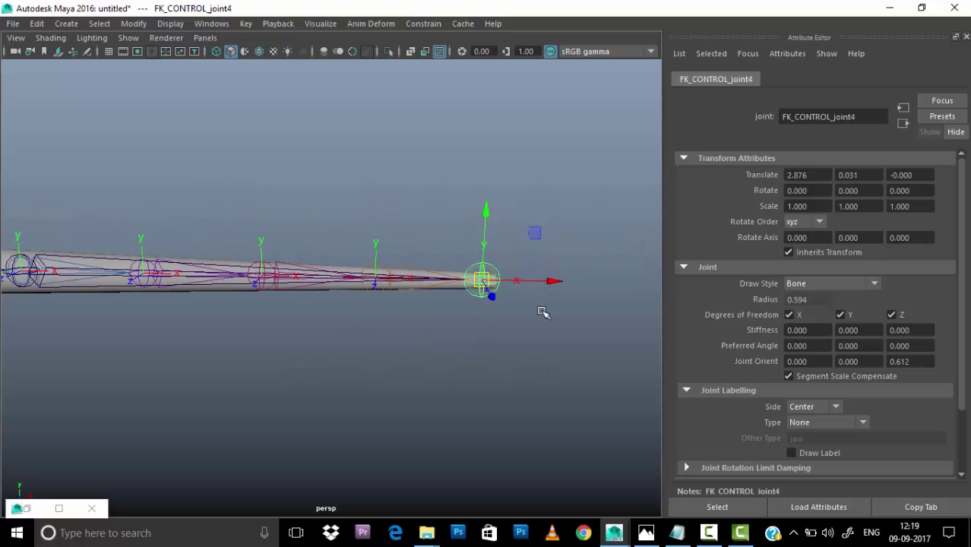
mouse_move(486, 297)
left_mouse_down("alt")
mouse_move(408, 262)
mouse_move(351, 280)
left_mouse_up("alt")
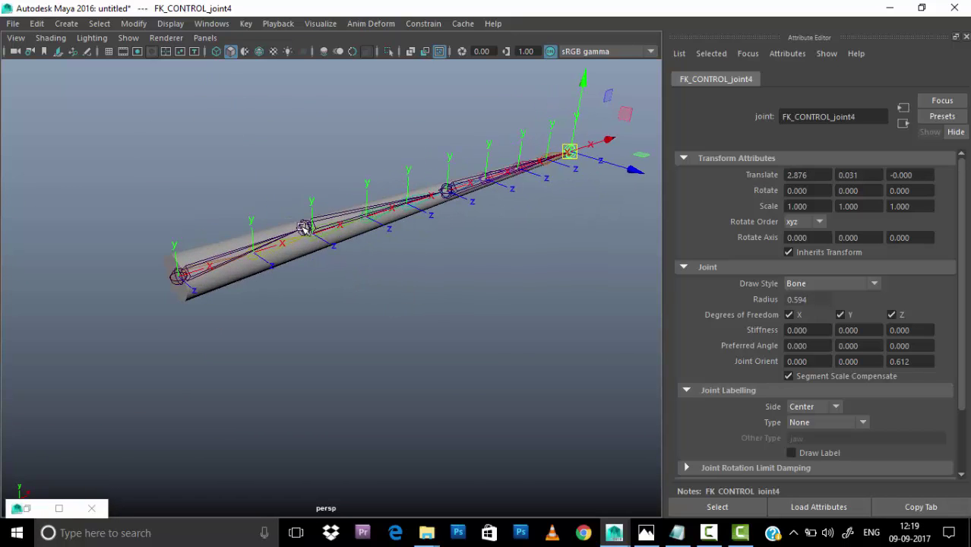
left_click(304, 228)
key("Up")
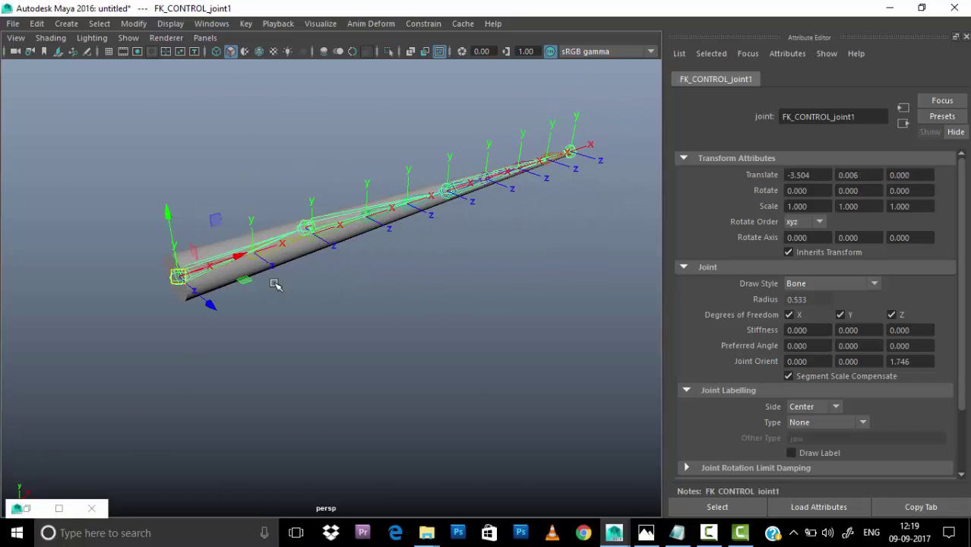
Step: Put the Bind_Joint_joint1 chain in a new display layer named skinjoint and hide it
left_click(211, 24)
left_click(273, 226)
left_click(106, 241)
key("ctrl+a")
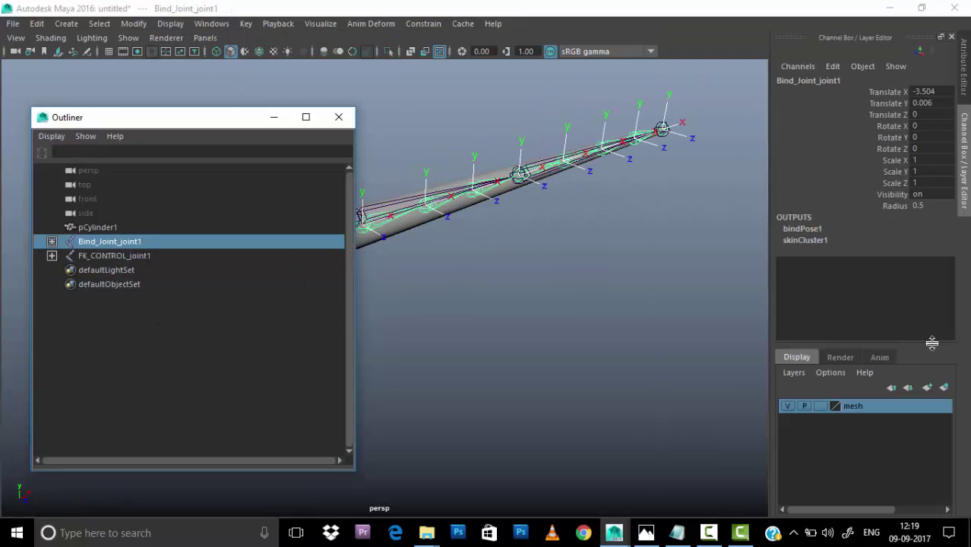
left_click(829, 372)
left_click(823, 184)
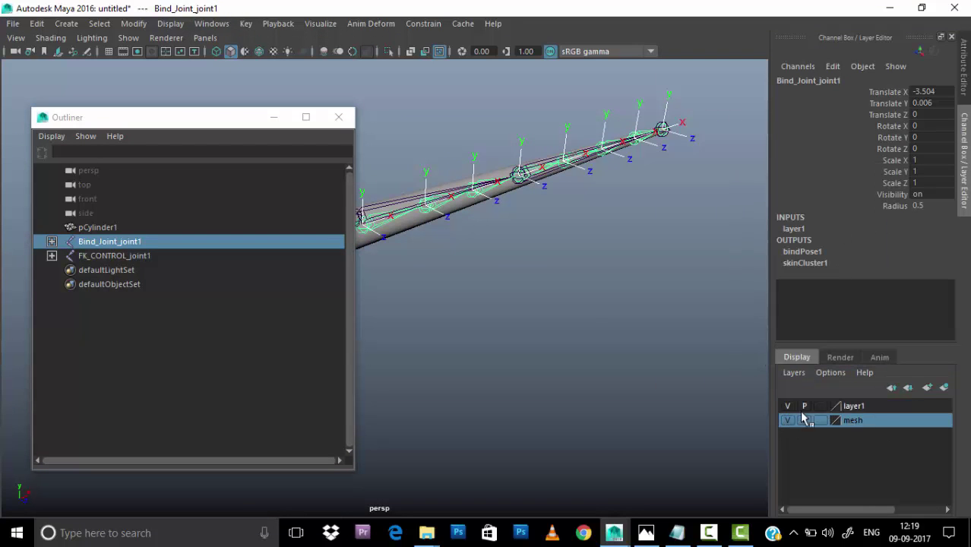
double_click(872, 407)
type("skin")
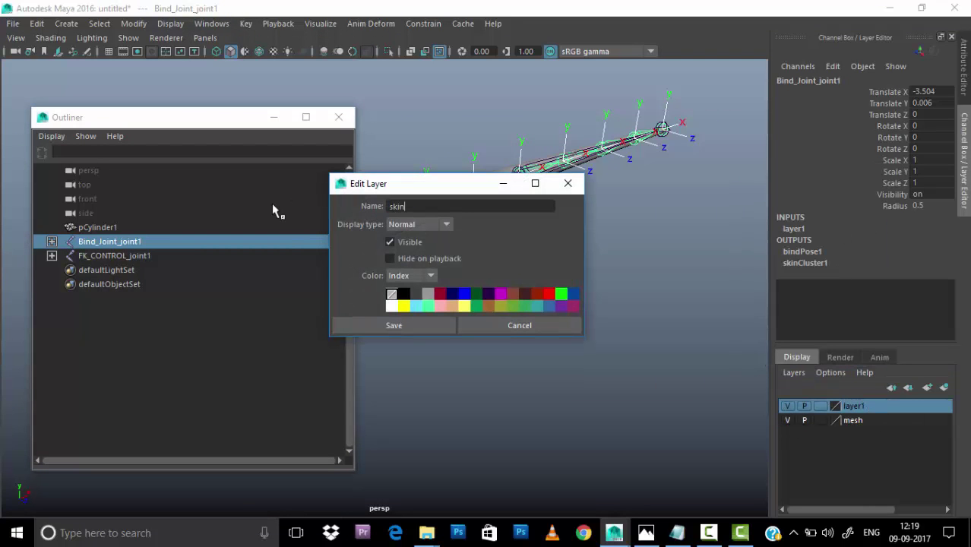
type("joint")
left_click(418, 322)
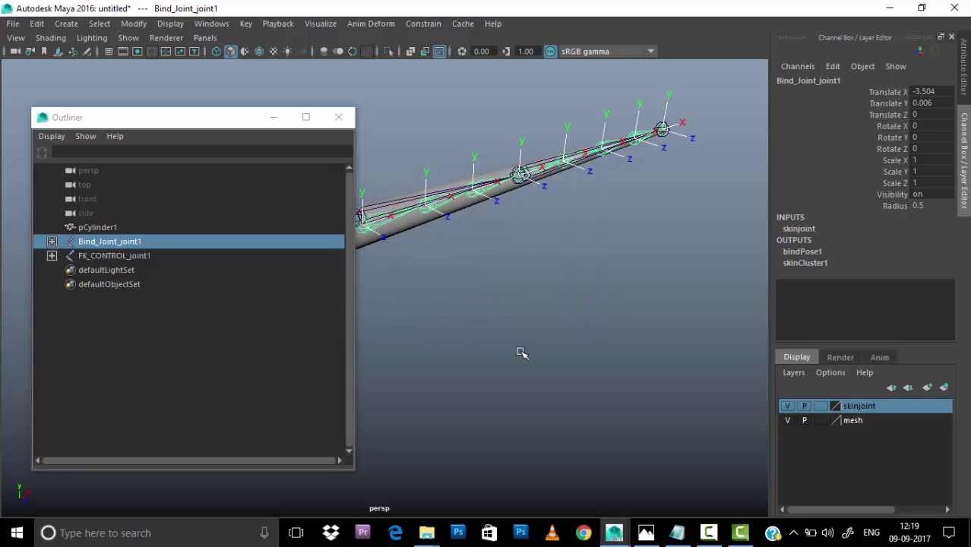
left_click(520, 352)
left_click_drag(229, 117, 121, 116)
left_click(787, 406)
Step: Put the FK_CONTROL_joint1 chain in a new display layer named fkjoint
left_click(292, 243)
left_click_drag(293, 243, 450, 288, "alt")
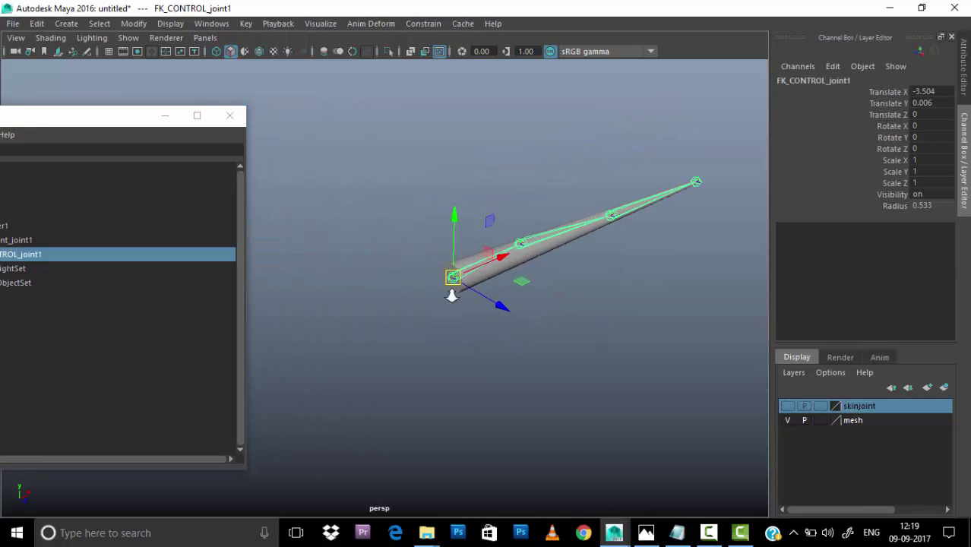
left_click(793, 372)
left_click(822, 186)
double_click(853, 406)
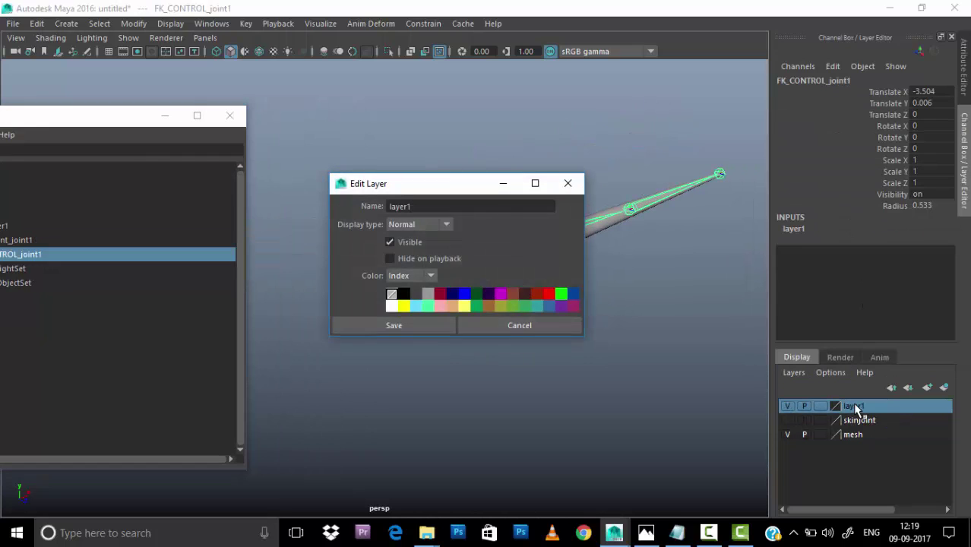
key("ctrl+a")
type("fkjoin")
type("t")
left_click(392, 325)
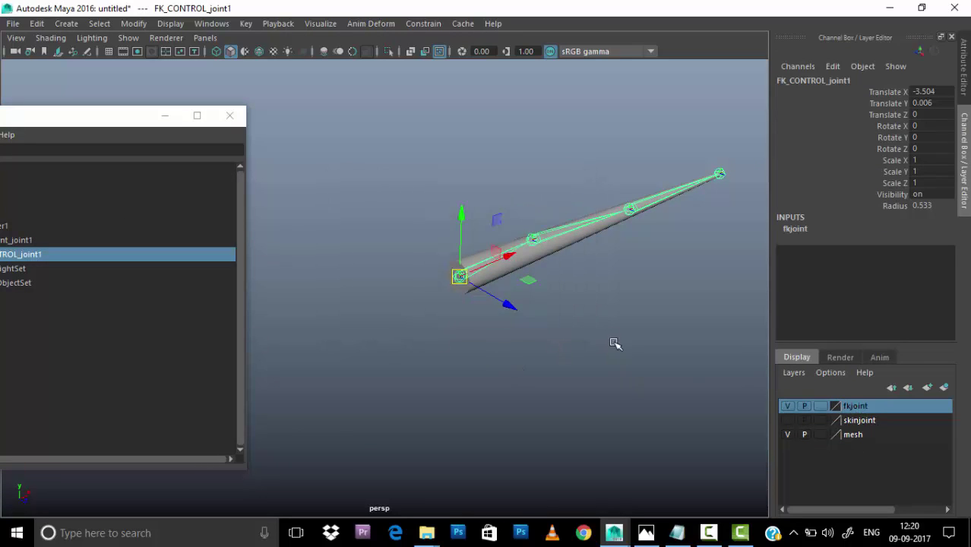
key("Down")
key("Down")
key("Down")
Step: Turn on local rotation axes display for the joints
key("space")
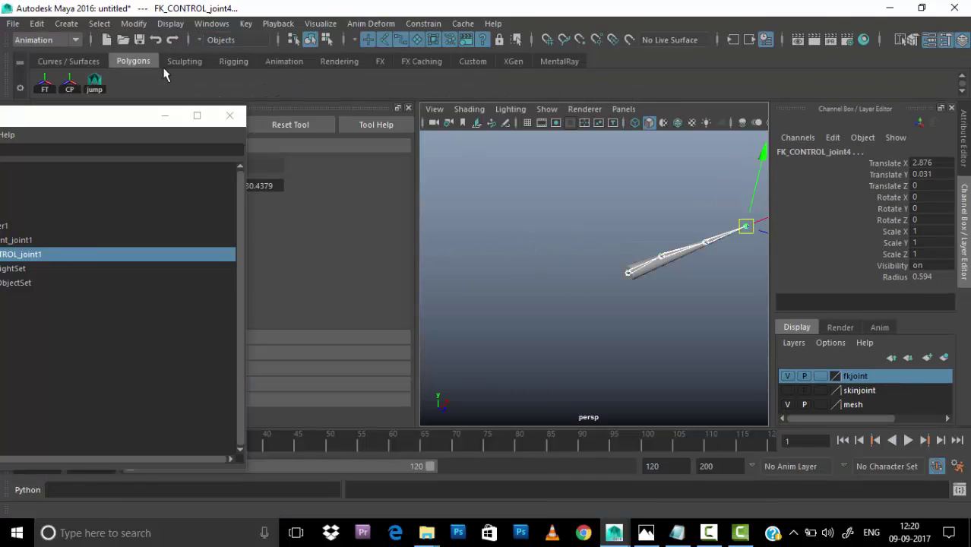
left_click(170, 24)
left_click(379, 212)
left_click(698, 330)
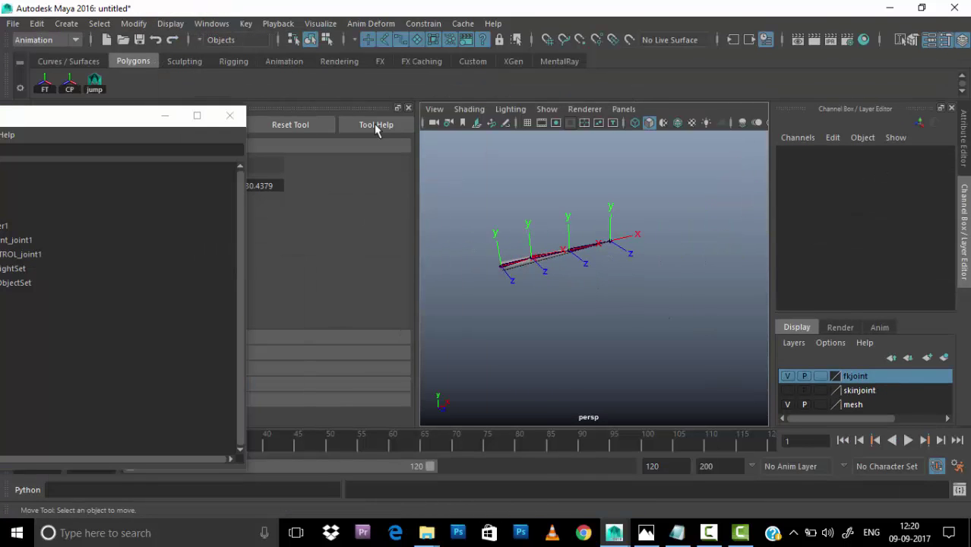
left_click(410, 112)
left_click(165, 115)
mouse_move(380, 307)
left_mouse_down("alt")
mouse_move(532, 286)
mouse_move(483, 294)
left_mouse_up("alt")
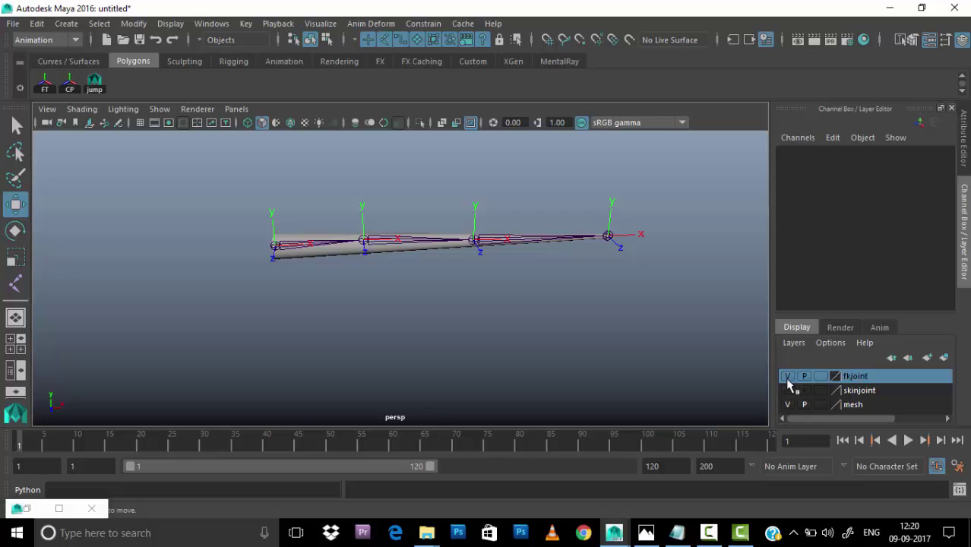
Step: With only skinjoint visible, rotate the bind chain root 90° in Z to stand upright
left_click(788, 389)
left_click(788, 376)
left_click(351, 260)
key("e")
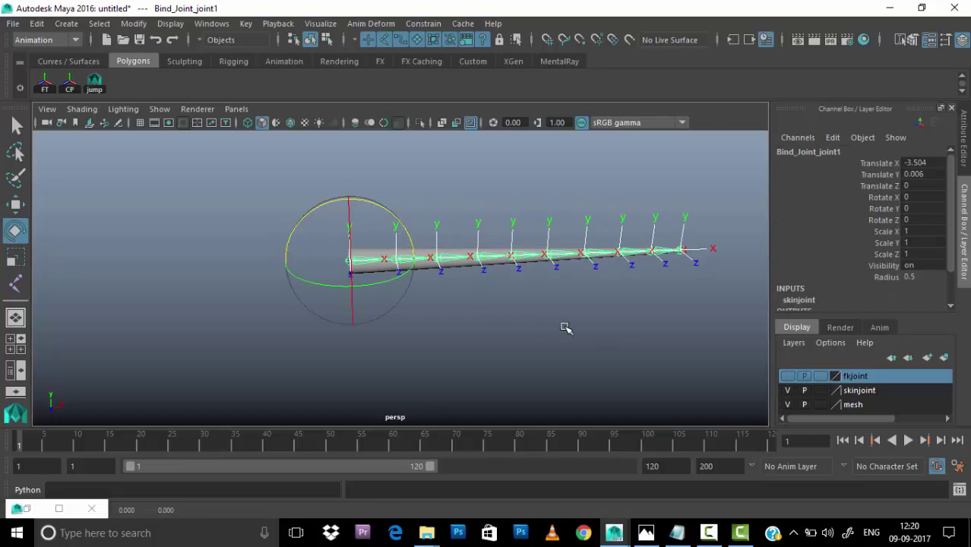
left_click_drag(414, 259, 250, 236)
key("q")
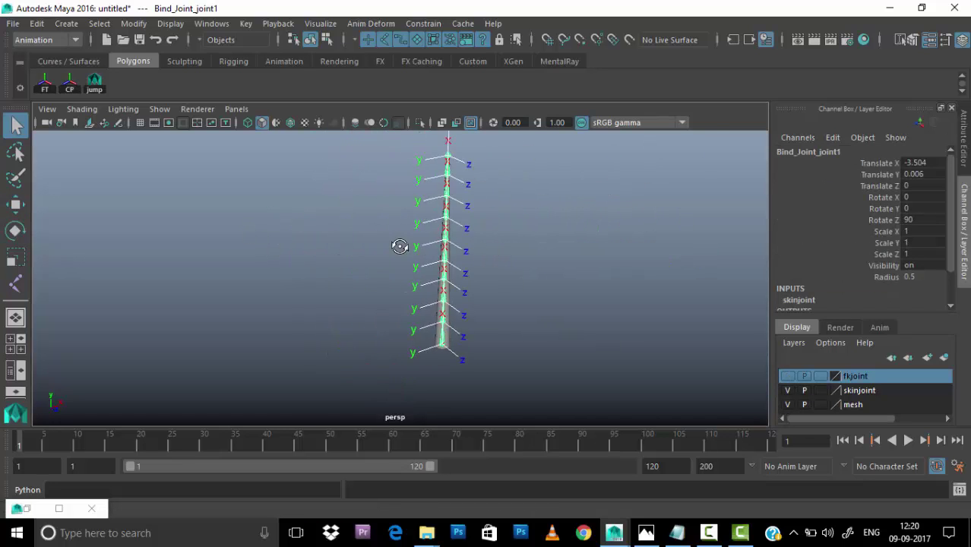
Step: Rotate FK_CONTROL_joint1 to 90° in Z so the FK chain also stands upright
left_click(787, 375)
left_click(410, 327)
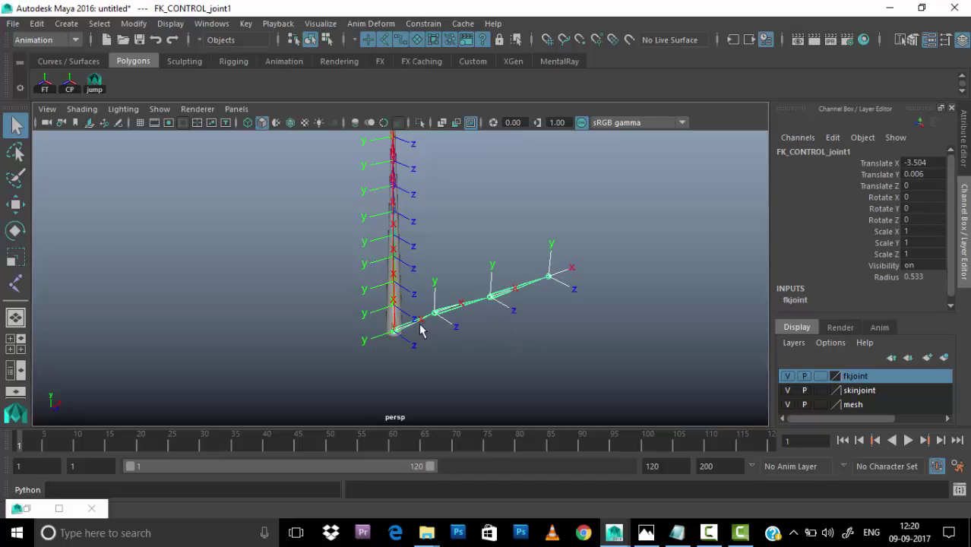
key("w")
key("e")
left_click_drag(606, 322, 461, 245)
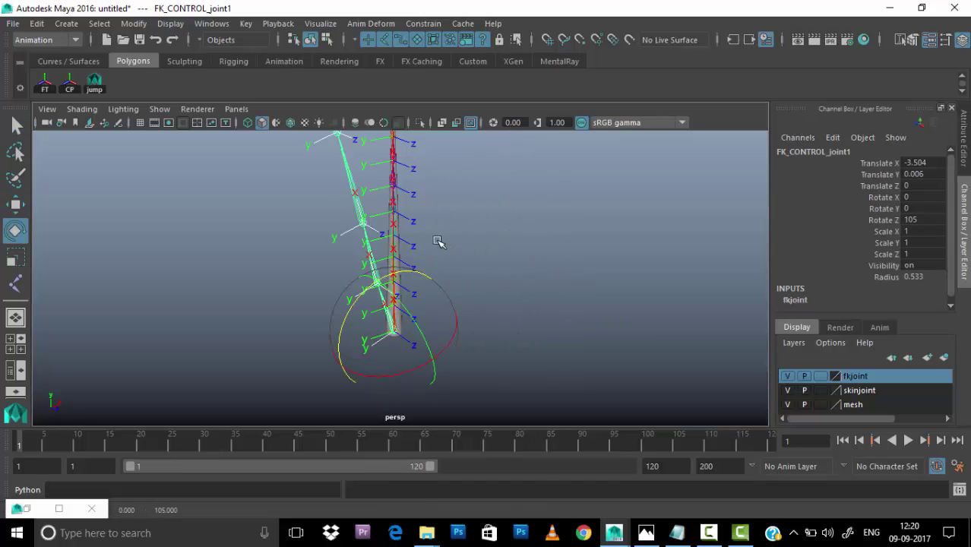
mouse_move(506, 270)
middle_mouse_down("alt")
mouse_move(450, 272)
mouse_move(612, 345)
middle_mouse_up("alt")
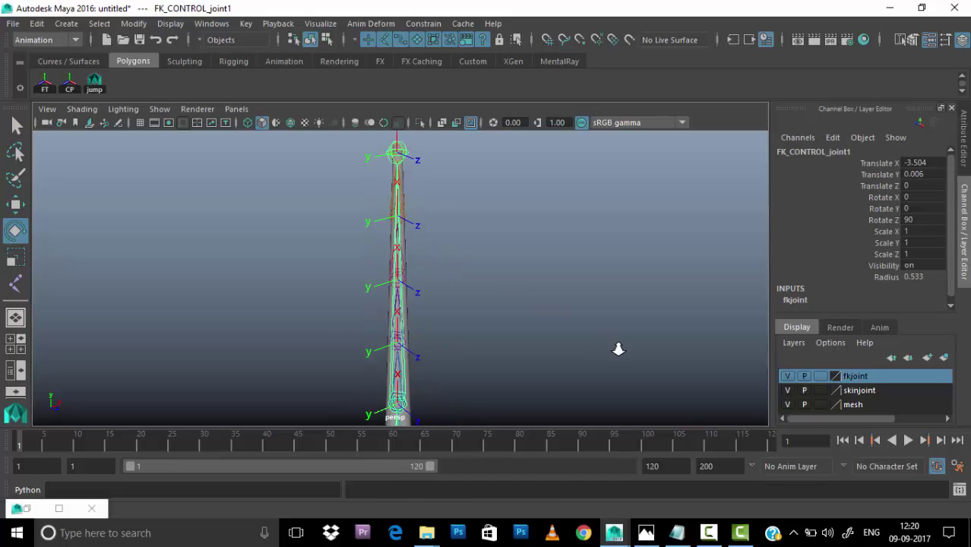
left_click(509, 225)
left_click_drag(509, 225, 488, 315, "alt")
Step: Select the fkjoint layer's chain and move it 2.097 in Z beside the tail
right_click(858, 379)
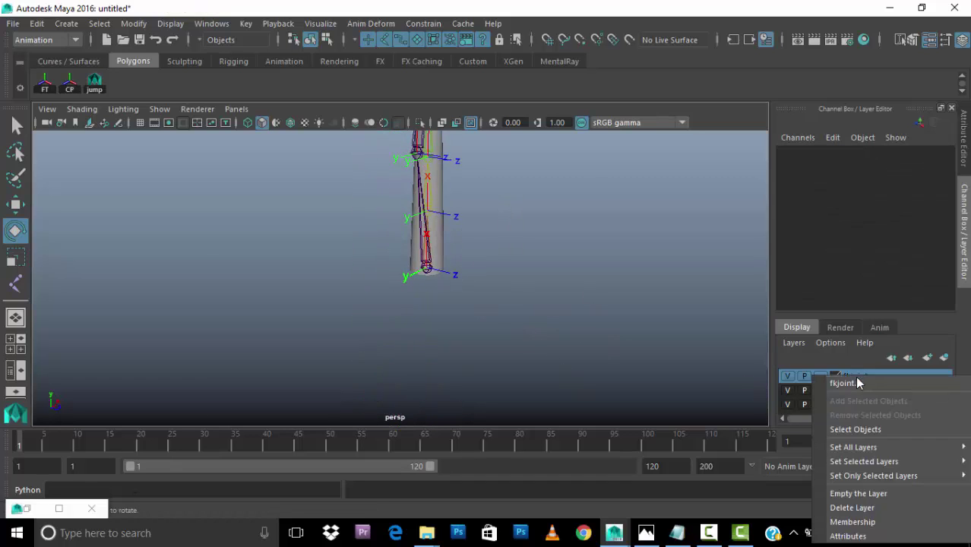
left_click(843, 428)
key("w")
left_click_drag(514, 330, 564, 343)
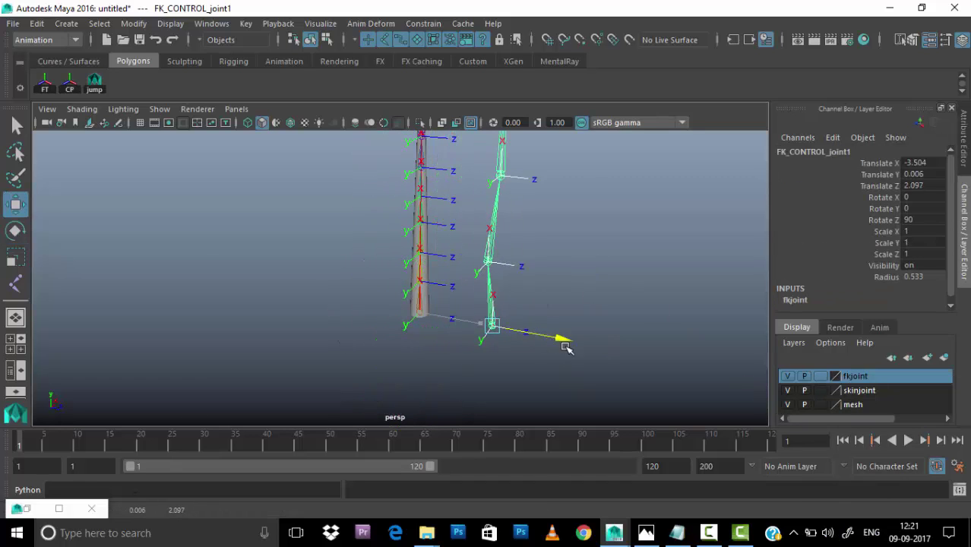
left_click(549, 252)
key("ctrl+space")
right_click_drag(552, 265, 769, 339, "alt")
Step: Review the notes' phrases bind joint, along x axis, fk control and world axis, then return to Maya
left_click_drag(768, 340, 596, 310, "alt")
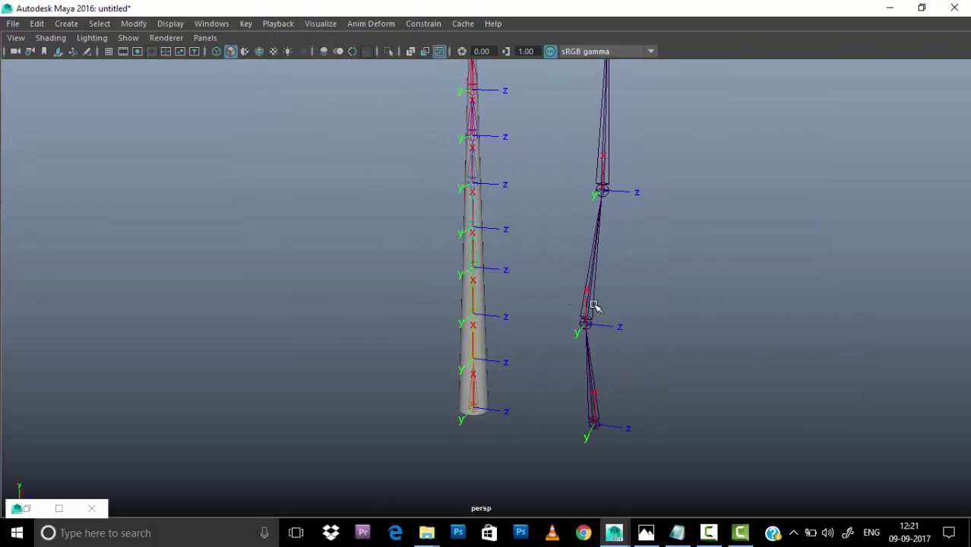
left_click(676, 532)
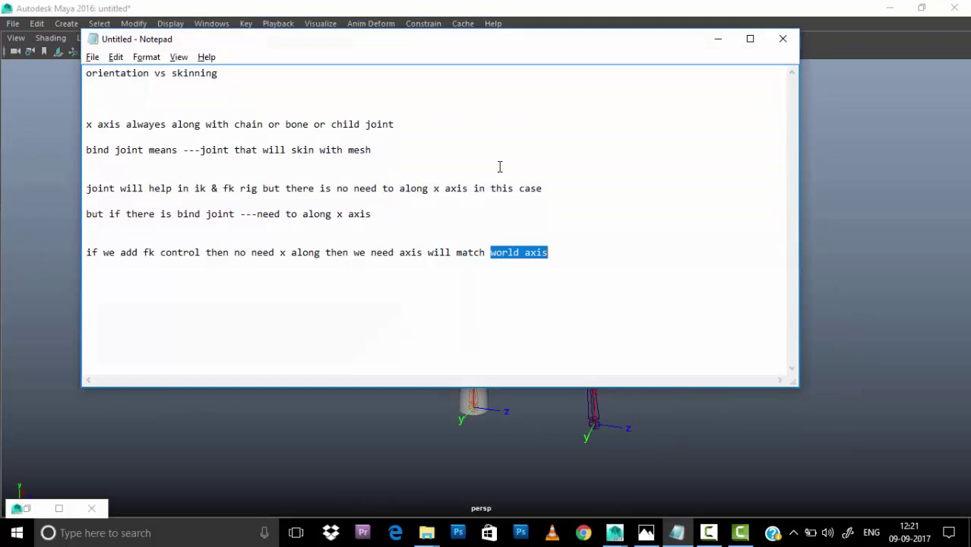
mouse_move(285, 39)
left_mouse_down()
mouse_move(757, 73)
mouse_move(591, 58)
left_mouse_up()
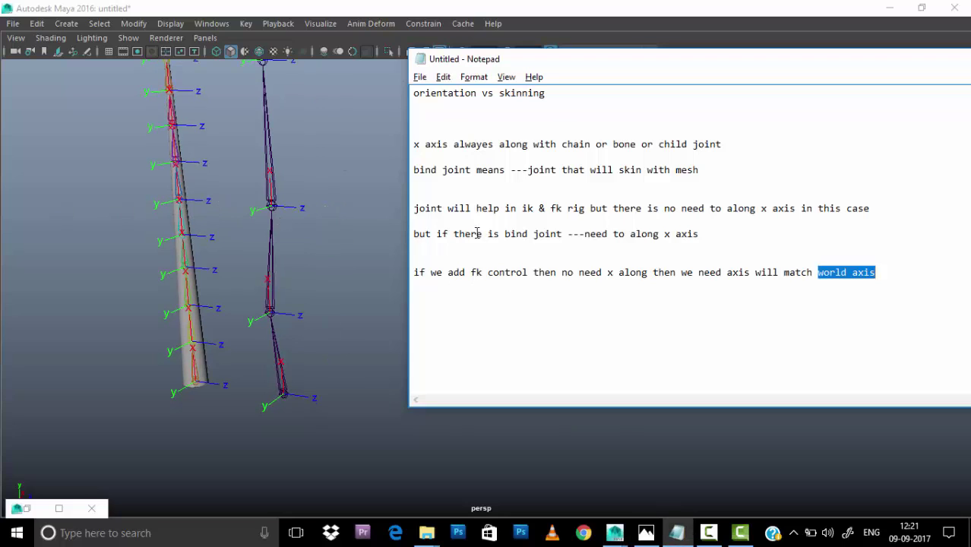
left_click_drag(562, 234, 505, 234)
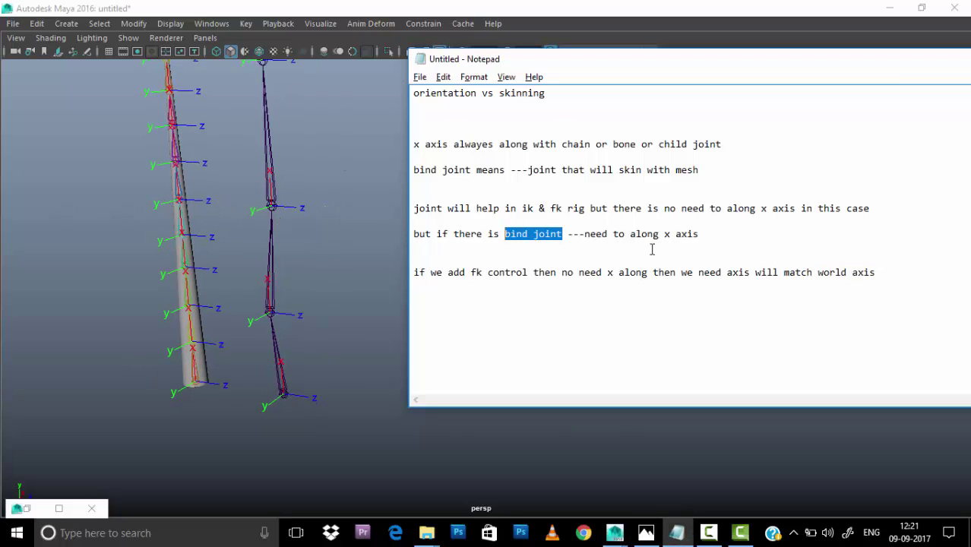
left_click_drag(698, 234, 624, 234)
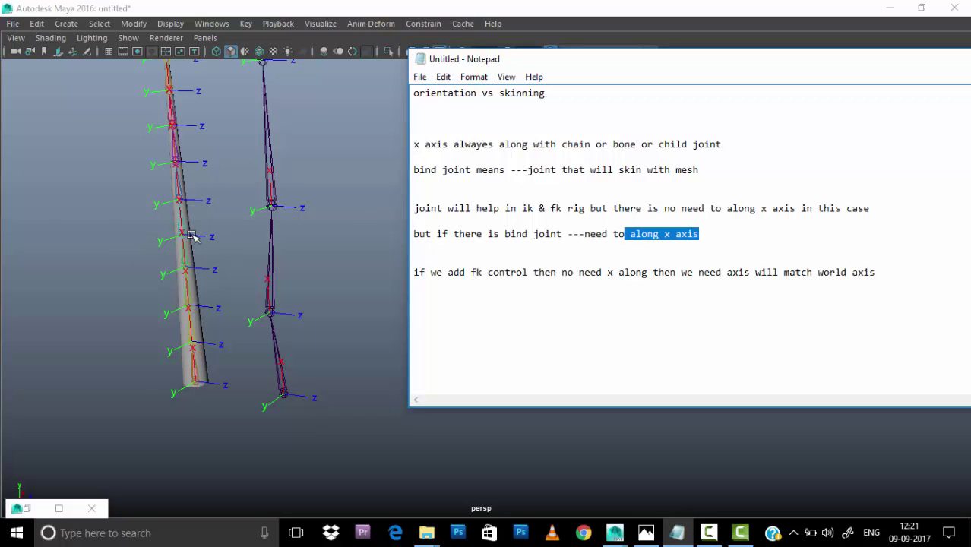
left_click_drag(528, 272, 465, 272)
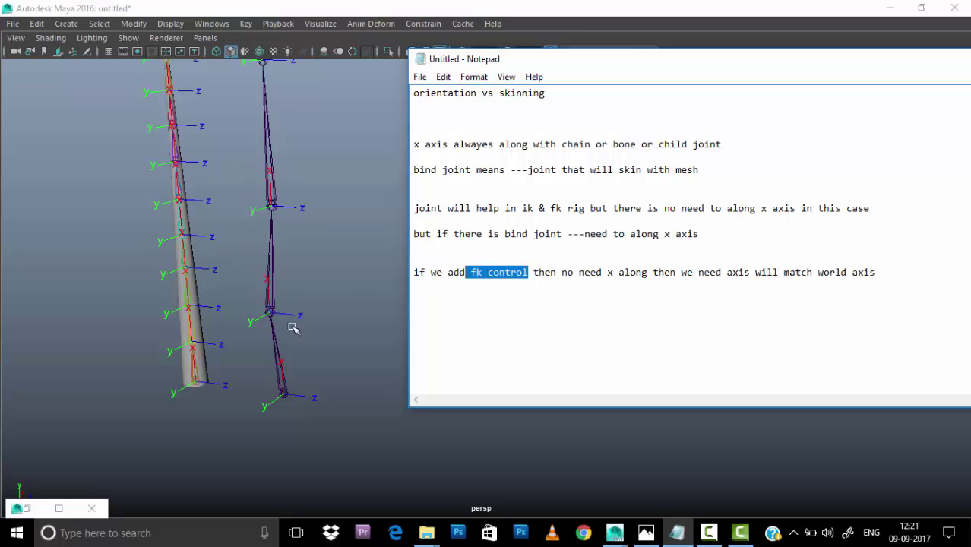
left_click_drag(875, 272, 817, 272)
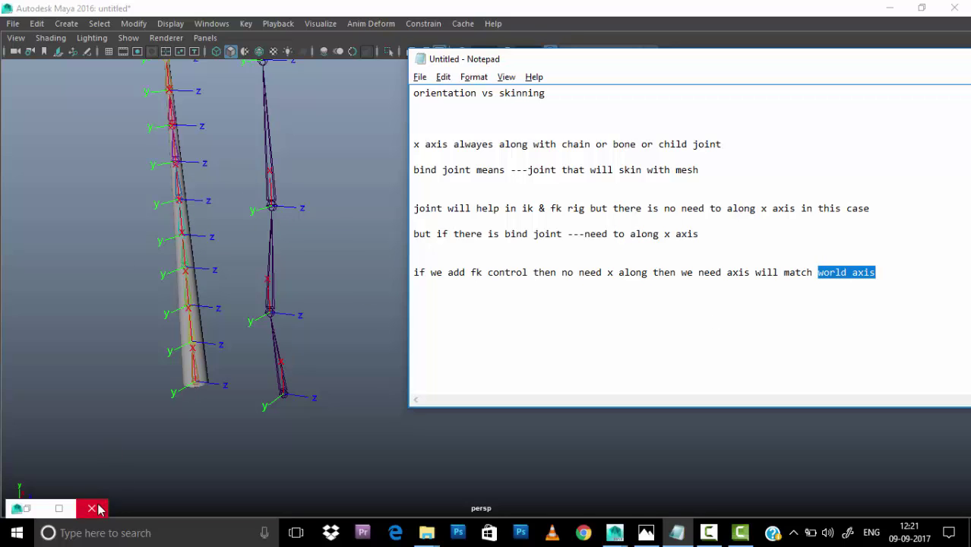
left_click(24, 504)
mouse_move(277, 217)
left_mouse_down("alt")
mouse_move(340, 217)
mouse_move(374, 266)
mouse_move(431, 265)
left_mouse_up("alt")
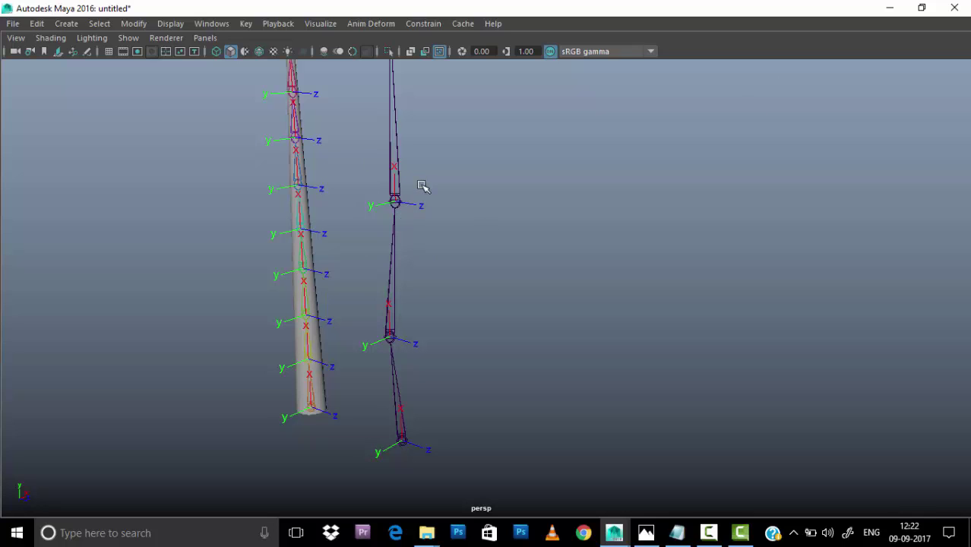
Step: Select the FK_CONTROL chain root and reset the Orient Joint options to their defaults
left_click(396, 446)
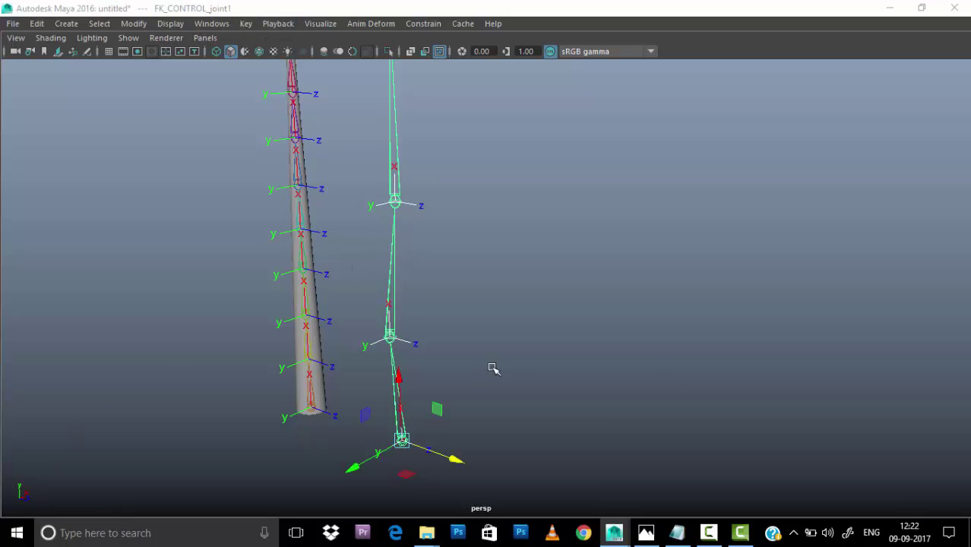
key("space")
left_click(409, 423)
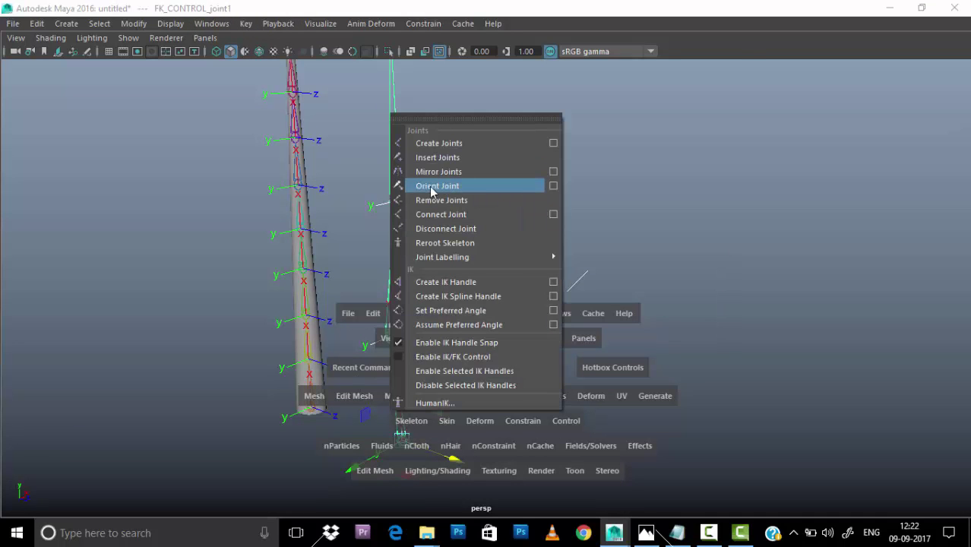
left_click(553, 185)
left_click_drag(708, 57, 830, 72)
left_click(611, 79)
left_click(652, 108)
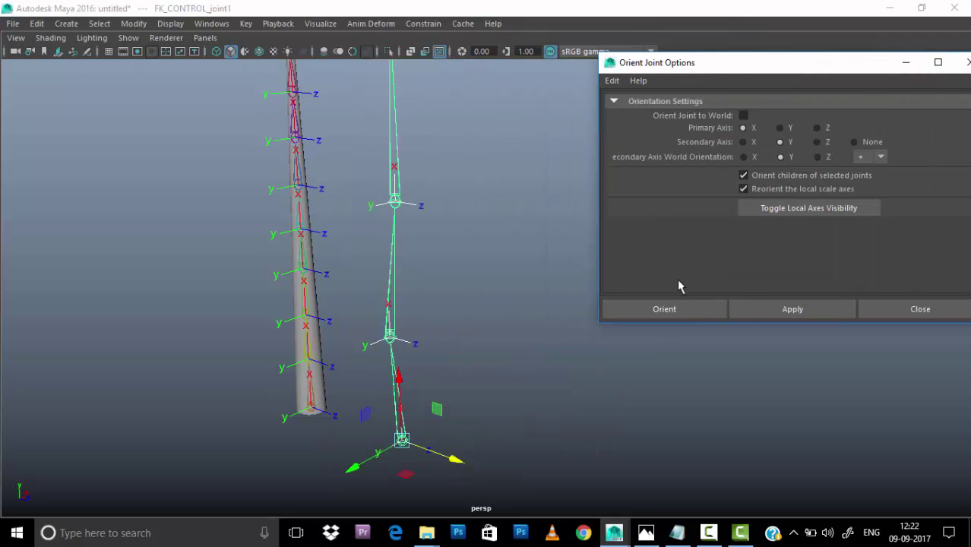
mouse_move(314, 368)
left_mouse_down("alt")
mouse_move(364, 335)
mouse_move(410, 437)
left_mouse_up("alt")
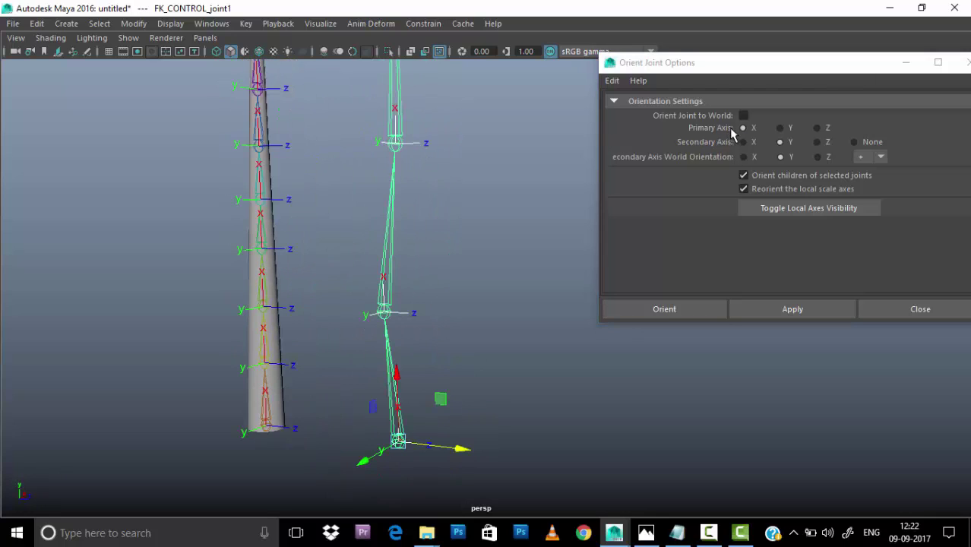
Step: Orient the FK_CONTROL joints with Y as the primary axis, applying to root, middle and bottom joints
left_click(780, 128)
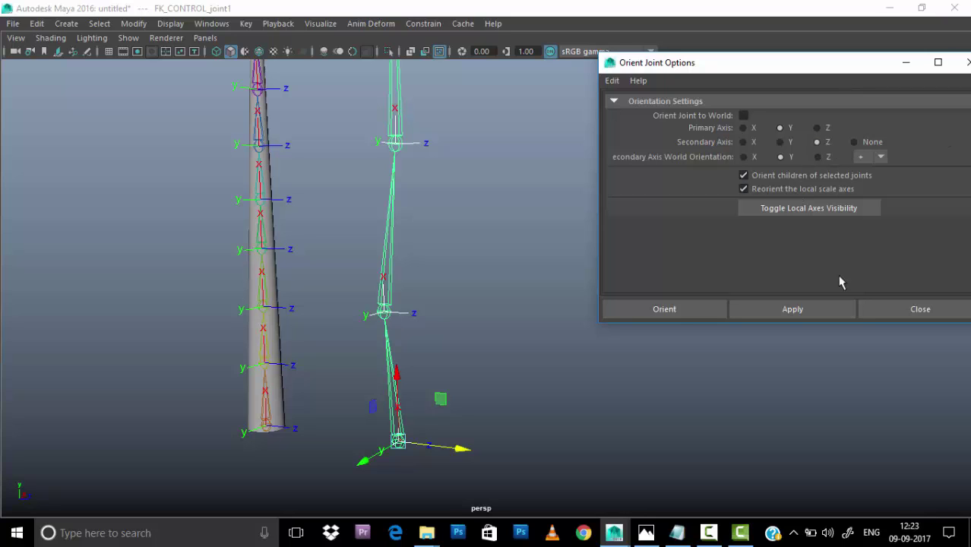
left_click(794, 312)
left_click(490, 258)
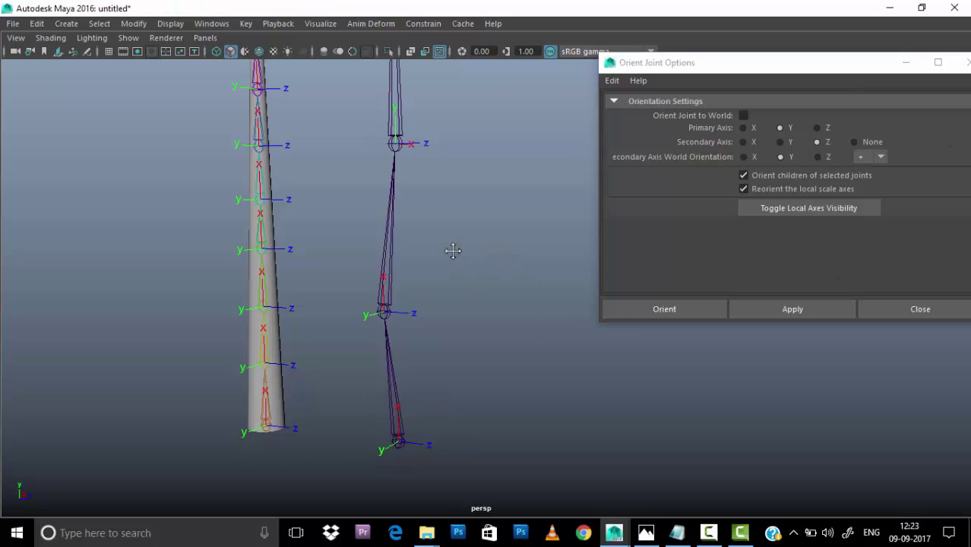
left_click_drag(453, 250, 391, 249, "alt")
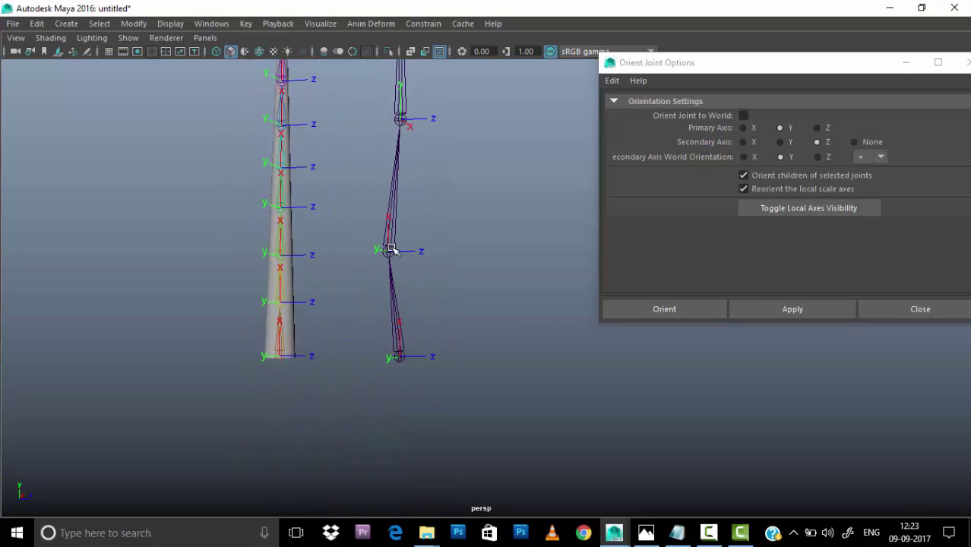
left_click(389, 250)
left_click(795, 310)
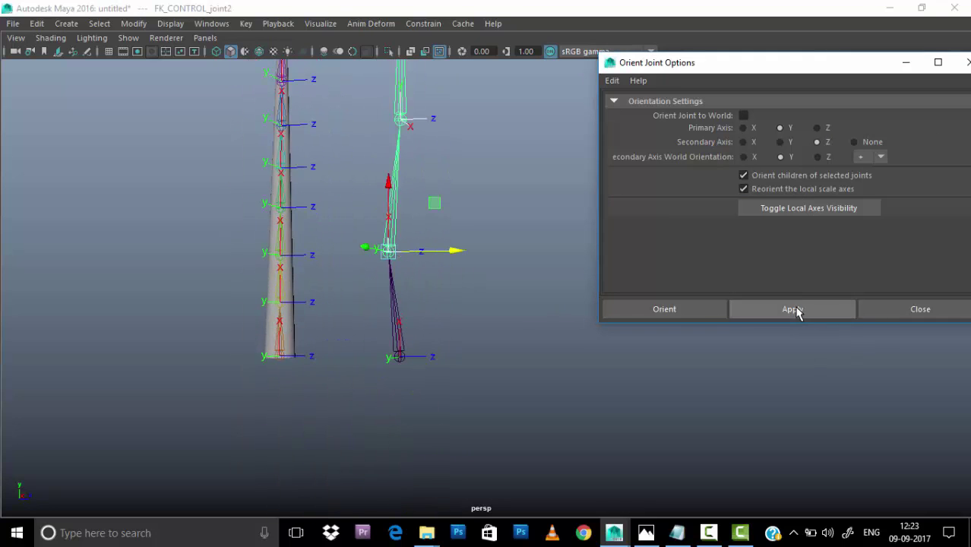
left_click(398, 355)
left_click(779, 311)
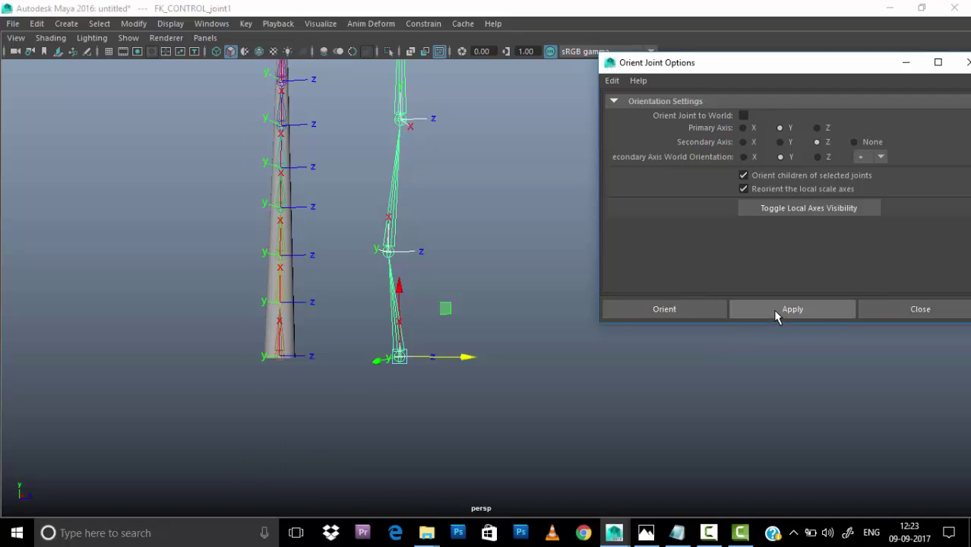
Step: Show the root joint's attributes and set its Joint Orient Z to 0
left_click_drag(863, 65, 805, 142)
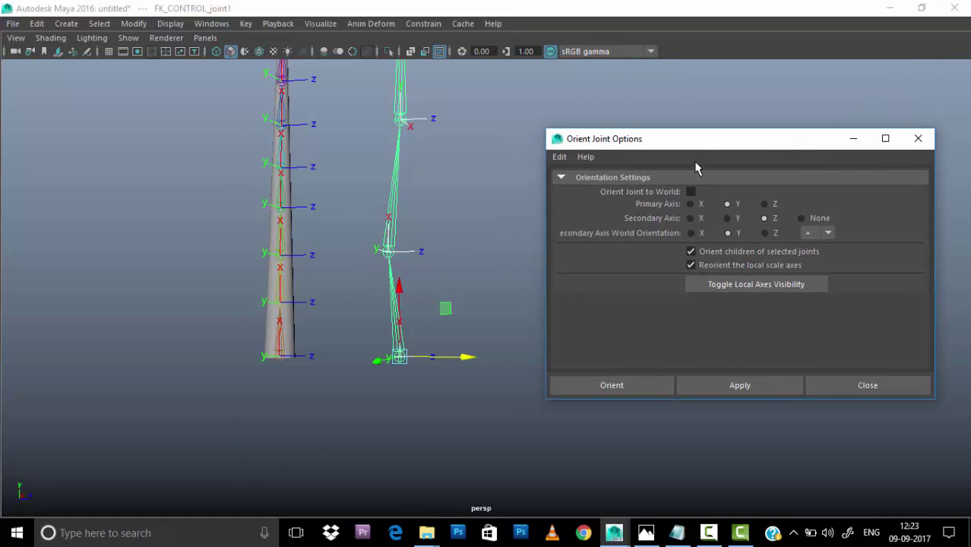
left_click_drag(694, 138, 690, 183)
key("ctrl+a")
left_click_drag(577, 180, 291, 418)
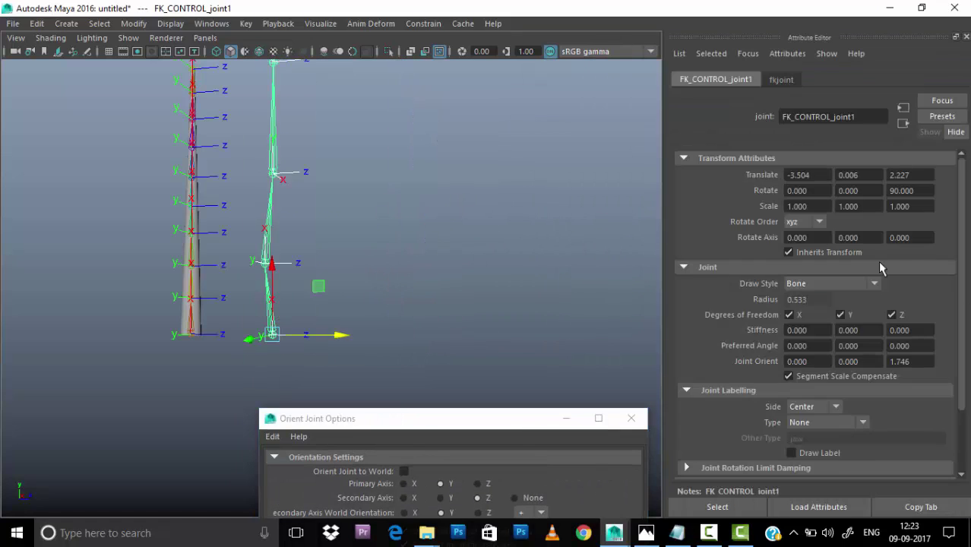
left_click_drag(909, 192, 825, 205)
left_click_drag(923, 362, 874, 357)
type("0")
key("Return")
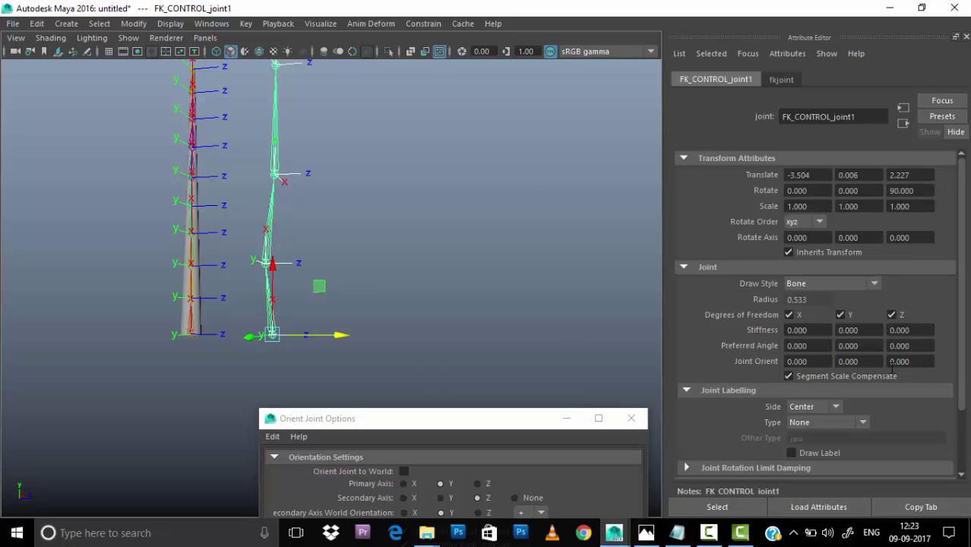
Step: Copy the Rotate Z value 90 into Joint Orient Z and zero Rotate Z so the chain stands upright
left_click_drag(921, 190, 889, 191)
key("ctrl+c")
left_click_drag(923, 362, 766, 345)
key("ctrl+v")
key("Return")
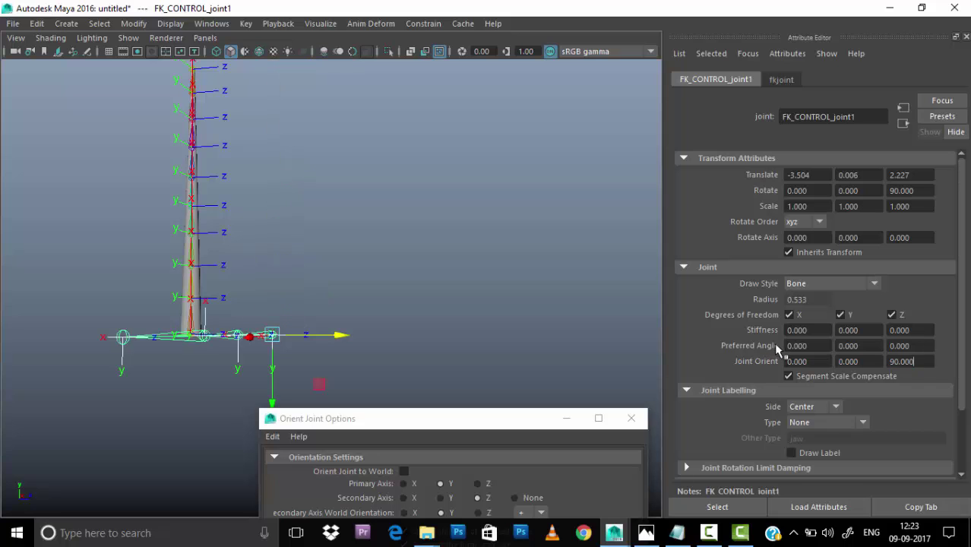
mouse_move(377, 262)
left_mouse_down("alt")
mouse_move(466, 208)
mouse_move(320, 270)
mouse_move(323, 281)
left_mouse_up("alt")
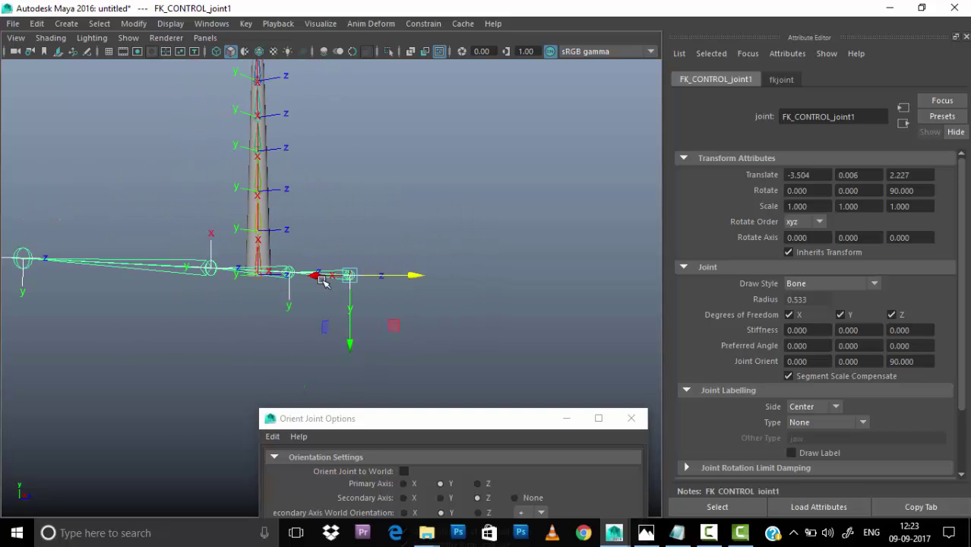
double_click(901, 191)
type("0")
key("Return")
Step: Reapply Orient Joint to the FK chain from its root and close the options
left_click(443, 126)
mouse_move(472, 272)
left_mouse_down("alt")
mouse_move(444, 269)
mouse_move(434, 368)
left_mouse_up("alt")
left_click_drag(408, 418, 707, 156)
left_click_drag(410, 319, 364, 304, "alt")
left_click(364, 304)
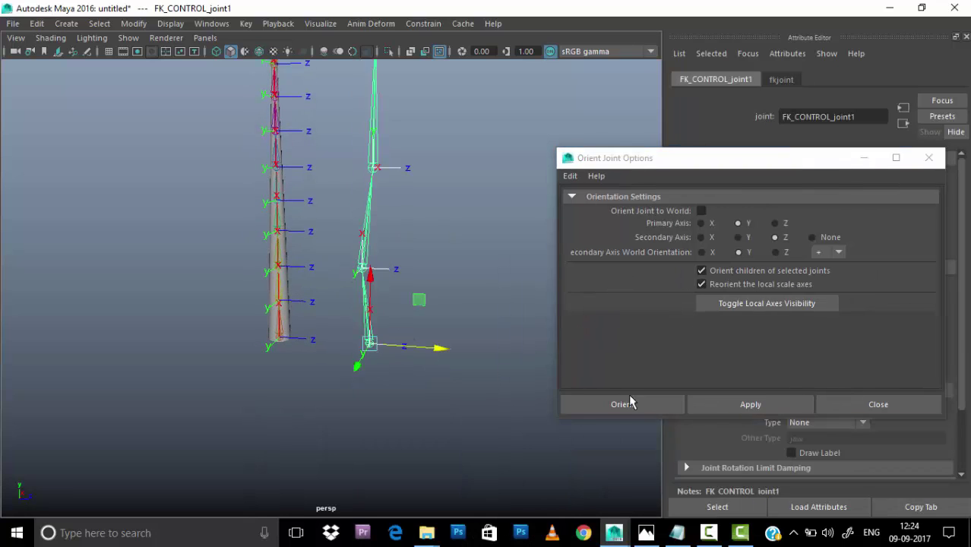
left_click(631, 401)
left_click(509, 268)
left_click_drag(451, 229, 432, 308, "alt")
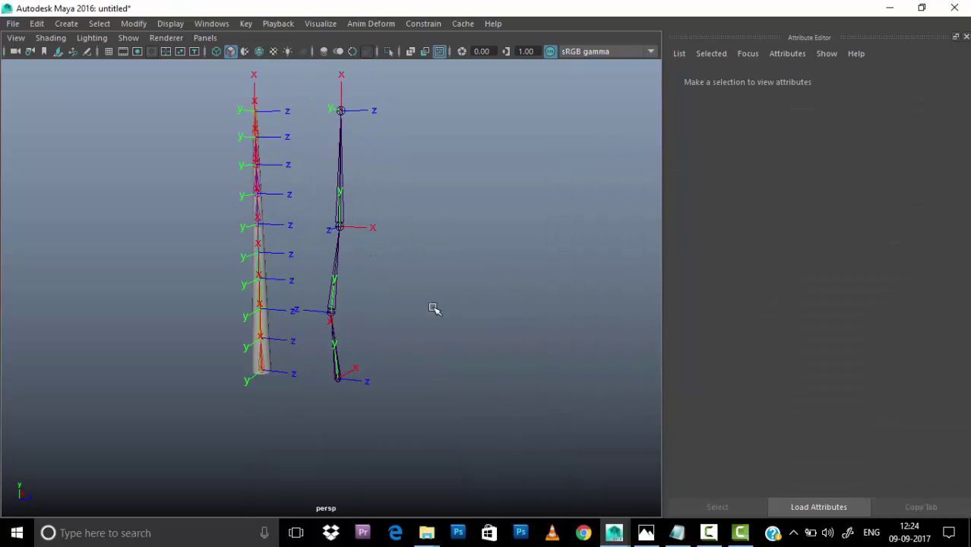
Step: Give the top FK joint, FK_CONTROL_joint4, a Joint Orient of 90, 0, 90
mouse_move(307, 298)
left_mouse_down("alt")
mouse_move(404, 294)
mouse_move(446, 310)
mouse_move(323, 382)
mouse_move(348, 362)
left_mouse_up("alt")
mouse_move(375, 254)
left_mouse_down("alt")
mouse_move(353, 306)
mouse_move(388, 196)
mouse_move(362, 168)
left_mouse_up("alt")
left_click(360, 168)
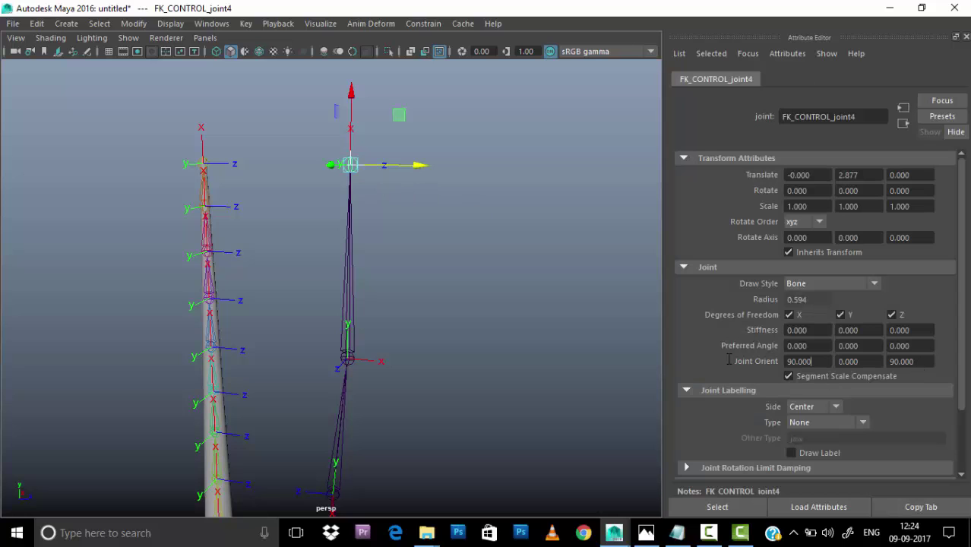
key("Tab")
key("Tab")
key("Return")
left_click(498, 319)
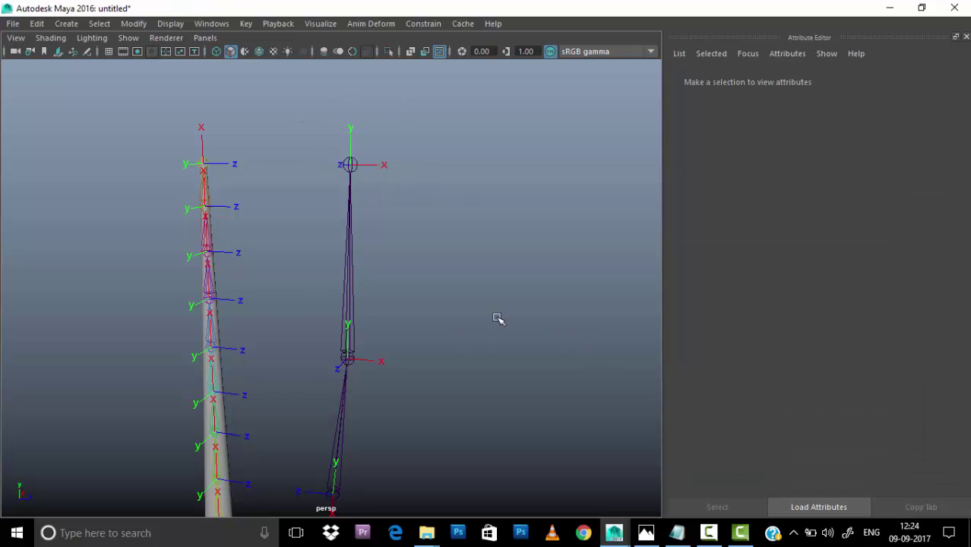
Step: Select FK_CONTROL_joint2 and switch the side panel to the Channel Box and layers
right_click_drag(497, 319, 342, 304, "alt")
mouse_move(343, 304)
left_mouse_down("alt")
mouse_move(416, 310)
mouse_move(404, 373)
left_mouse_up("alt")
scroll(377, 259, "up", 3)
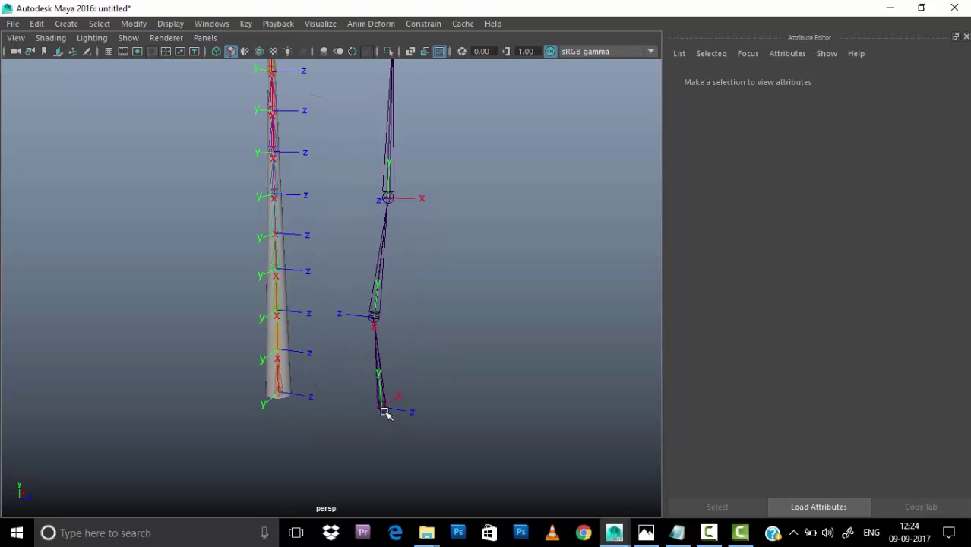
left_click_drag(385, 412, 406, 275, "alt")
left_click_drag(389, 143, 455, 267, "alt")
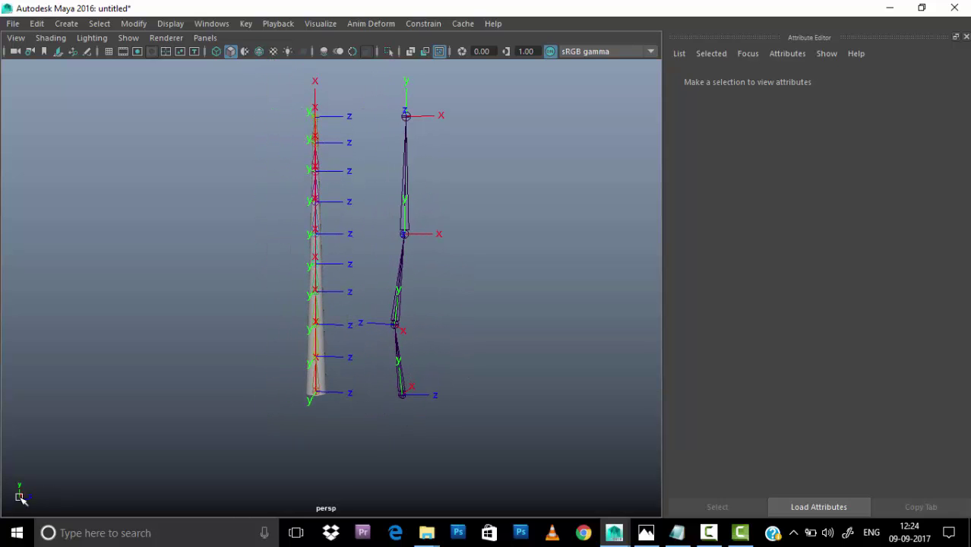
mouse_move(374, 414)
left_mouse_down("alt")
mouse_move(331, 431)
mouse_move(359, 424)
left_mouse_up("alt")
left_click(333, 368)
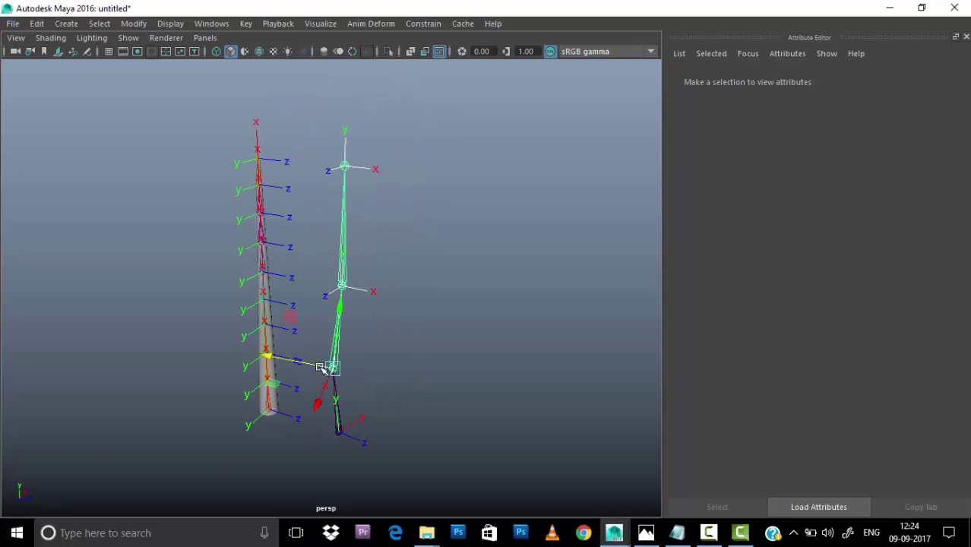
left_click_drag(365, 377, 422, 292, "alt")
key("ctrl+a")
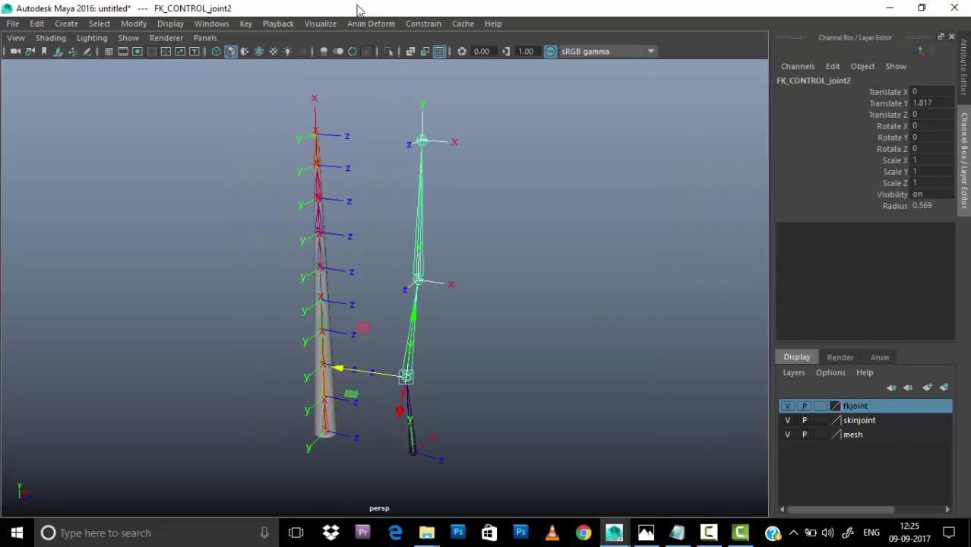
key("space")
Step: In Orient Joint options, make the secondary world orientation negative and apply it to the selected joint
left_click(522, 506)
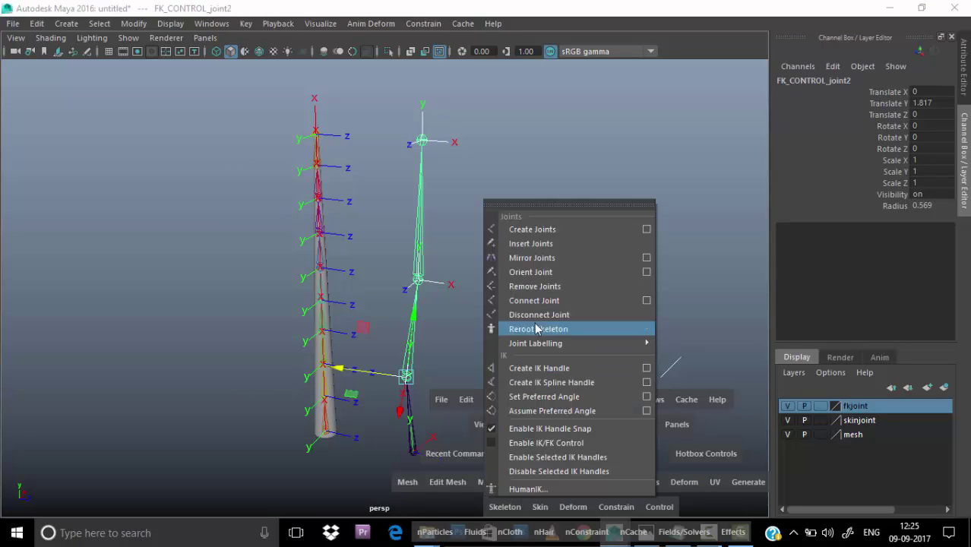
left_click(617, 278)
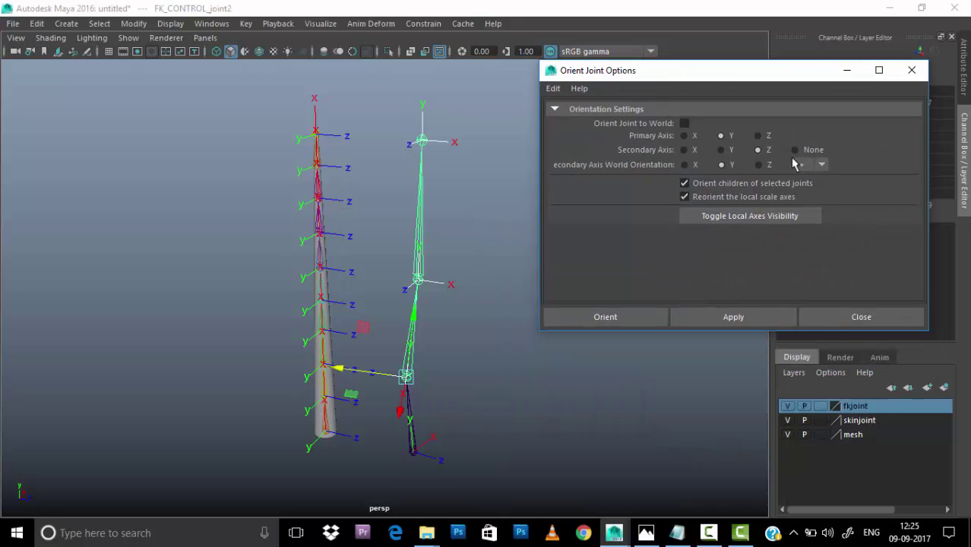
left_click(820, 165)
left_click(807, 199)
left_click(749, 312)
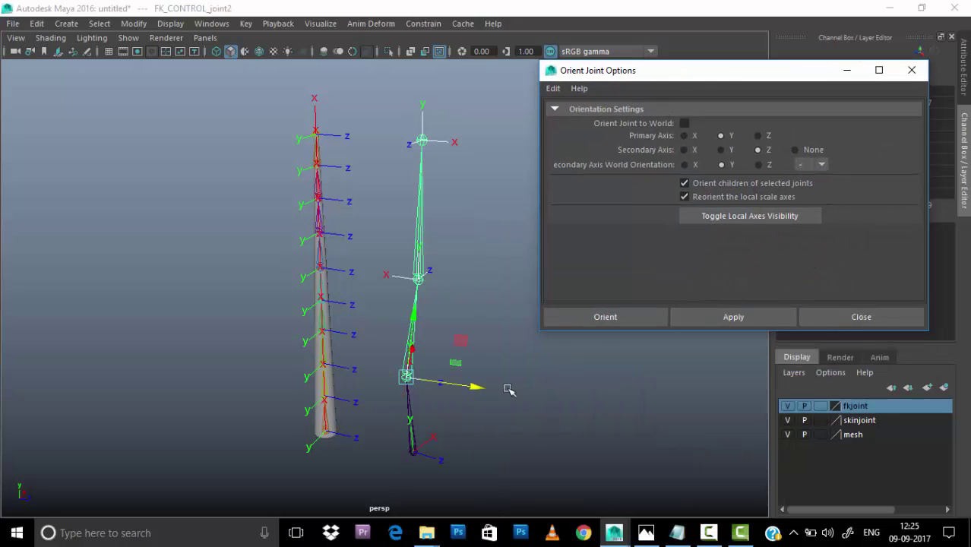
mouse_move(505, 391)
left_mouse_down("alt")
mouse_move(320, 369)
mouse_move(436, 352)
mouse_move(423, 303)
mouse_move(318, 309)
mouse_move(373, 324)
left_mouse_up("alt")
Step: Reorient FK_CONTROL_joint3 with X as the secondary axis
left_click(418, 288)
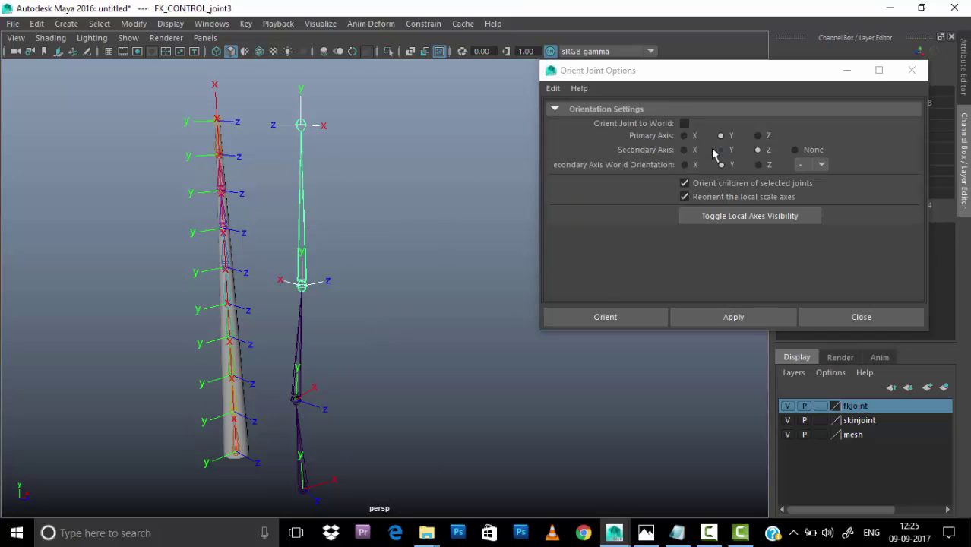
left_click(684, 150)
left_click(731, 319)
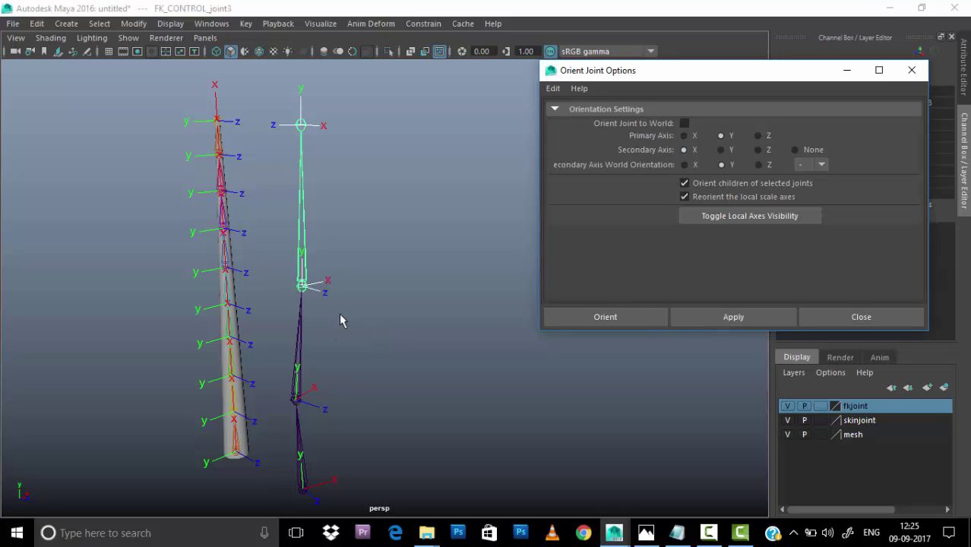
mouse_move(339, 313)
left_mouse_down("alt")
mouse_move(340, 304)
mouse_move(348, 326)
mouse_move(375, 300)
left_mouse_up("alt")
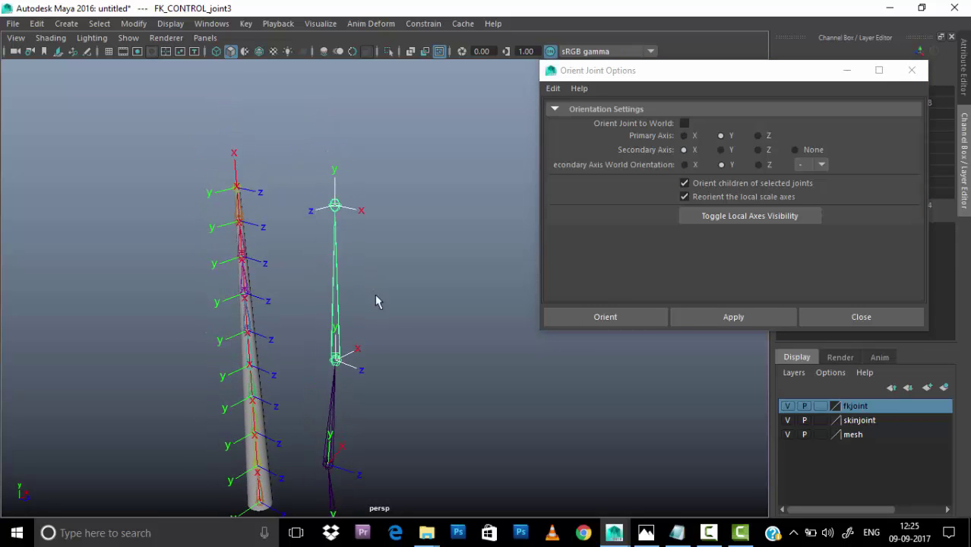
Step: Orient the FK chain's end joint to world axes and close the Orient Joint options
left_click(337, 213)
left_click(731, 319)
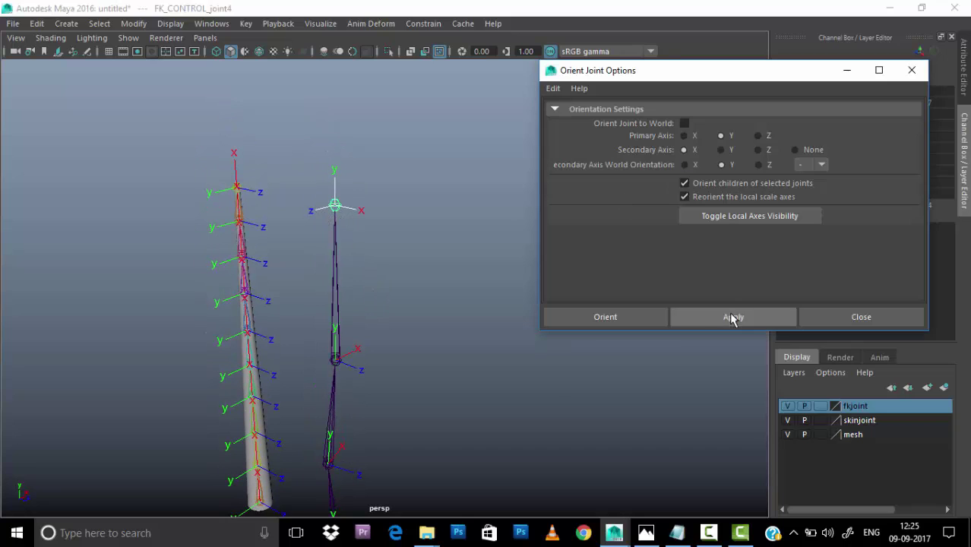
left_click(734, 319)
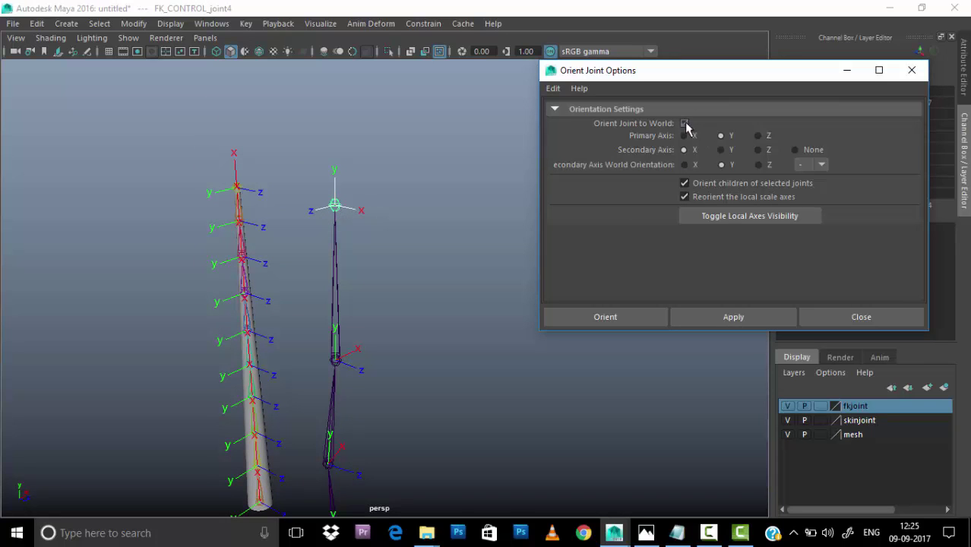
left_click(661, 321)
left_click_drag(440, 299, 436, 290, "alt")
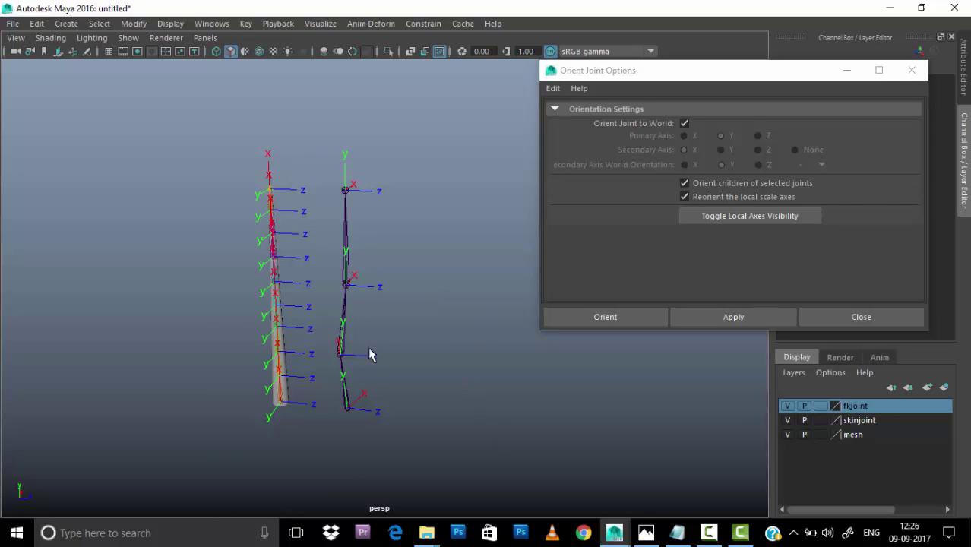
left_click_drag(368, 354, 425, 334, "alt")
left_click(911, 70)
mouse_move(391, 302)
left_mouse_down("alt")
mouse_move(369, 300)
mouse_move(390, 292)
left_mouse_up("alt")
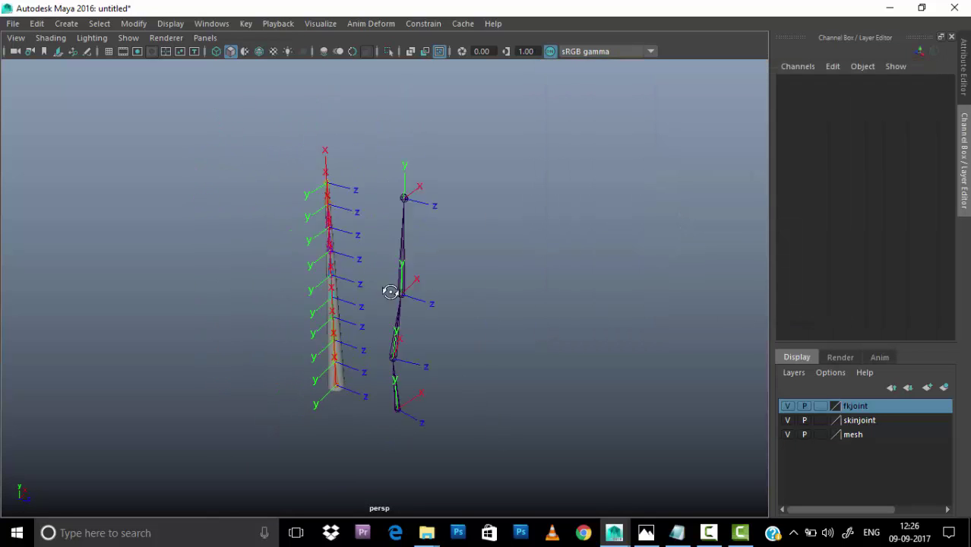
Step: Move the FK_CONTROL_joint1 root and snap it onto the Bind chain's base joint
right_click_drag(390, 292, 564, 282, "alt")
left_click(436, 427)
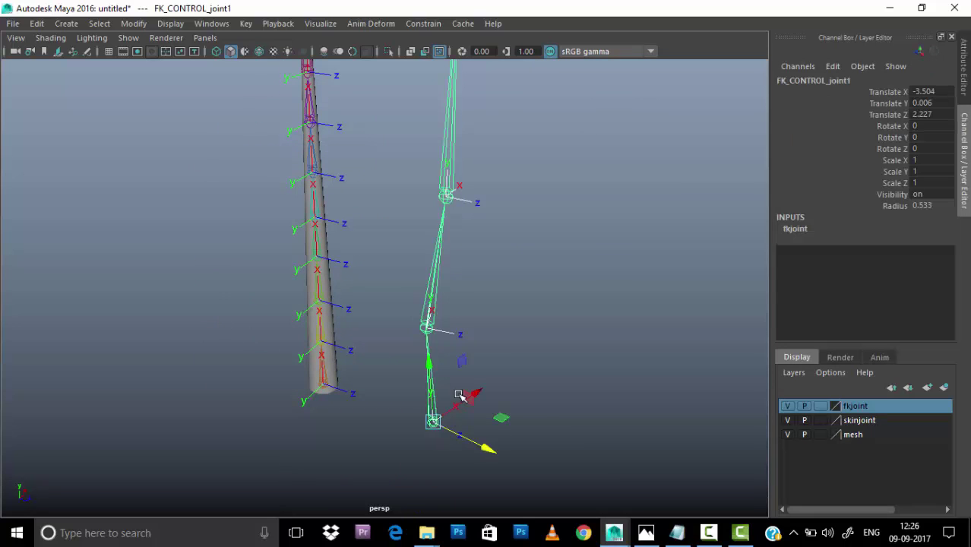
mouse_move(433, 420)
left_mouse_down()
mouse_move(328, 382)
mouse_move(475, 297)
left_mouse_up()
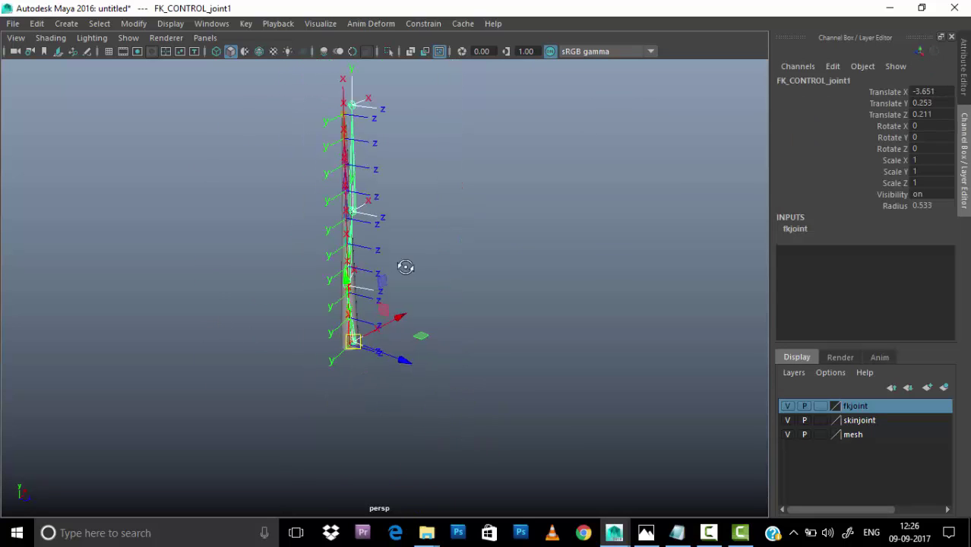
right_click_drag(475, 297, 620, 345, "alt")
left_click_drag(620, 345, 539, 272, "alt")
right_click_drag(539, 272, 570, 372, "alt")
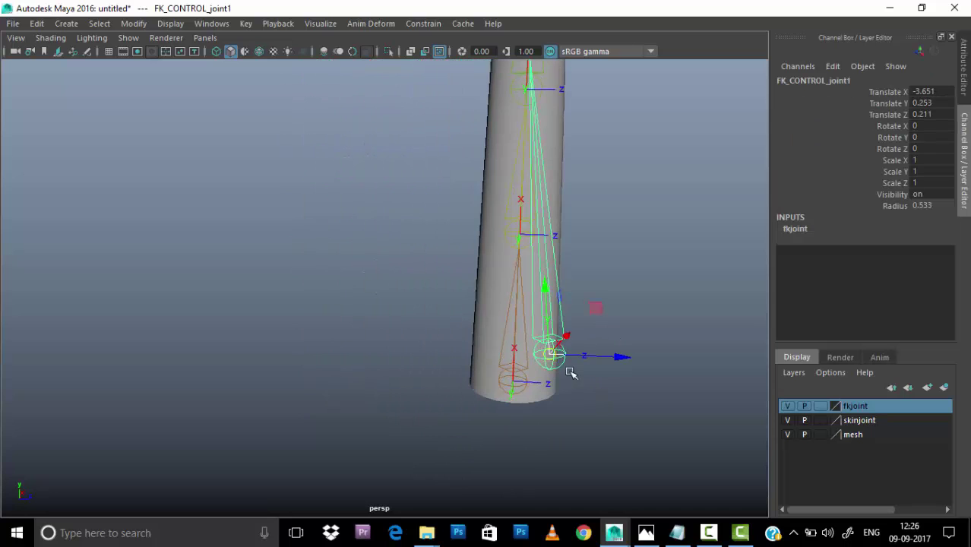
middle_click_drag(569, 373, 513, 382)
mouse_move(513, 382)
right_mouse_down("alt")
mouse_move(534, 268)
mouse_move(576, 281)
right_mouse_up("alt")
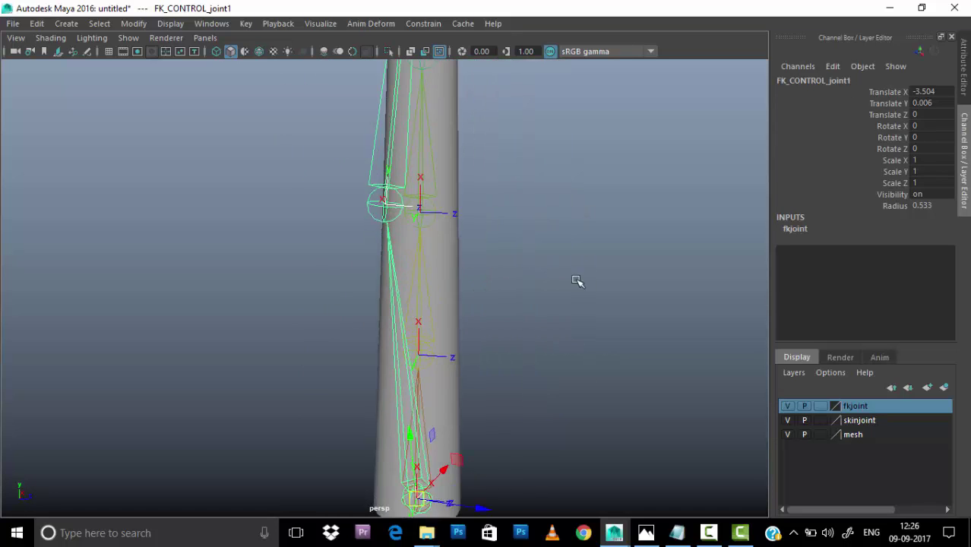
Step: Check the alignment of FK_CONTROL_joint2 and FK_CONTROL_joint3 along the tail skeleton
left_click(374, 213)
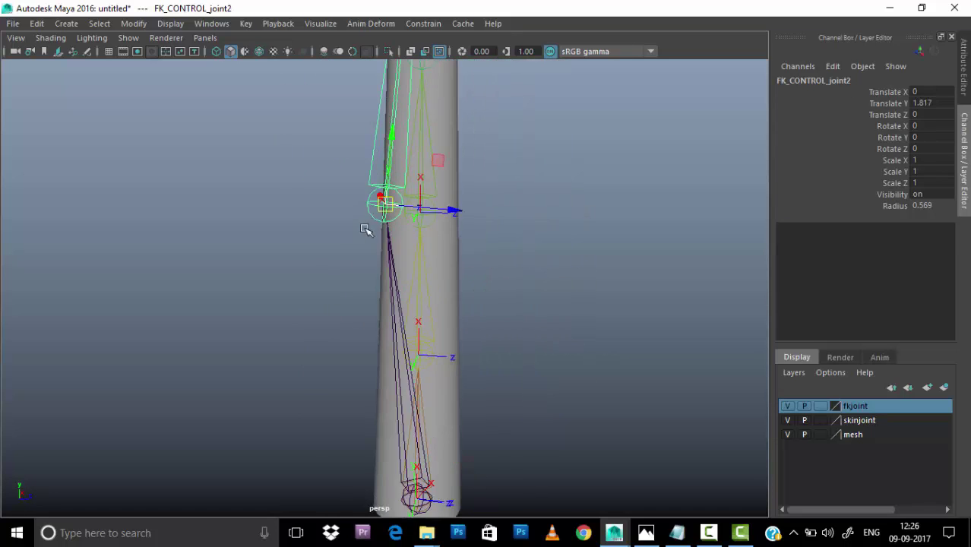
scroll(379, 239, "up", 1)
mouse_move(538, 188)
left_mouse_down("alt")
mouse_move(472, 145)
mouse_move(513, 238)
left_mouse_up("alt")
left_click(502, 226)
middle_click_drag(503, 225, 441, 221, "alt")
scroll(546, 154, "down", 3)
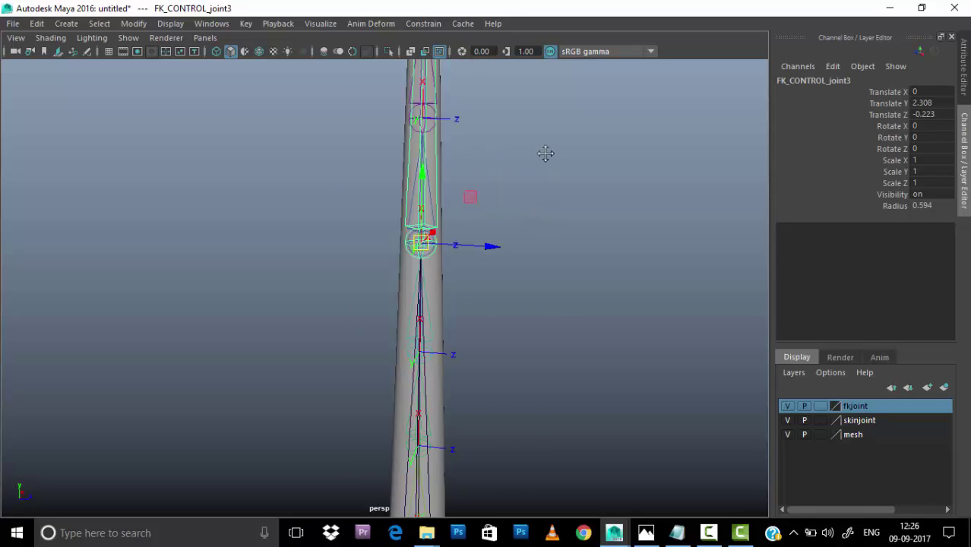
scroll(540, 167, "down", 2)
scroll(557, 152, "down", 2)
scroll(558, 152, "down", 2)
left_click(562, 160)
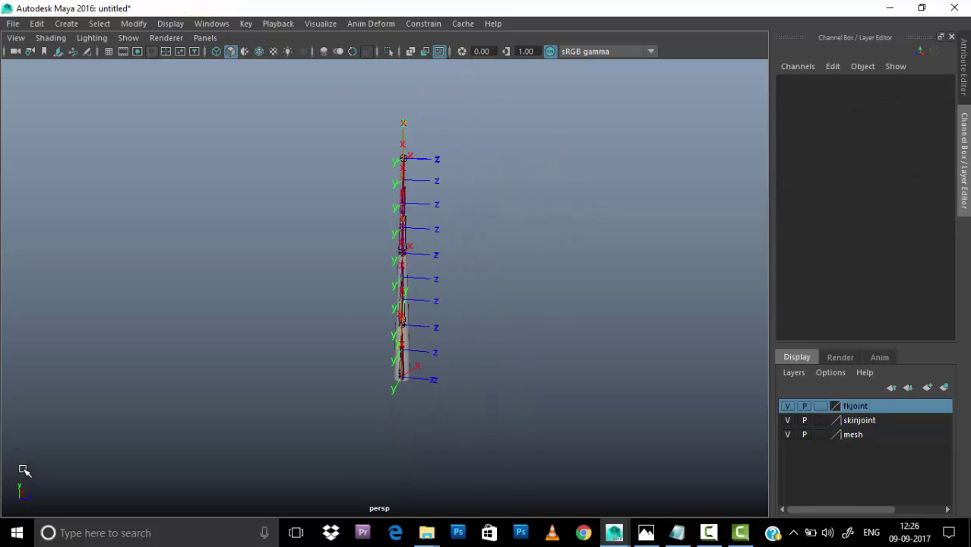
Step: Orbit and zoom around the tail mesh to inspect the joint chain inside it
mouse_move(515, 442)
left_mouse_down("alt")
mouse_move(525, 299)
mouse_move(579, 313)
left_mouse_up("alt")
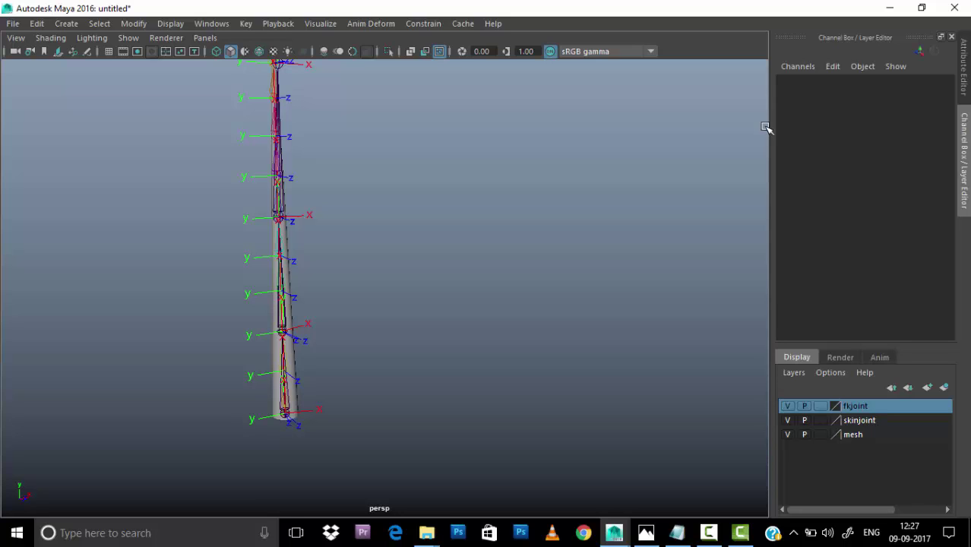
left_click_drag(766, 128, 490, 273, "alt")
right_click_drag(490, 274, 520, 355, "alt")
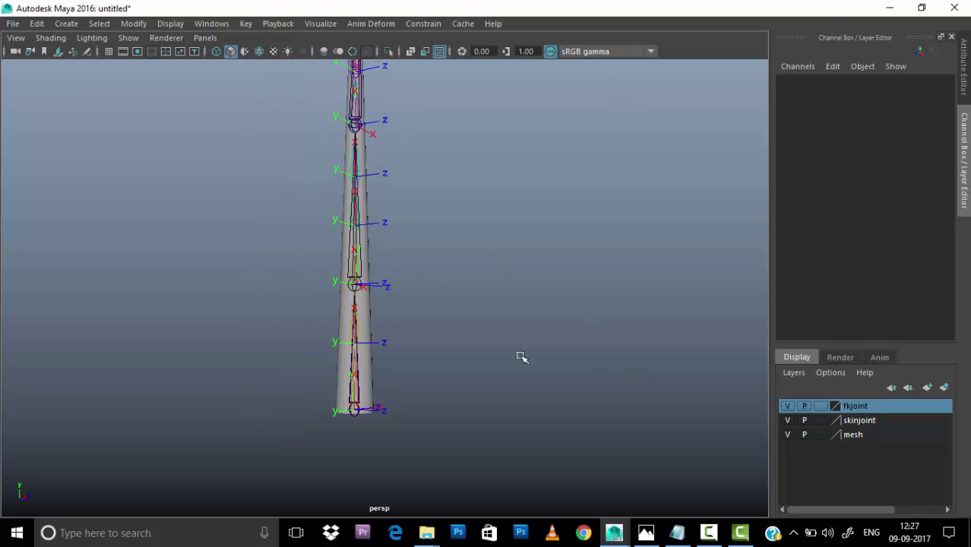
left_click_drag(521, 356, 632, 507, "alt")
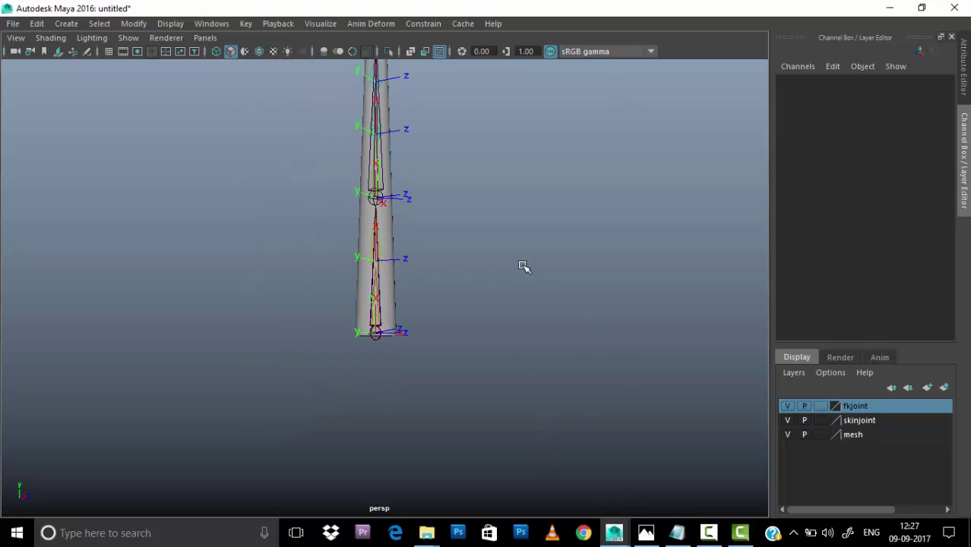
mouse_move(523, 266)
left_mouse_down("alt")
mouse_move(396, 215)
mouse_move(452, 252)
mouse_move(388, 267)
mouse_move(502, 263)
left_mouse_up("alt")
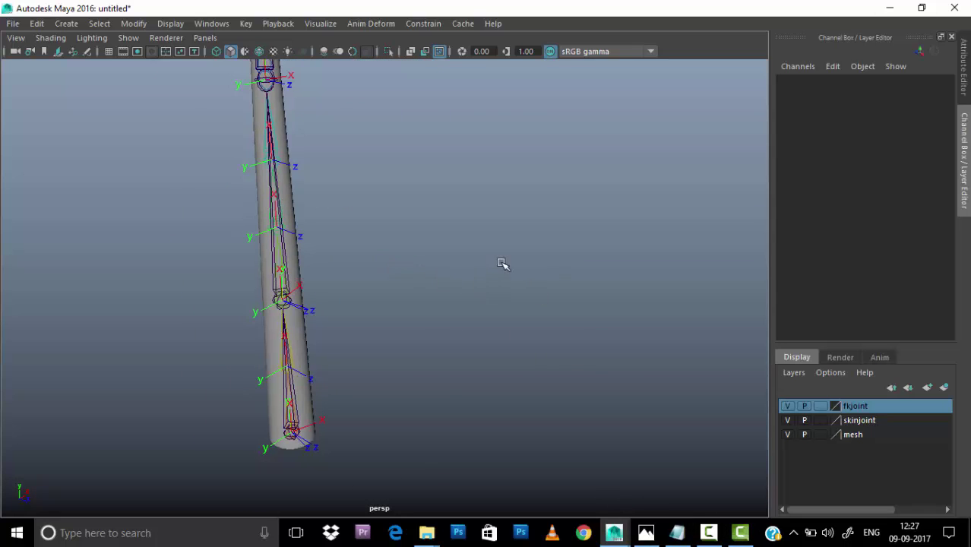
Step: Create a NURBS circle from the Curves/Surfaces shelf
key("ctrl+space")
left_click(65, 60)
left_click(44, 82)
key("ctrl+space")
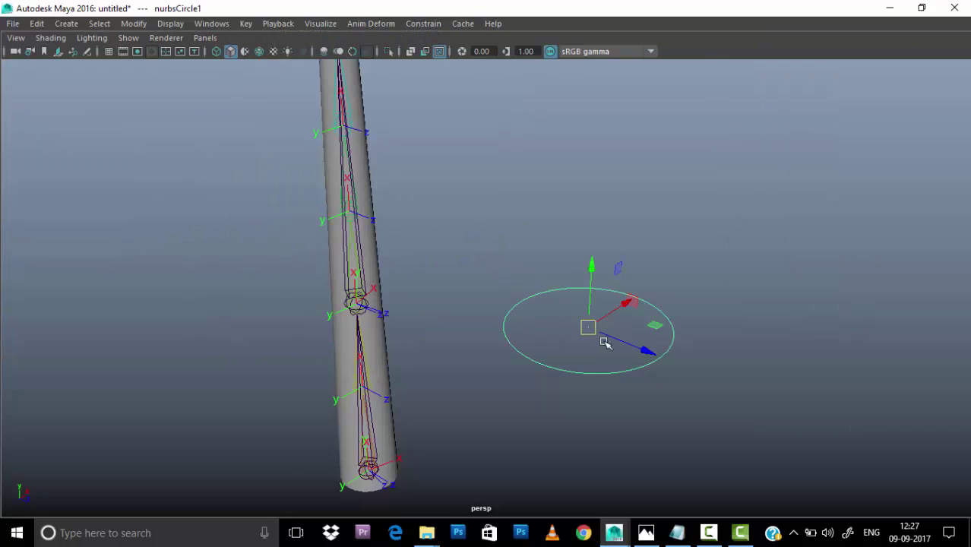
left_click_drag(604, 343, 562, 323, "alt")
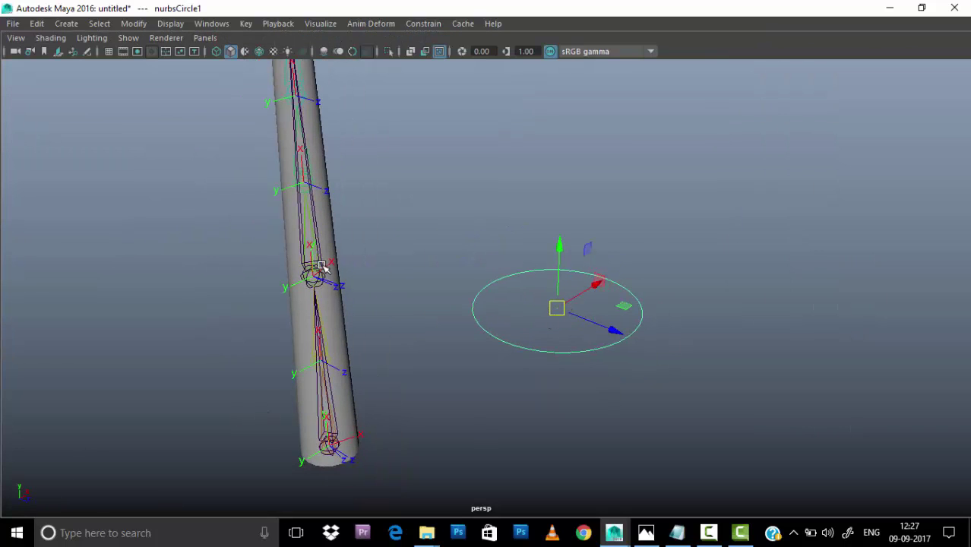
left_click_drag(322, 266, 663, 403, "alt")
Step: Hide the skinjoint and mesh layers and select the new circle
key("ctrl+space")
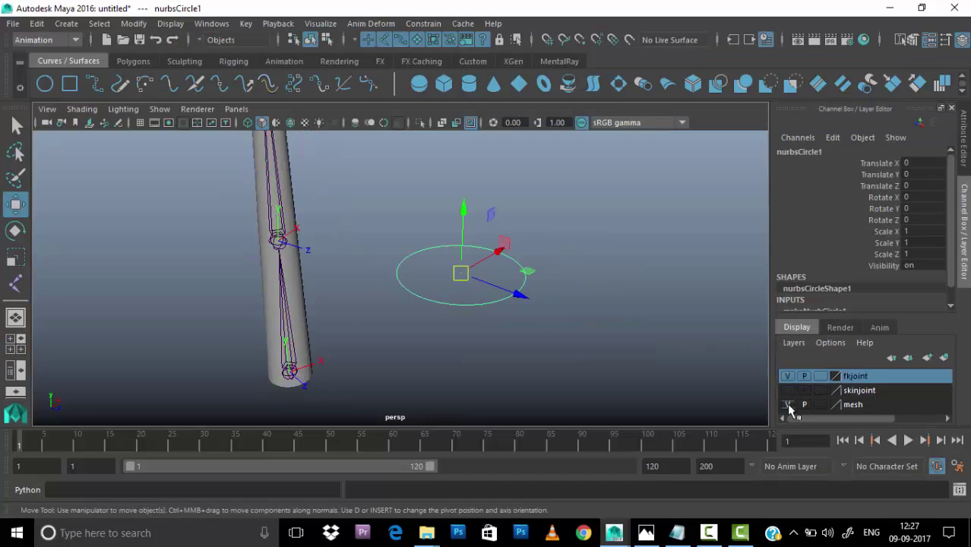
left_click(787, 404)
left_click(482, 306)
left_click(482, 305)
mouse_move(482, 305)
left_mouse_down("alt")
mouse_move(429, 342)
mouse_move(411, 332)
mouse_move(485, 299)
mouse_move(508, 326)
mouse_move(562, 341)
left_mouse_up("alt")
Step: Duplicate the circle three times, snapping copies to the base, middle and top FK joints
key("ctrl+d")
mouse_move(458, 244)
left_mouse_down()
mouse_move(466, 310)
mouse_move(481, 289)
left_mouse_up()
key("ctrl+d")
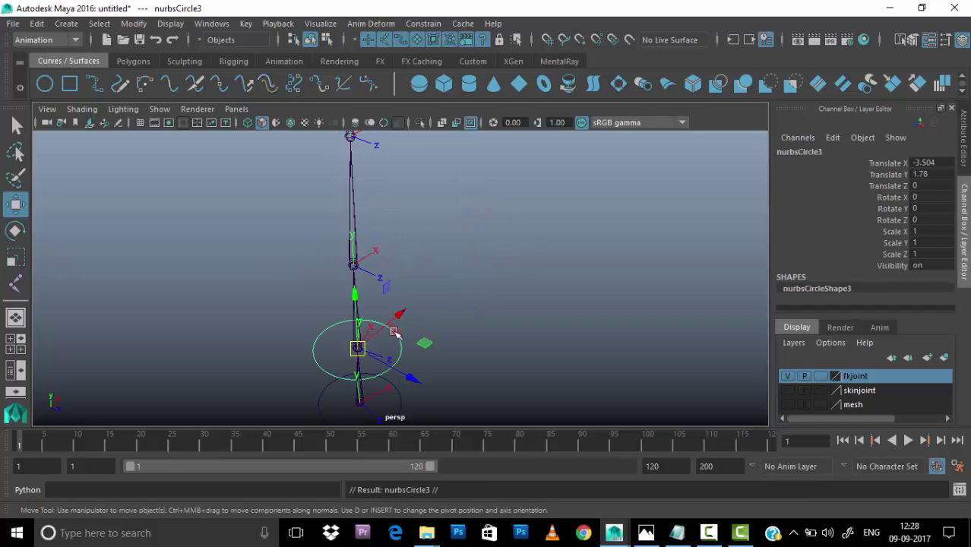
mouse_move(425, 343)
left_mouse_down()
mouse_move(436, 256)
mouse_move(468, 265)
left_mouse_up()
key("ctrl+d")
mouse_move(336, 379)
left_mouse_down()
mouse_move(481, 265)
mouse_move(380, 264)
left_mouse_up()
Step: Inspect nurbsCircle2, FK_CONTROL_joint2 and base joint FK_CONTROL_joint1 in the Channel Box
key("q")
left_click(133, 23)
left_click(470, 257)
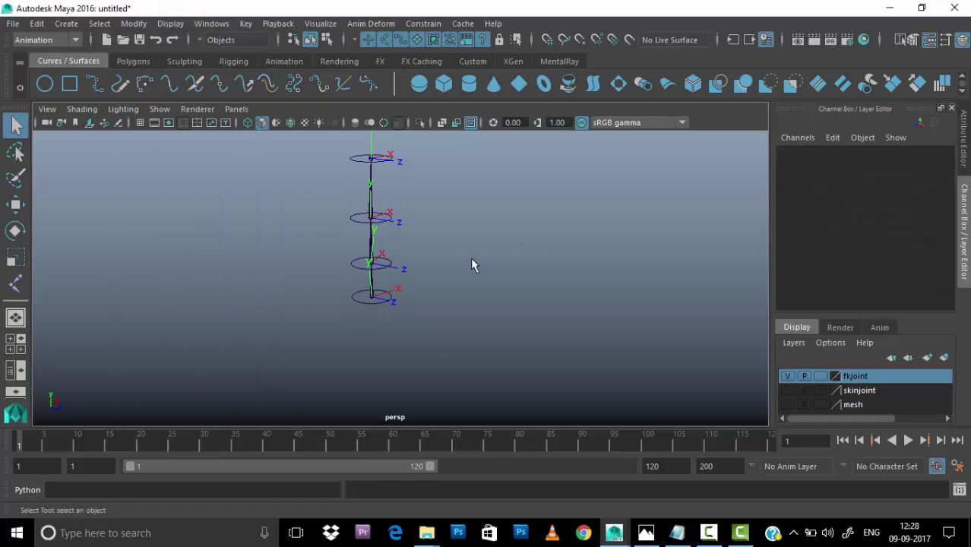
scroll(470, 256, "up", 3)
mouse_move(471, 257)
middle_mouse_down("alt")
mouse_move(411, 237)
mouse_move(444, 291)
middle_mouse_up("alt")
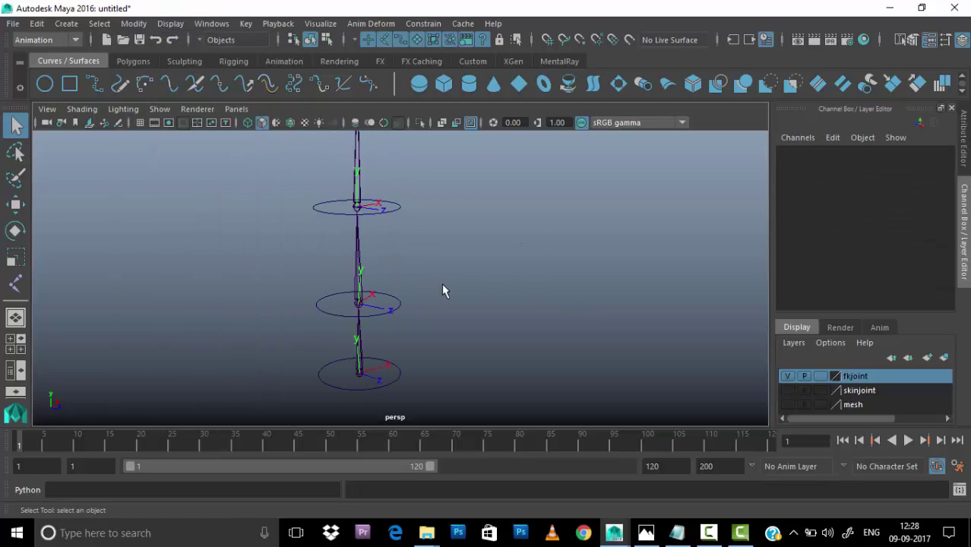
left_click(329, 314)
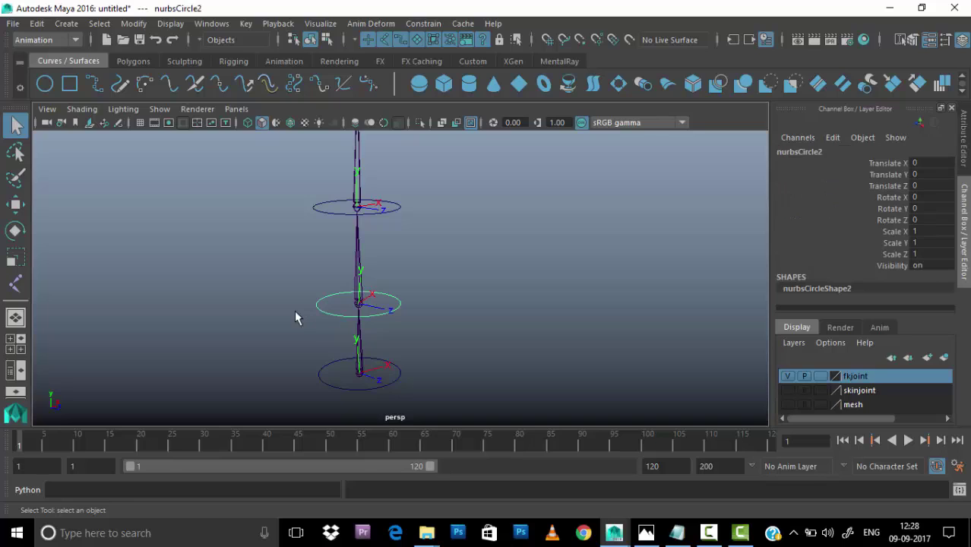
left_click(361, 304)
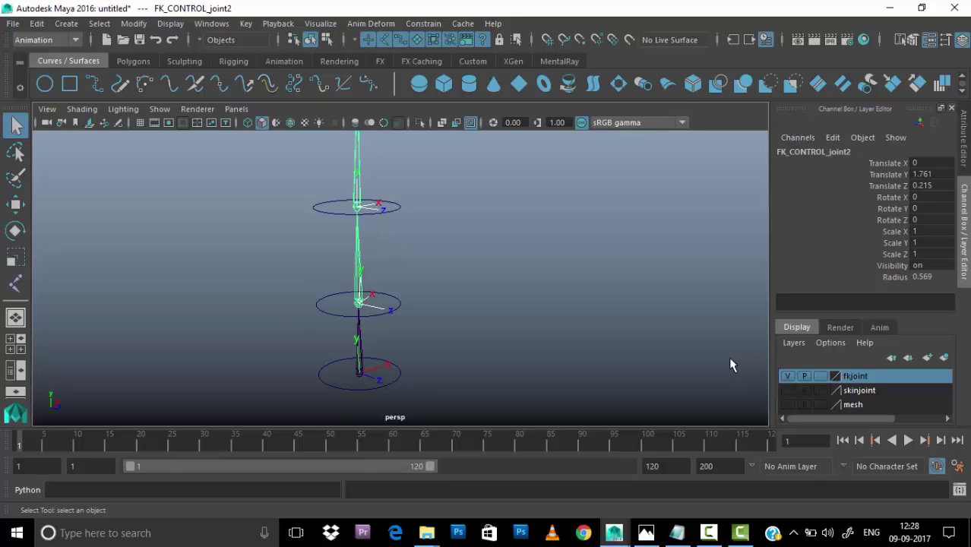
left_click(361, 384)
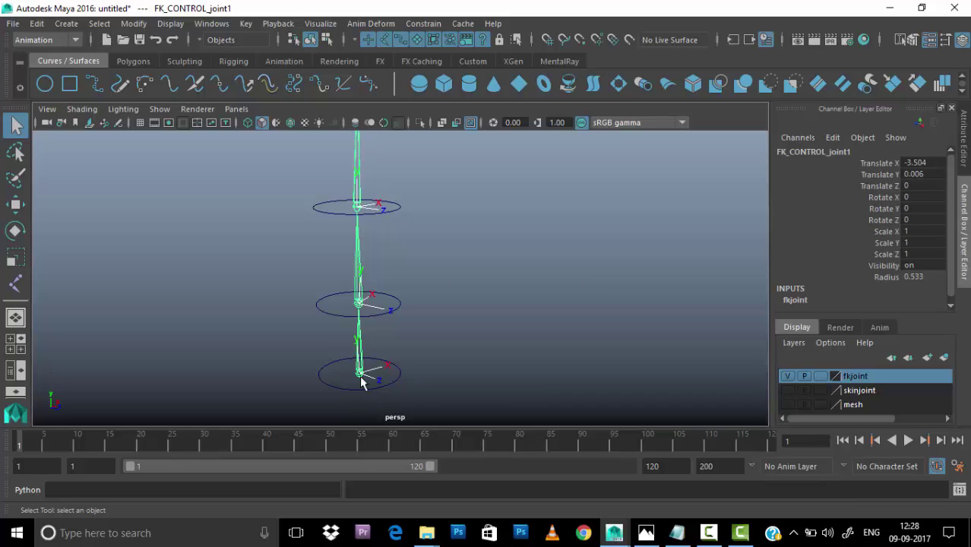
Step: Inspect nurbsCircle3, an FK joint, and the middle and bottom circles, then tumble to a side view
left_click(395, 204)
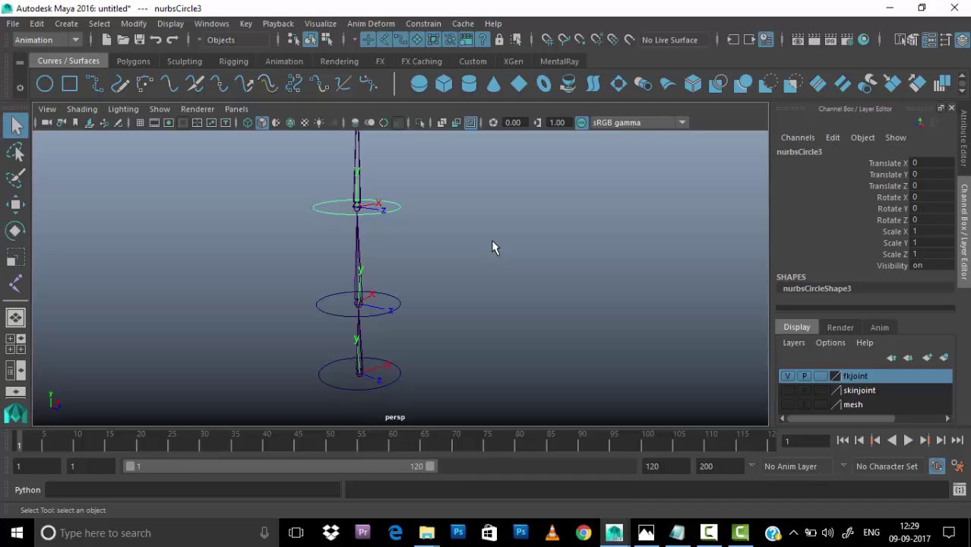
left_click(487, 240)
left_click(358, 243)
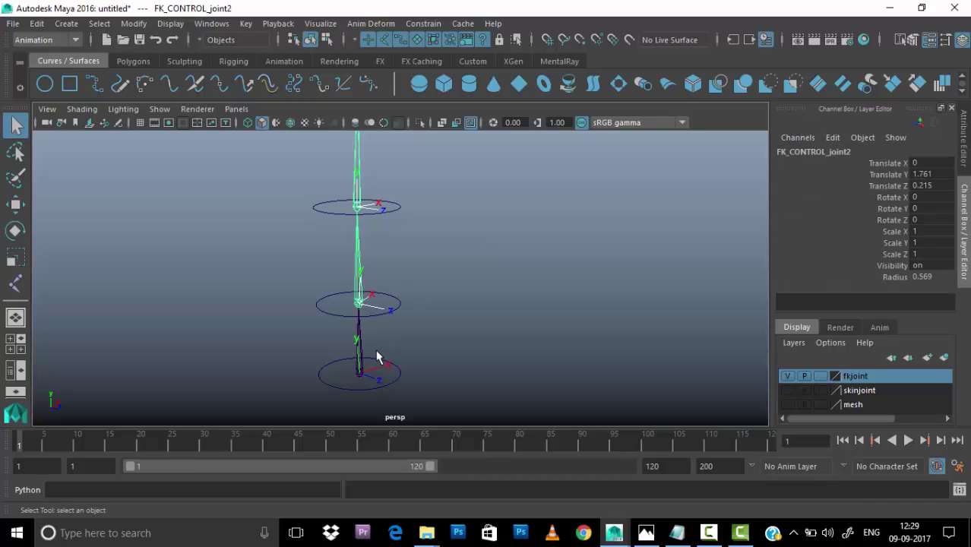
left_click(414, 292)
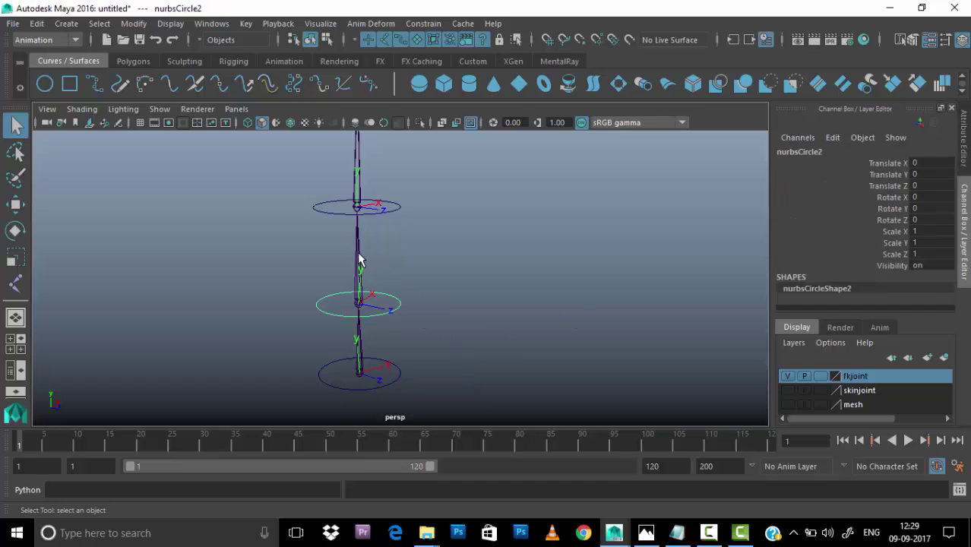
mouse_move(383, 275)
left_mouse_down("alt")
mouse_move(460, 301)
mouse_move(474, 328)
mouse_move(365, 333)
mouse_move(524, 364)
mouse_move(453, 321)
mouse_move(451, 302)
mouse_move(494, 271)
left_mouse_up("alt")
left_click(473, 328)
left_click(404, 156)
left_click(396, 224)
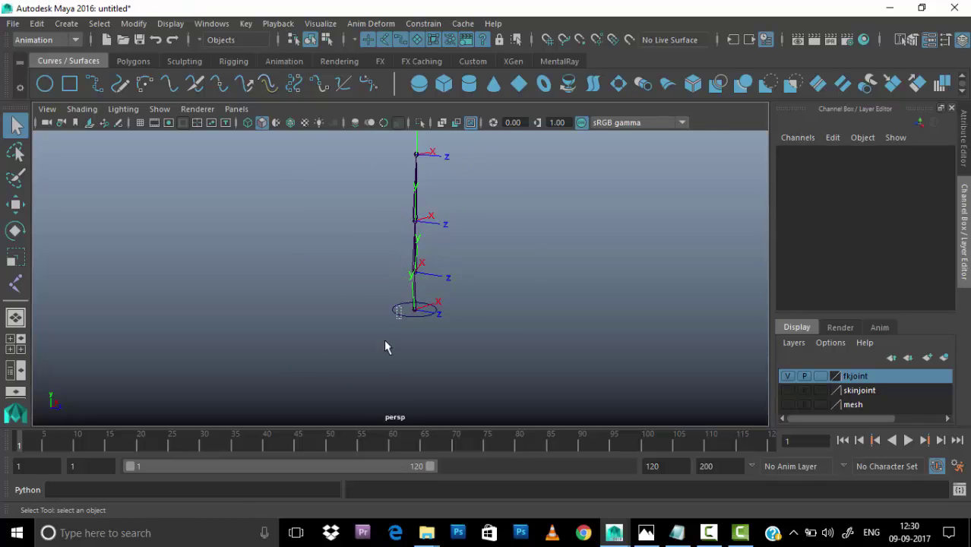